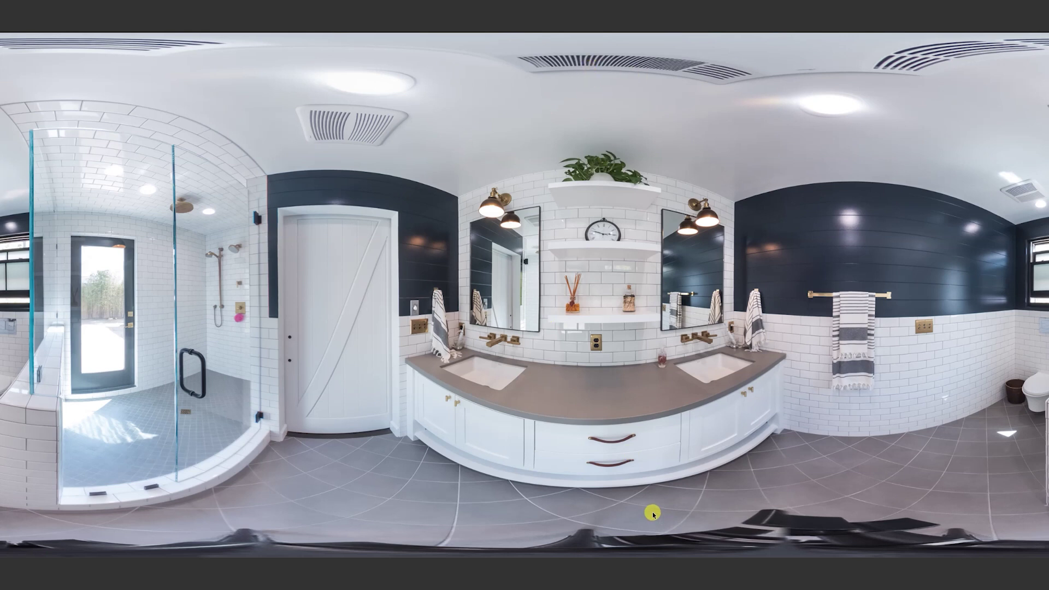
# Step: Exit the full-screen Bathroom.tif preview and return to the Example 2 folder browser
pyautogui.press('space')
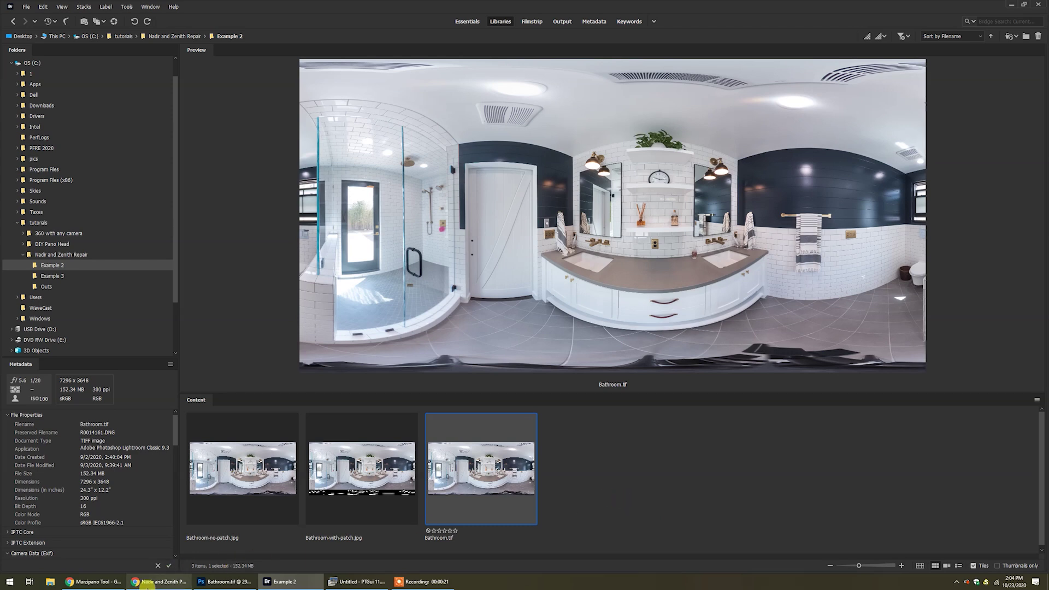
# Step: Show the No Patch panorama in Marzipano and look down at the tripod on the floor
pyautogui.click(92, 584)
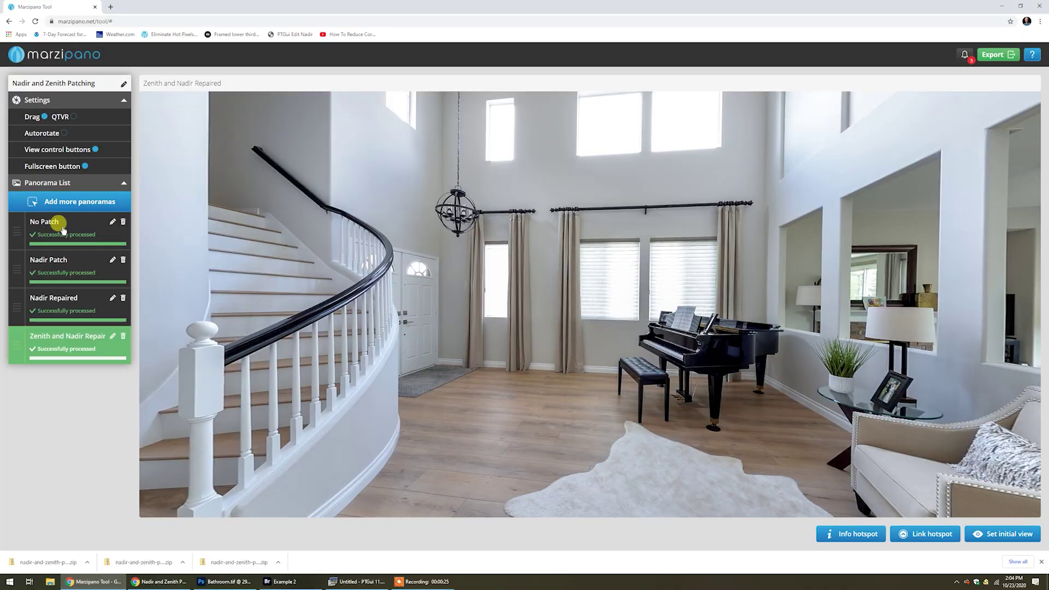
pyautogui.click(62, 228)
pyautogui.moveTo(562, 293); pyautogui.dragTo(585, 277)
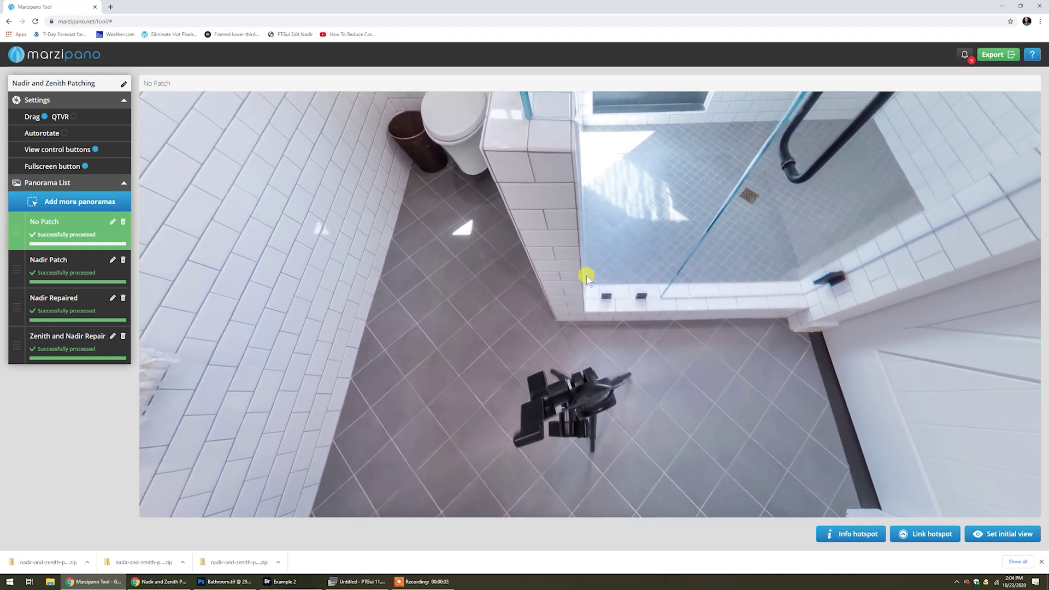
pyautogui.moveTo(587, 348); pyautogui.dragTo(623, 373)
pyautogui.moveTo(598, 297); pyautogui.dragTo(558, 255)
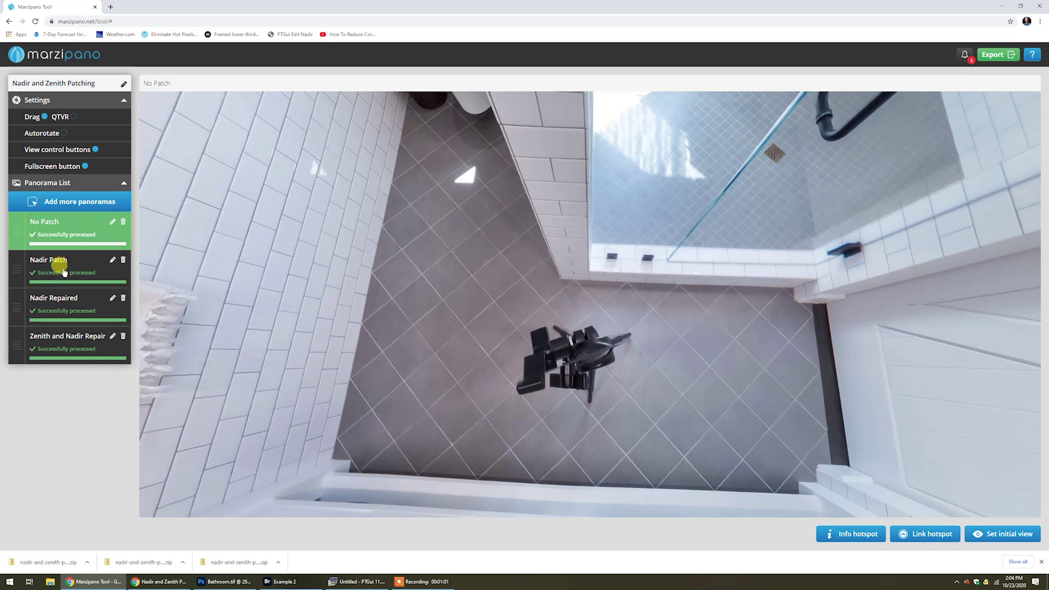
# Step: Switch to the Nadir Patch panorama and tilt down to inspect the Hyundai logo floor patch
pyautogui.click(64, 271)
pyautogui.moveTo(508, 232); pyautogui.dragTo(405, 333)
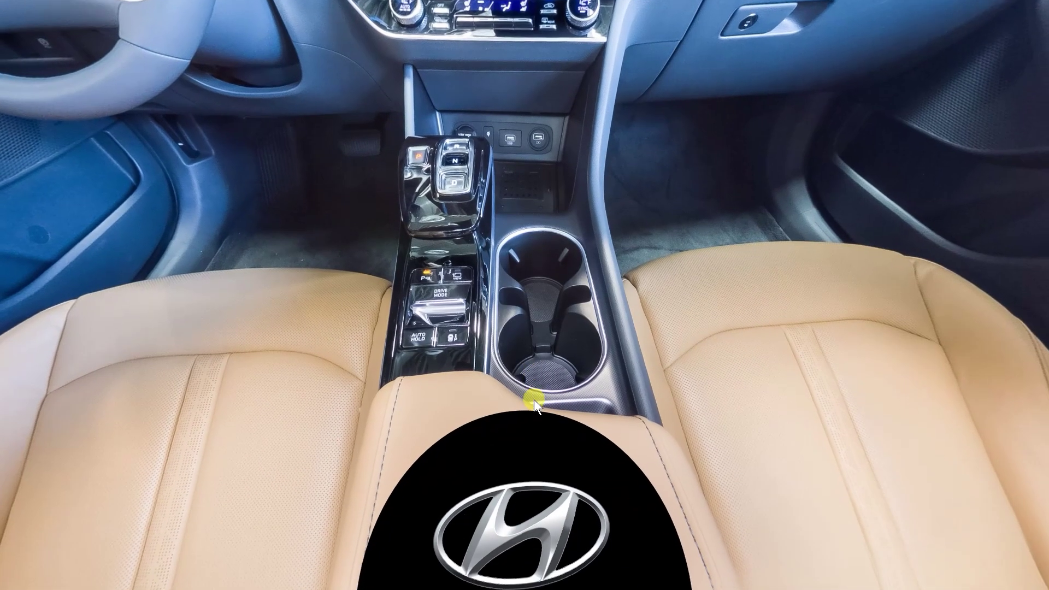
pyautogui.moveTo(533, 399); pyautogui.dragTo(300, 80)
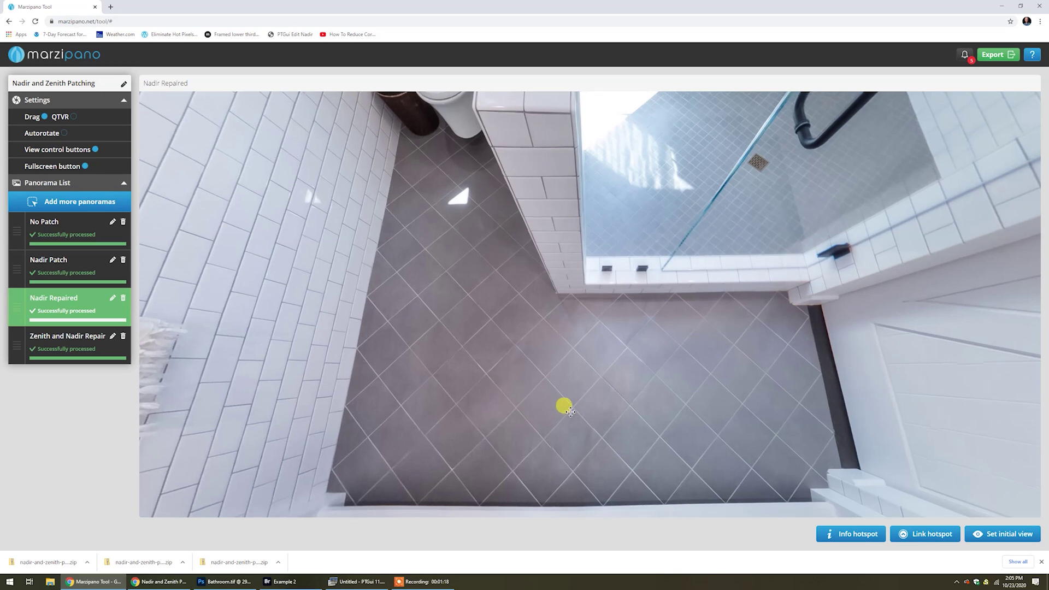
pyautogui.moveTo(571, 411); pyautogui.dragTo(578, 352)
# Step: Briefly preview Bathroom.tif full screen in Bridge, then go back to Marzipano Tool
pyautogui.click(290, 582)
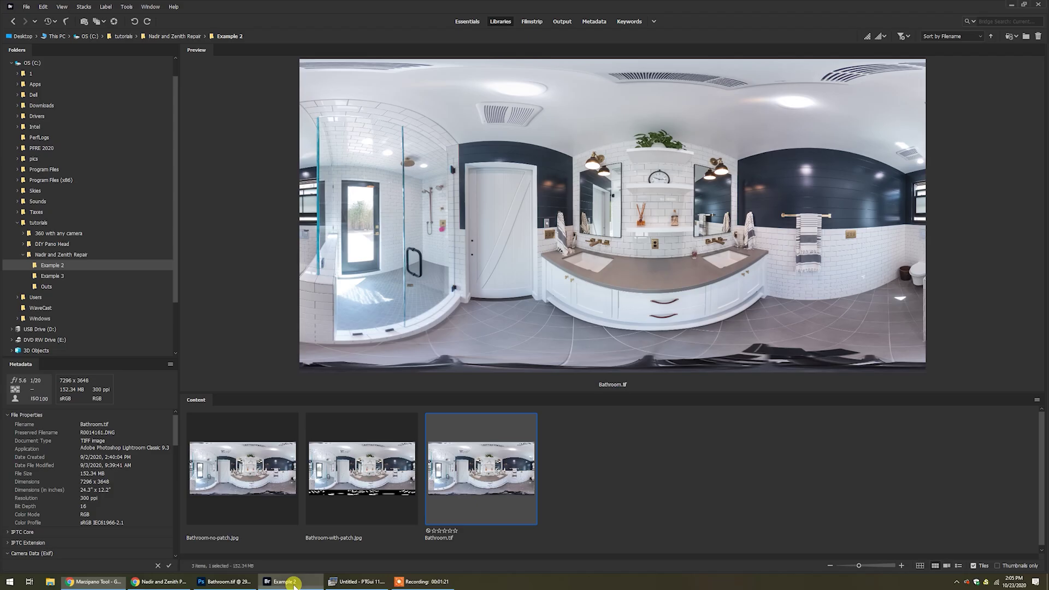
pyautogui.press('space')
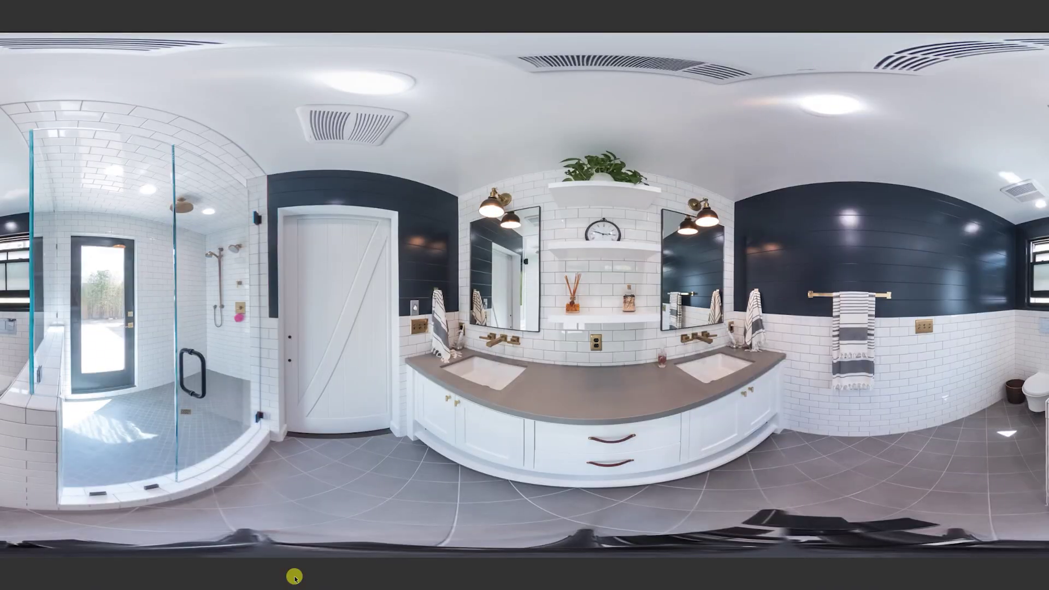
pyautogui.press('space')
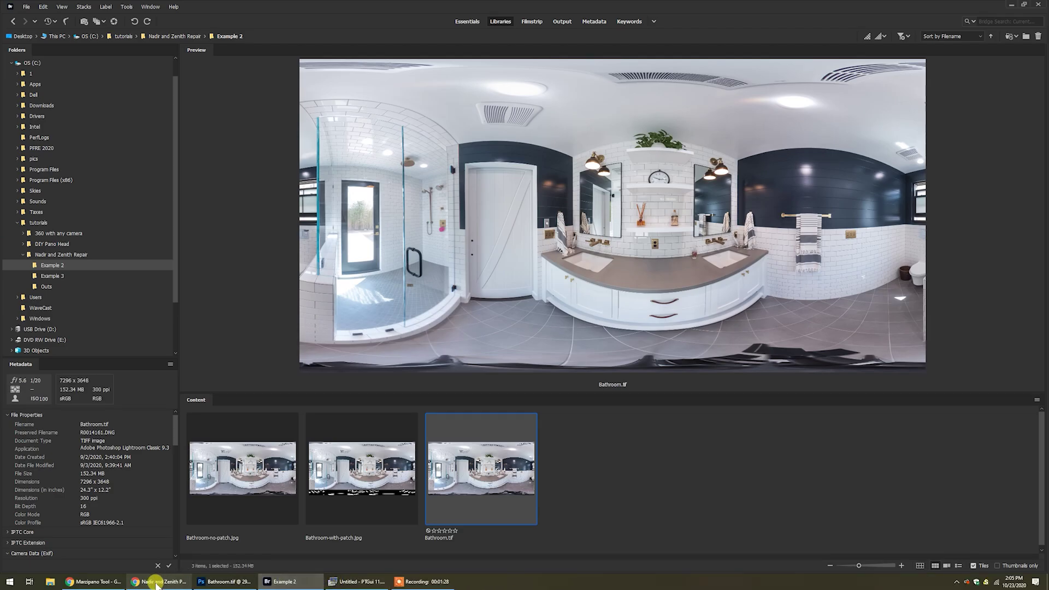
pyautogui.click(98, 582)
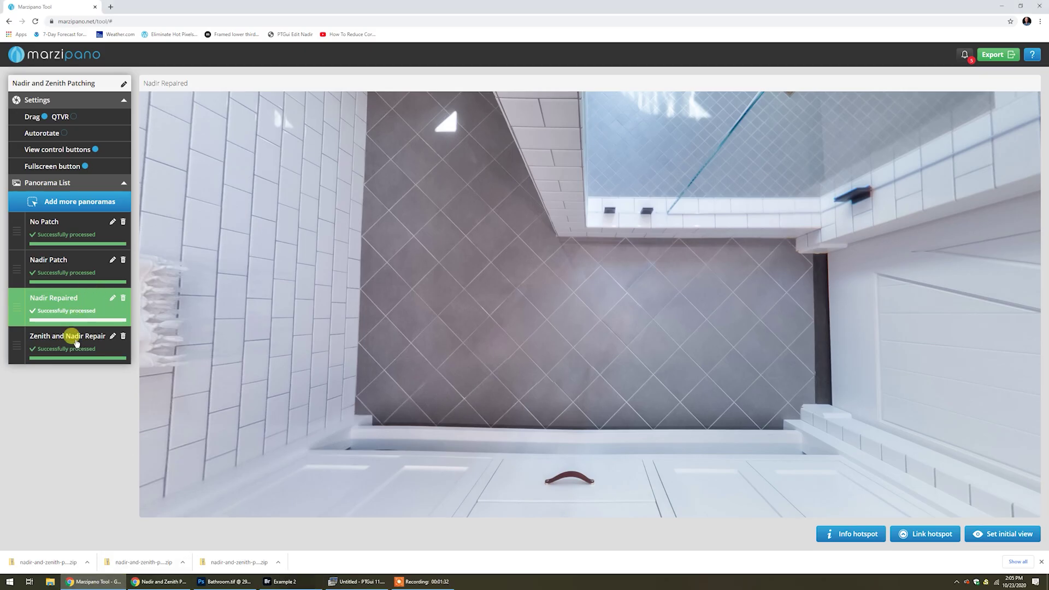
# Step: Pan around the Zenith and Nadir Repaired panorama, reselect No Patch, then return to Bridge
pyautogui.click(76, 342)
pyautogui.moveTo(612, 280); pyautogui.dragTo(519, 294)
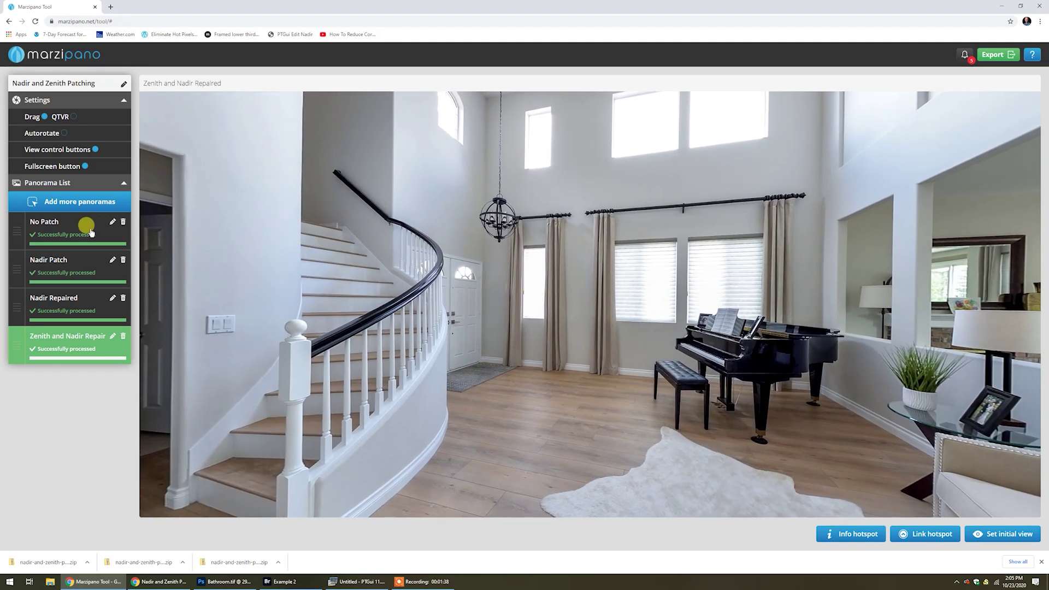
pyautogui.click(87, 227)
pyautogui.click(295, 581)
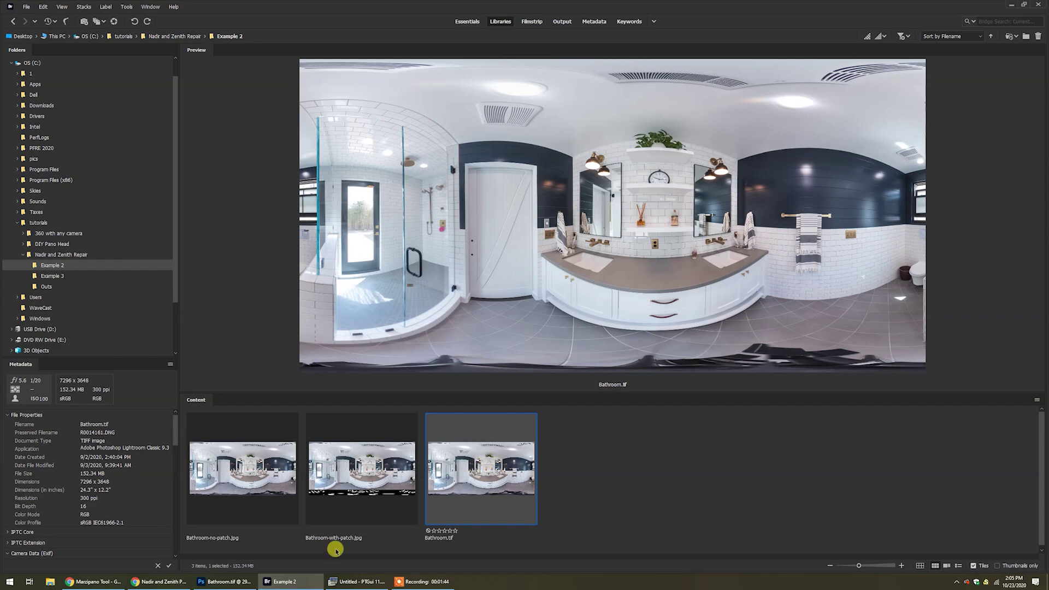
# Step: Switch to Photoshop and bring up the black 4000 × 4000 px Untitled-1 document
pyautogui.click(224, 584)
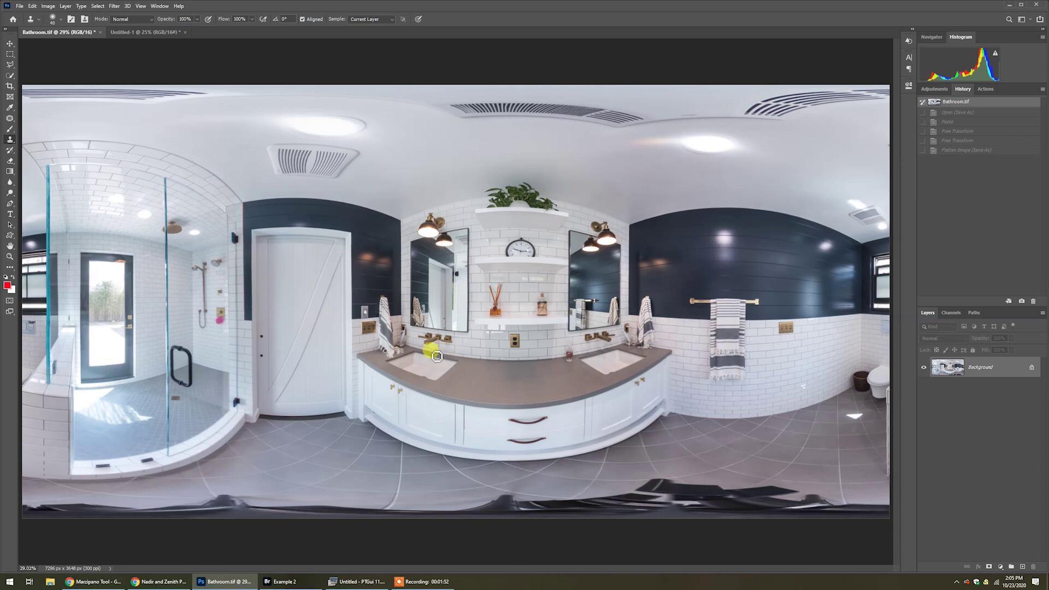
pyautogui.click(137, 33)
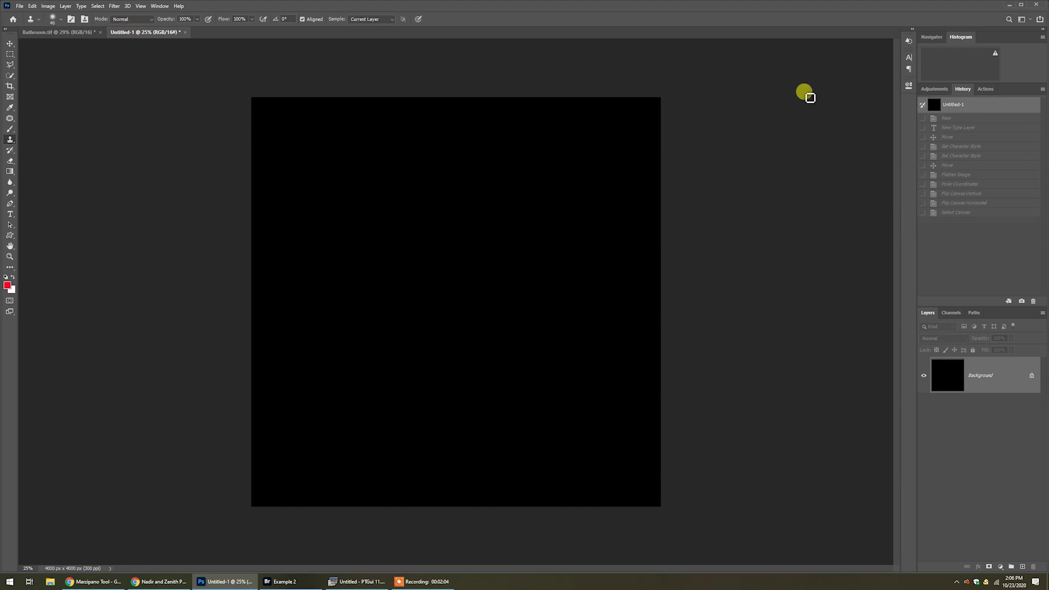
# Step: Revert Untitled-1 to the Move state with white 'Hello Up There' text and flatten it
pyautogui.click(947, 166)
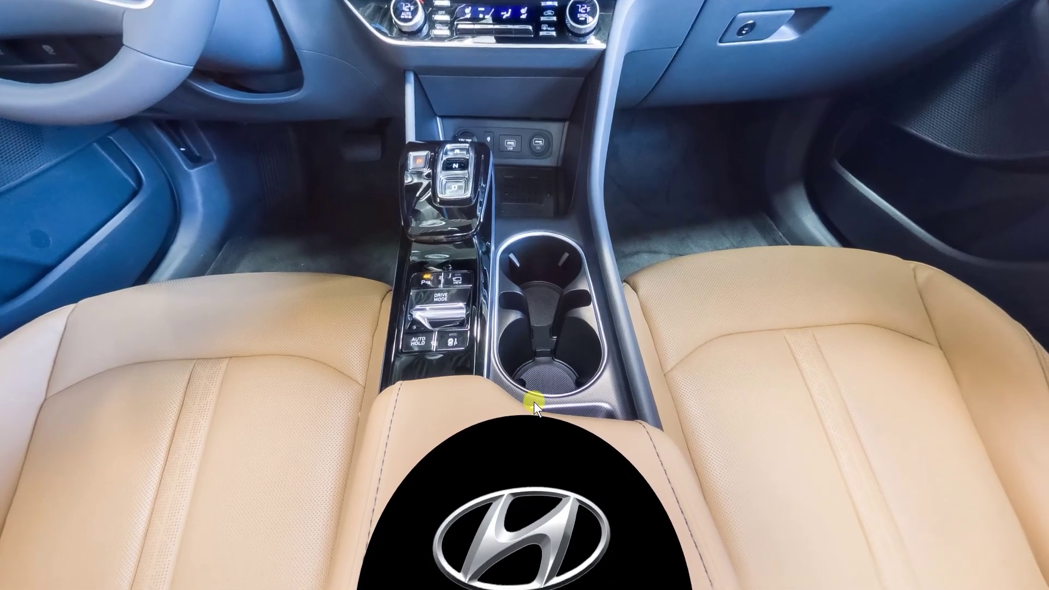
pyautogui.moveTo(533, 402); pyautogui.dragTo(300, 77)
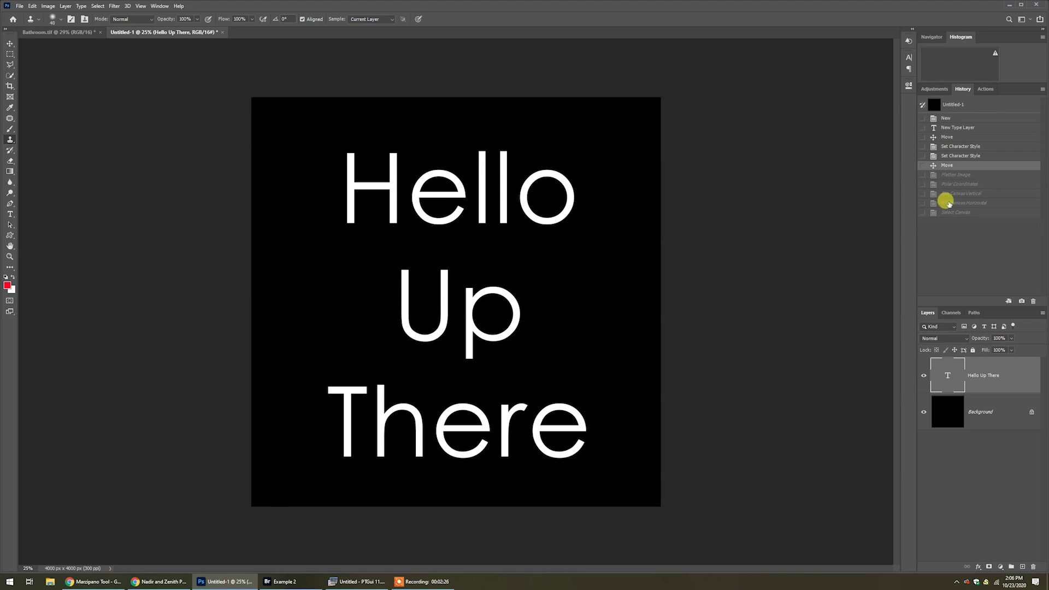
pyautogui.hotkey('alt', 'l')
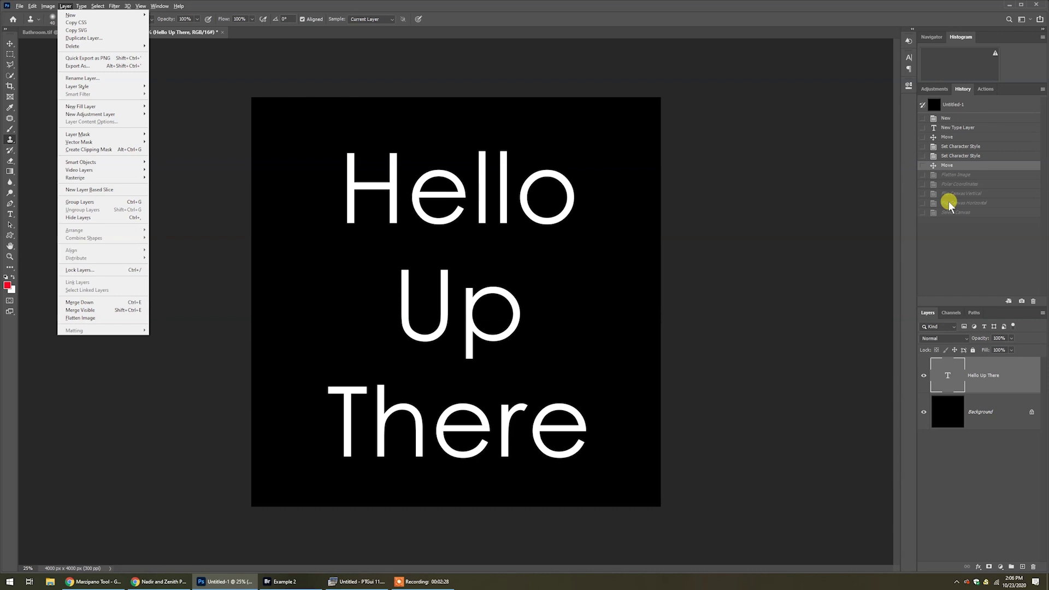
pyautogui.press('f')
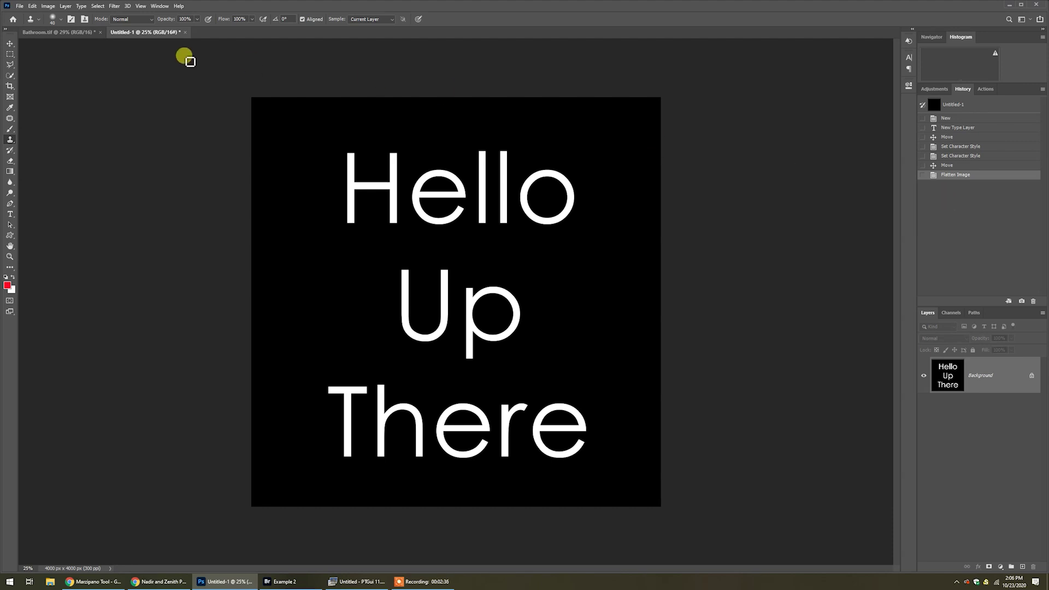
# Step: Apply the Polar Coordinates filter with Polar to Rectangular to the Hello Up There square
pyautogui.click(114, 6)
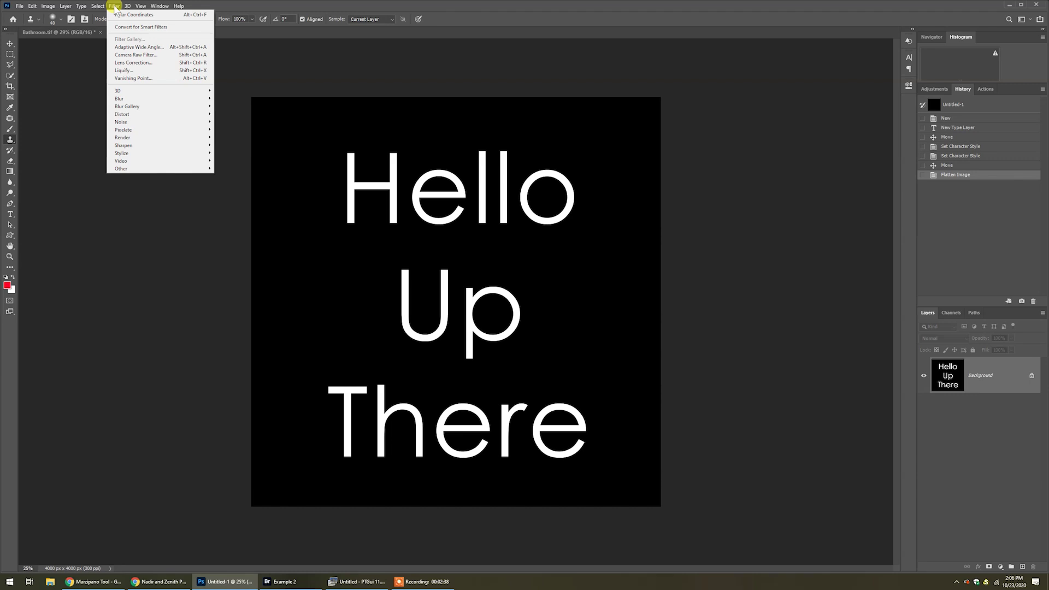
pyautogui.moveTo(150, 115)
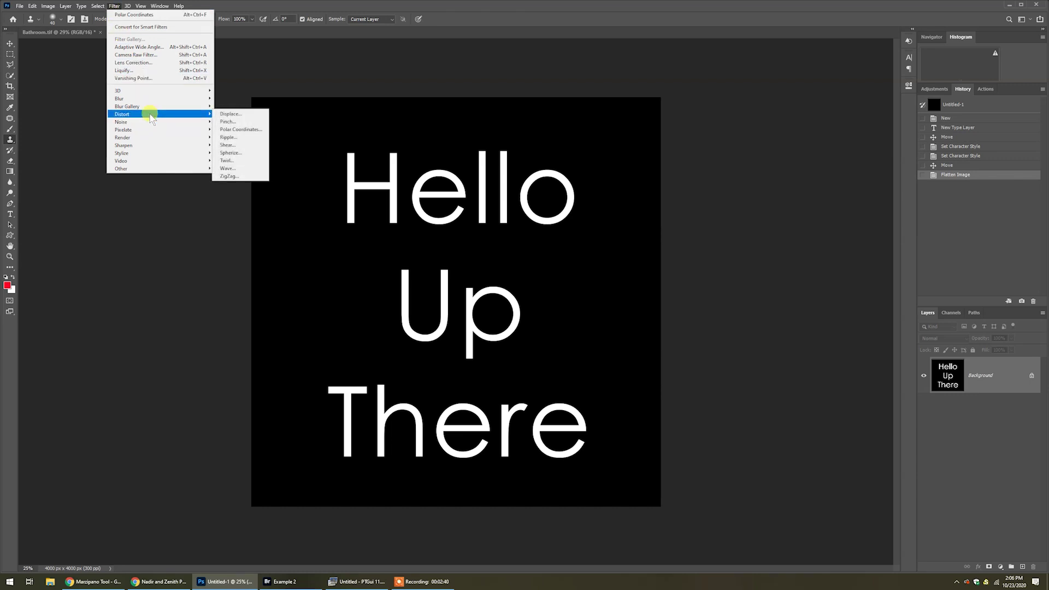
pyautogui.click(235, 131)
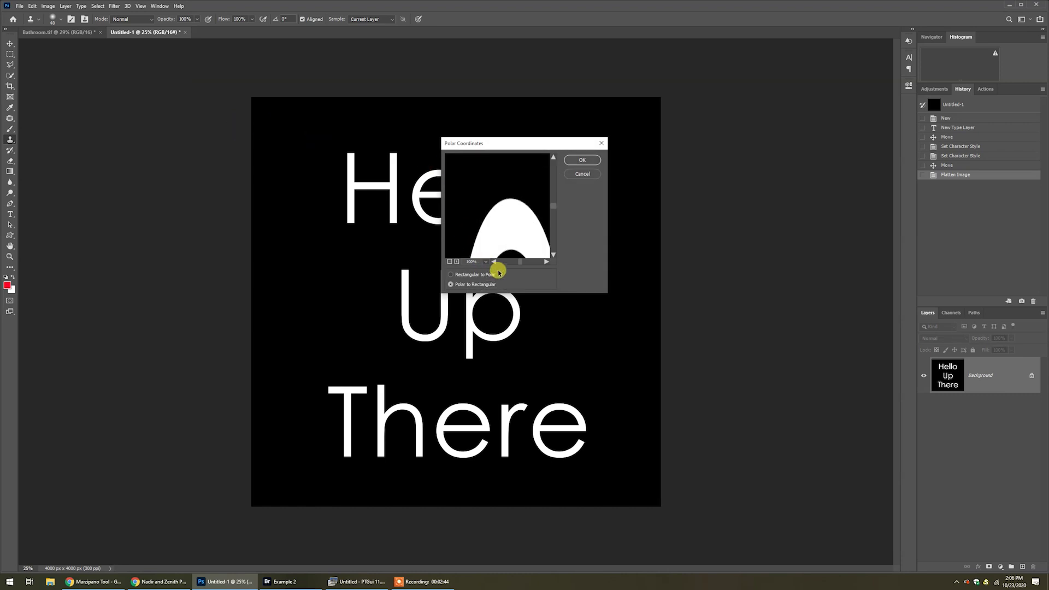
pyautogui.click(461, 275)
pyautogui.click(463, 285)
pyautogui.moveTo(498, 147); pyautogui.dragTo(522, 151)
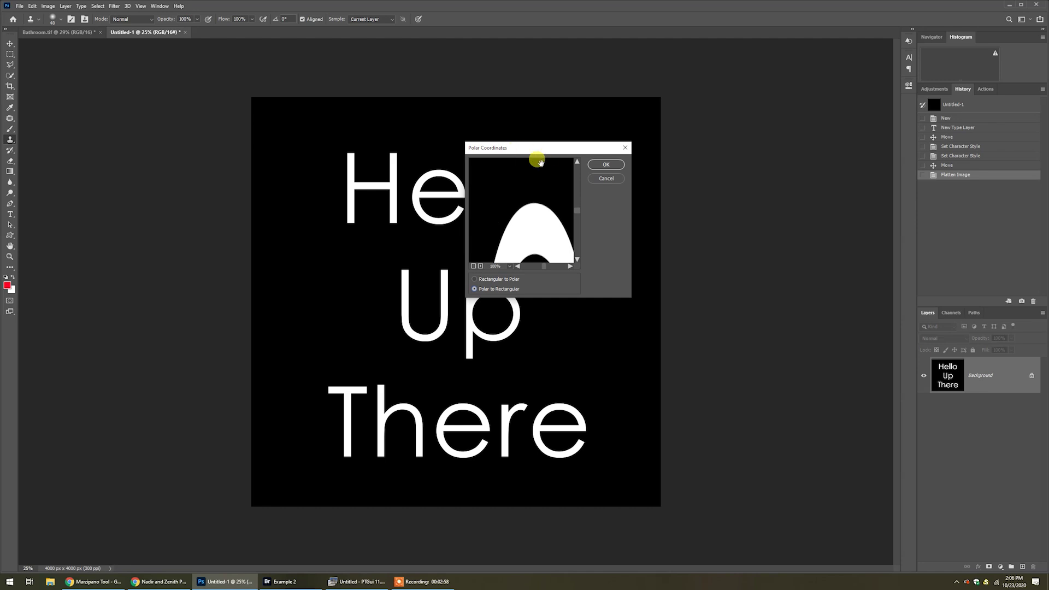
pyautogui.click(607, 165)
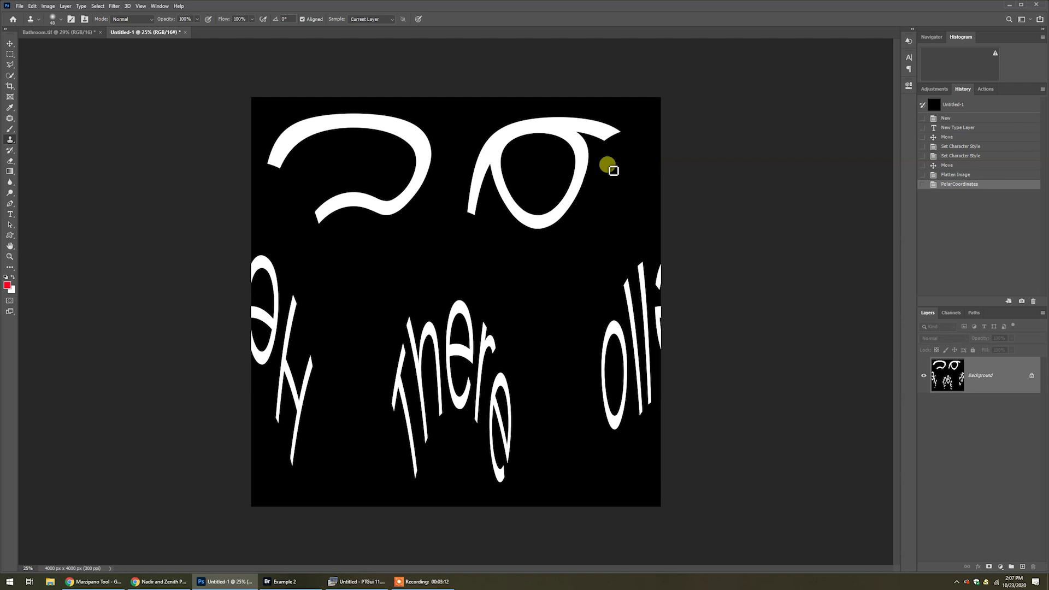
# Step: Flip the warped text canvas vertically and horizontally, then select all of it
pyautogui.hotkey('alt', 'e')
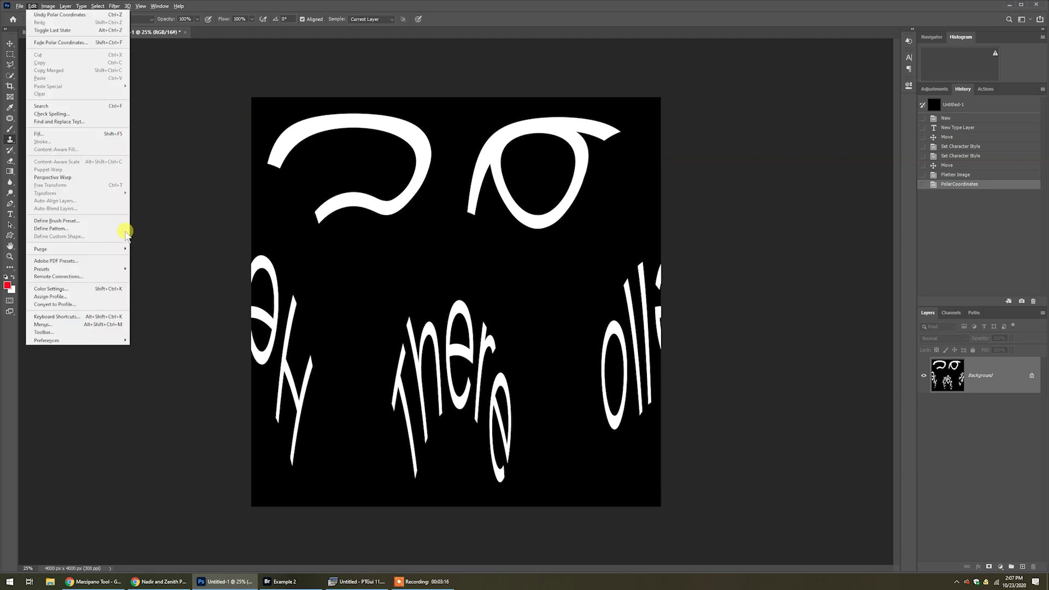
pyautogui.press('Escape')
pyautogui.click(48, 6)
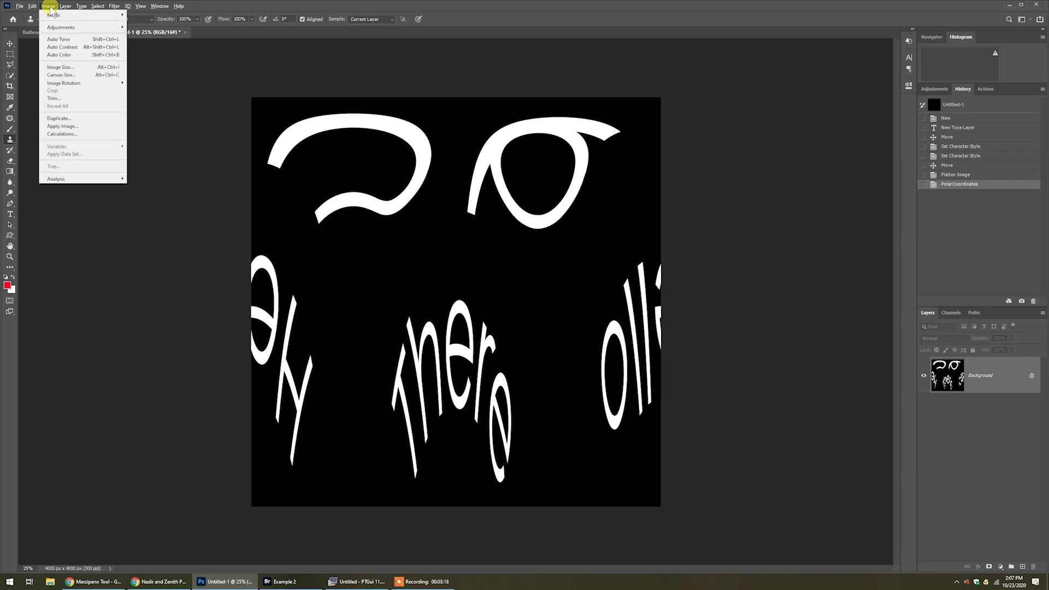
pyautogui.moveTo(84, 83)
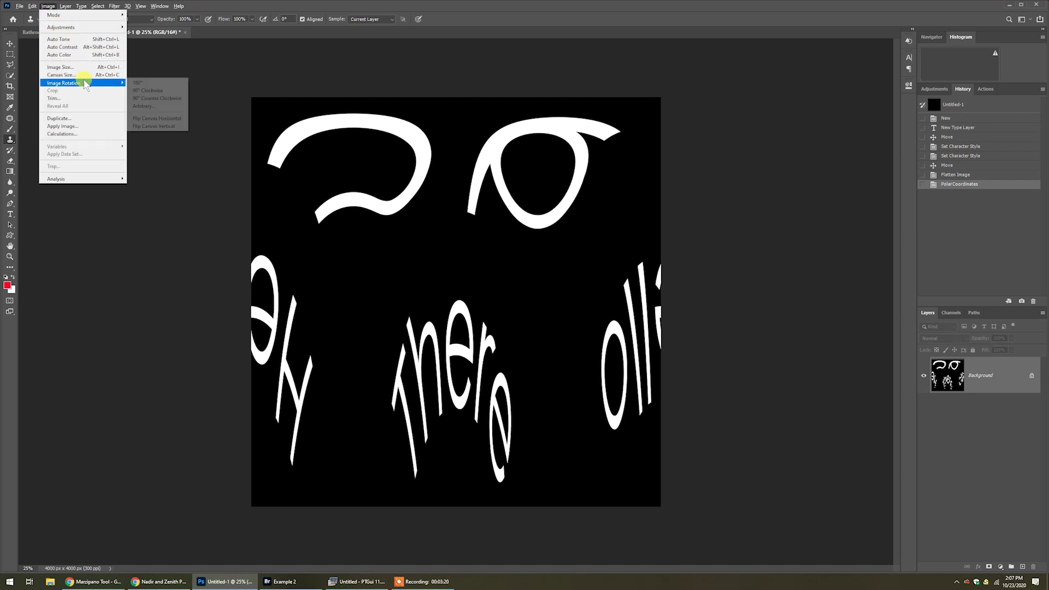
pyautogui.click(169, 127)
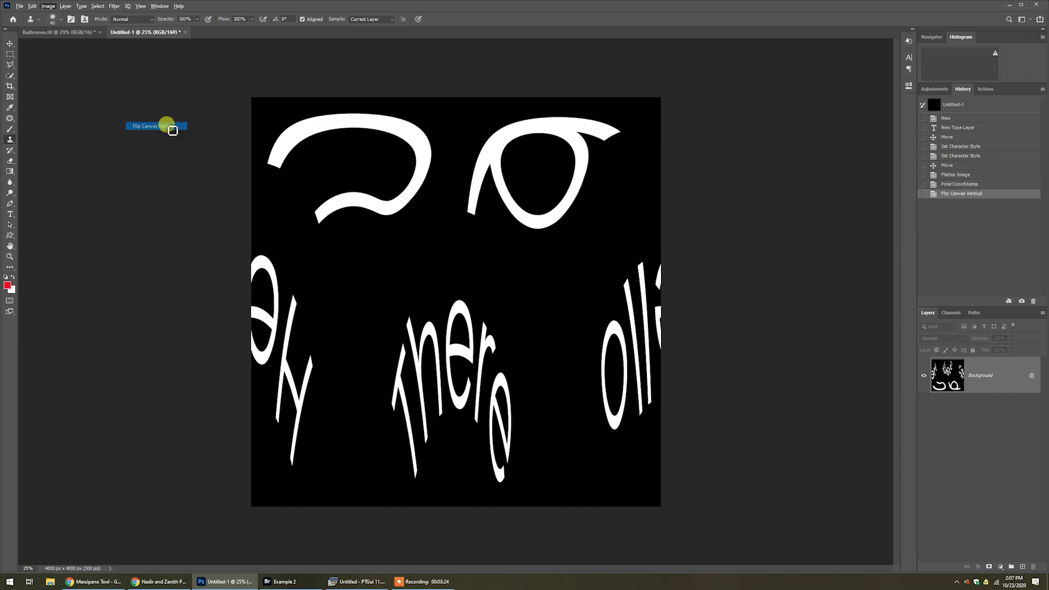
pyautogui.click(49, 7)
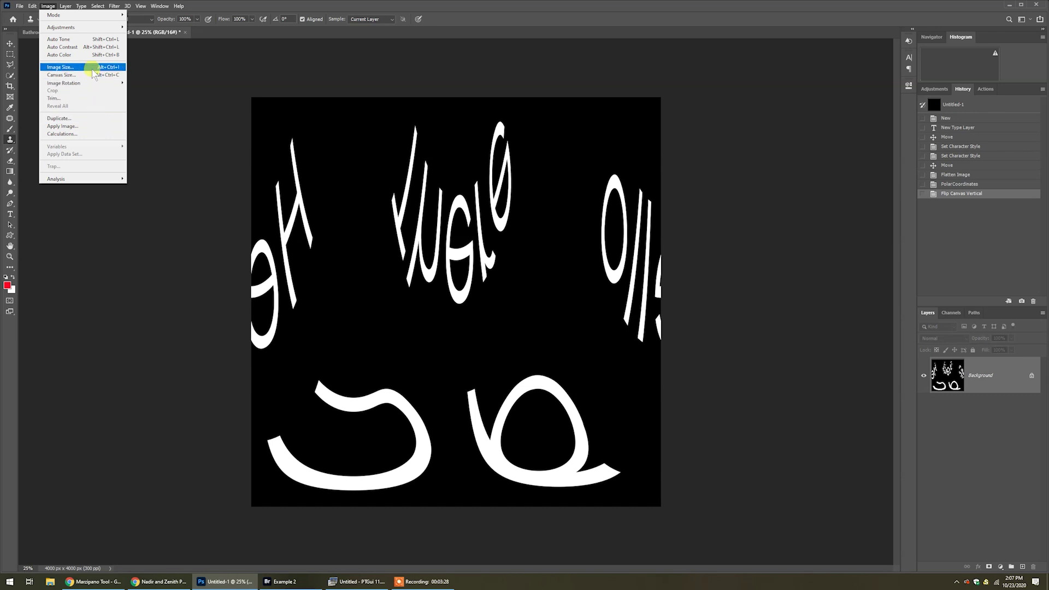
pyautogui.moveTo(104, 83)
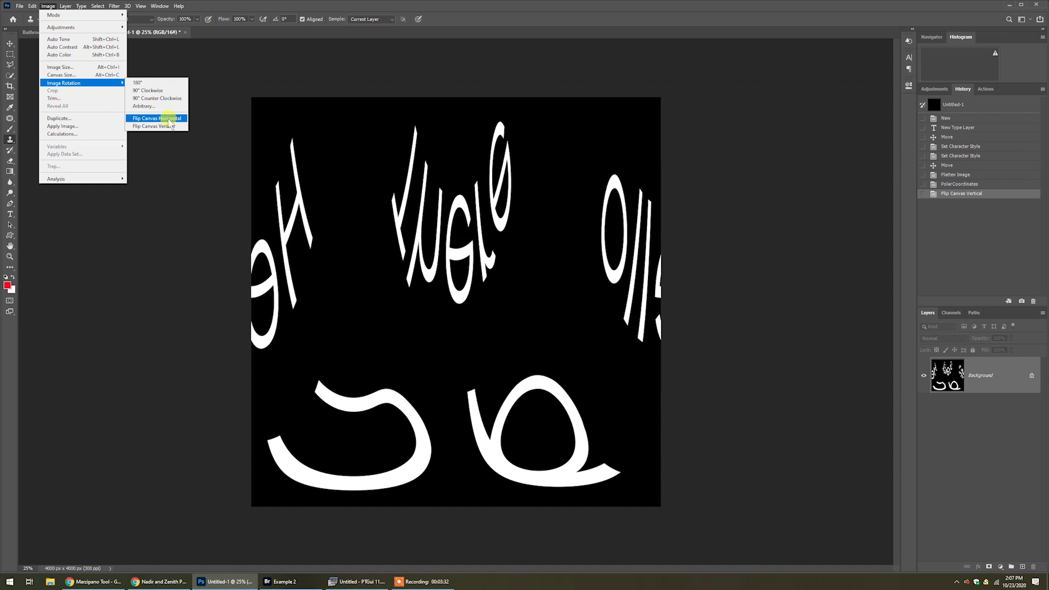
pyautogui.click(164, 118)
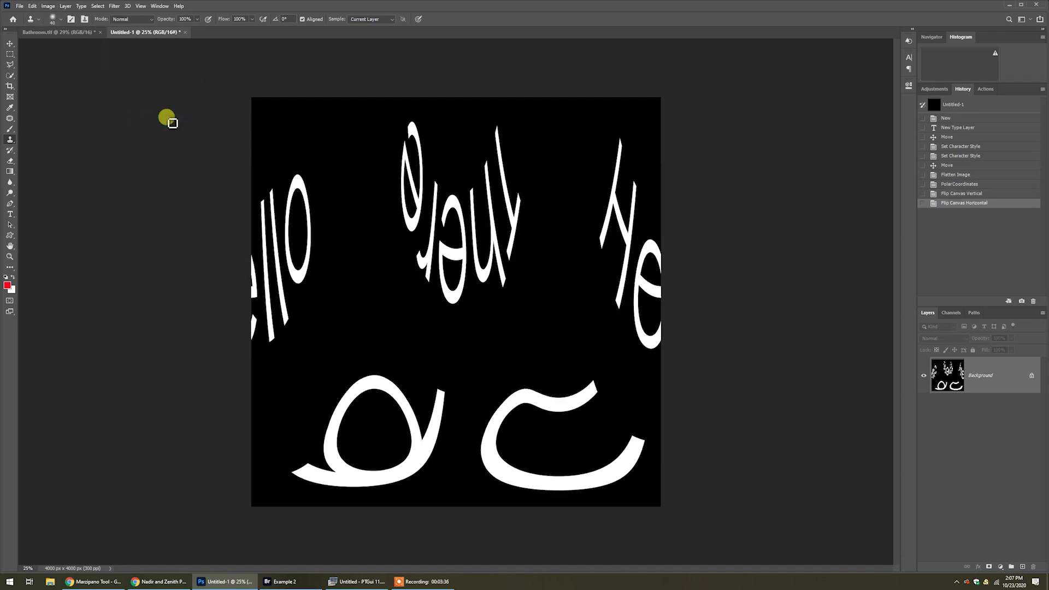
pyautogui.hotkey('ctrl', 'a')
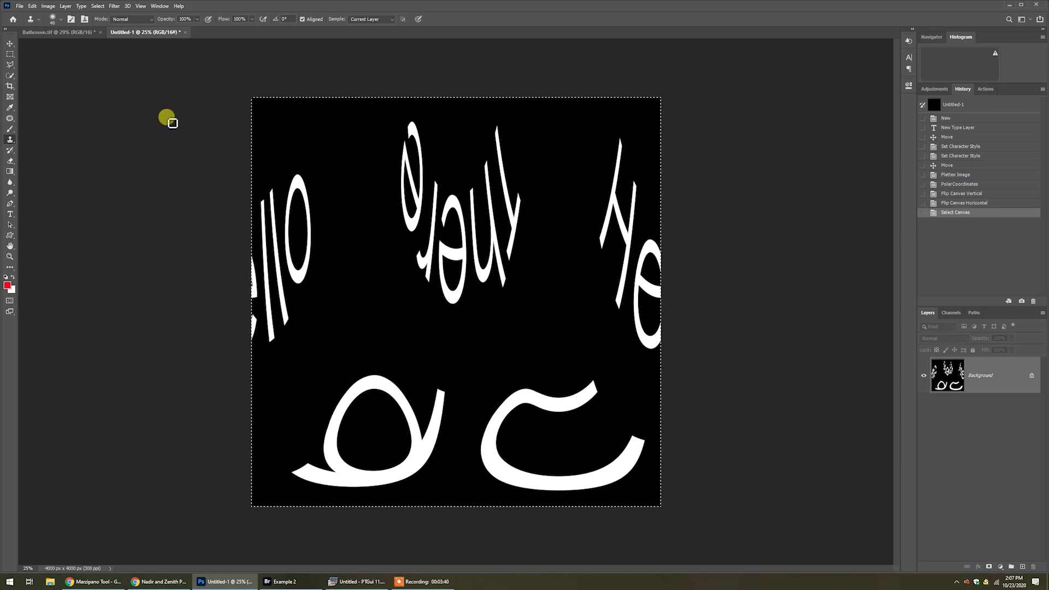
# Step: Paste the warped text image into Bathroom.tif as a new layer
pyautogui.click(66, 33)
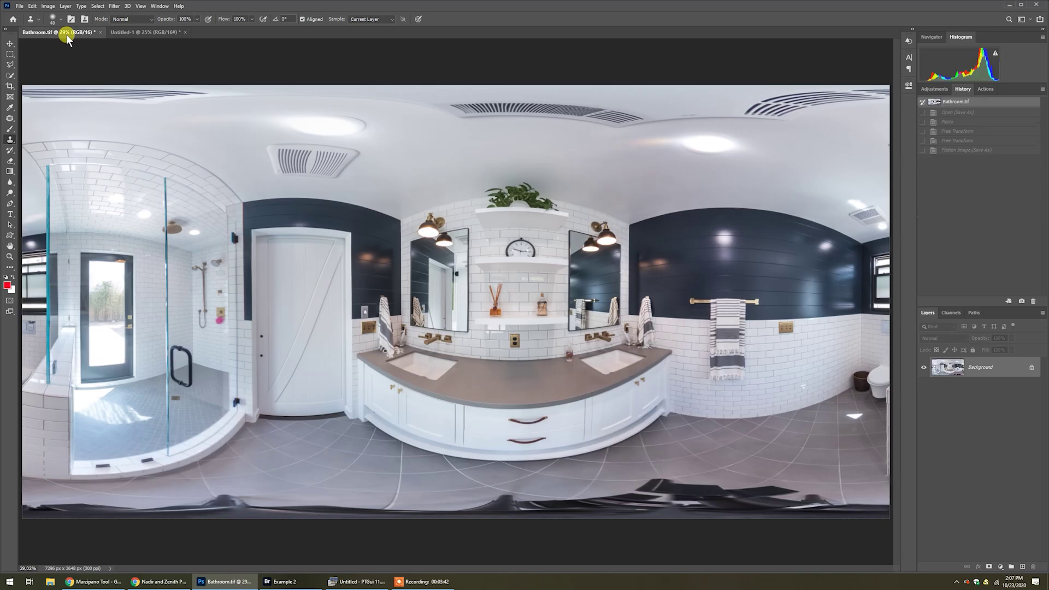
pyautogui.hotkey('ctrl', '-')
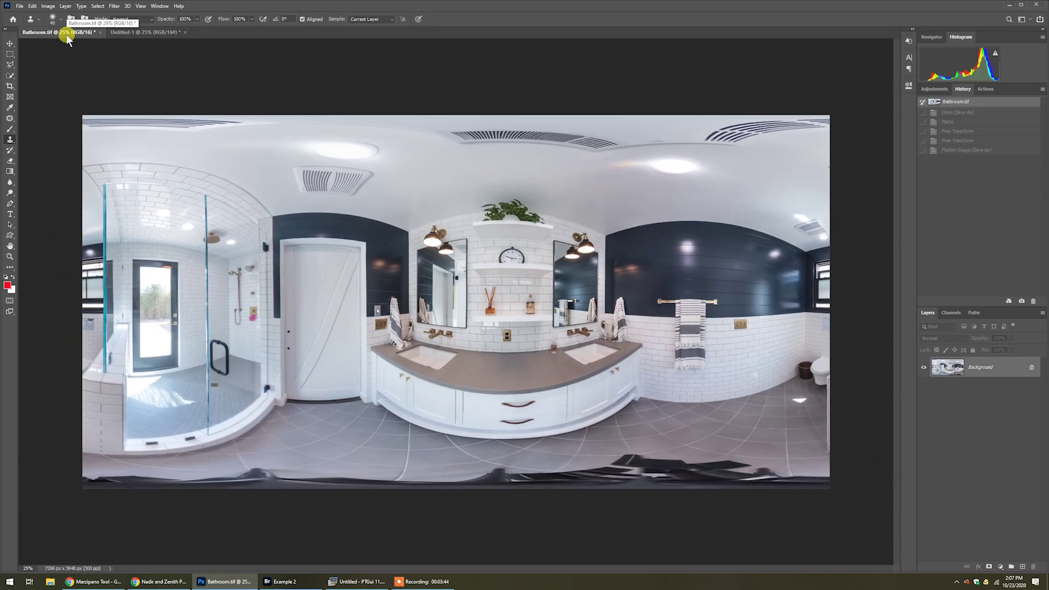
pyautogui.hotkey('ctrl', 'v')
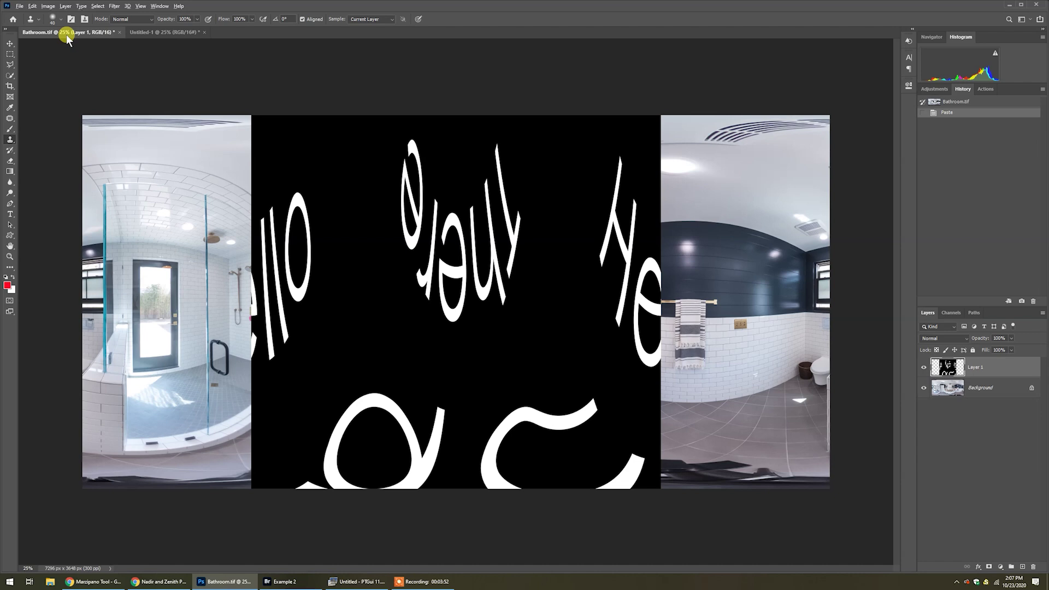
# Step: Scale the pasted layer into a thin strip spanning the panorama's full bottom edge
pyautogui.hotkey('alt', 'e')
pyautogui.press('a')
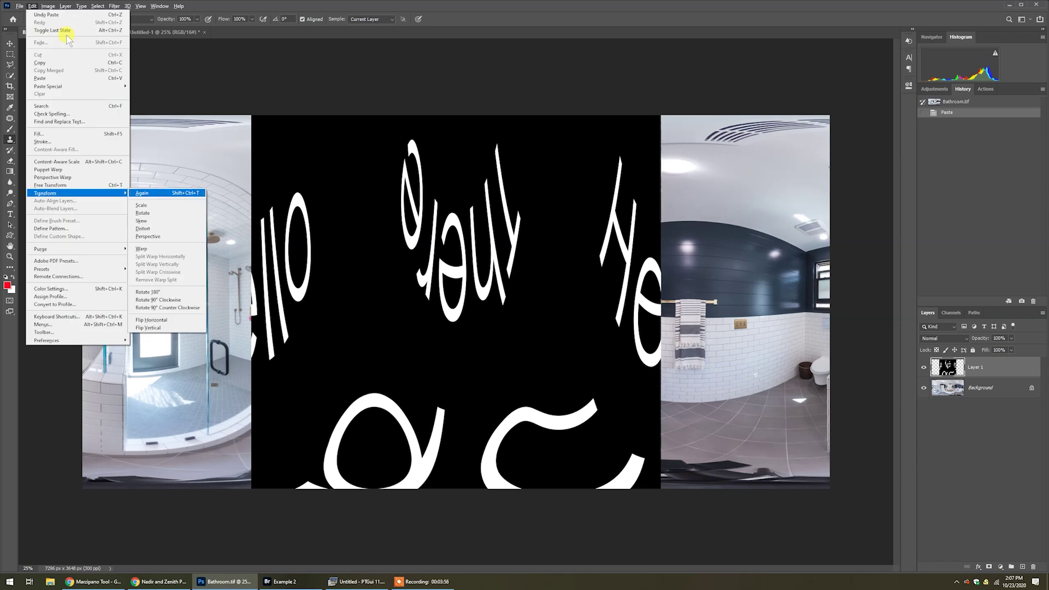
pyautogui.click(144, 208)
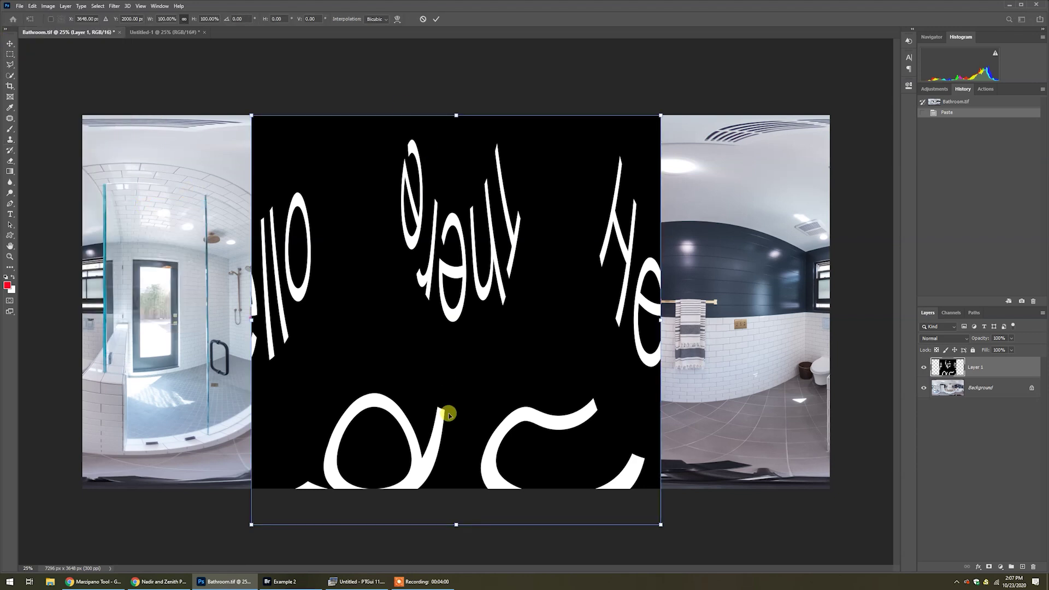
pyautogui.moveTo(458, 524); pyautogui.dragTo(452, 489)
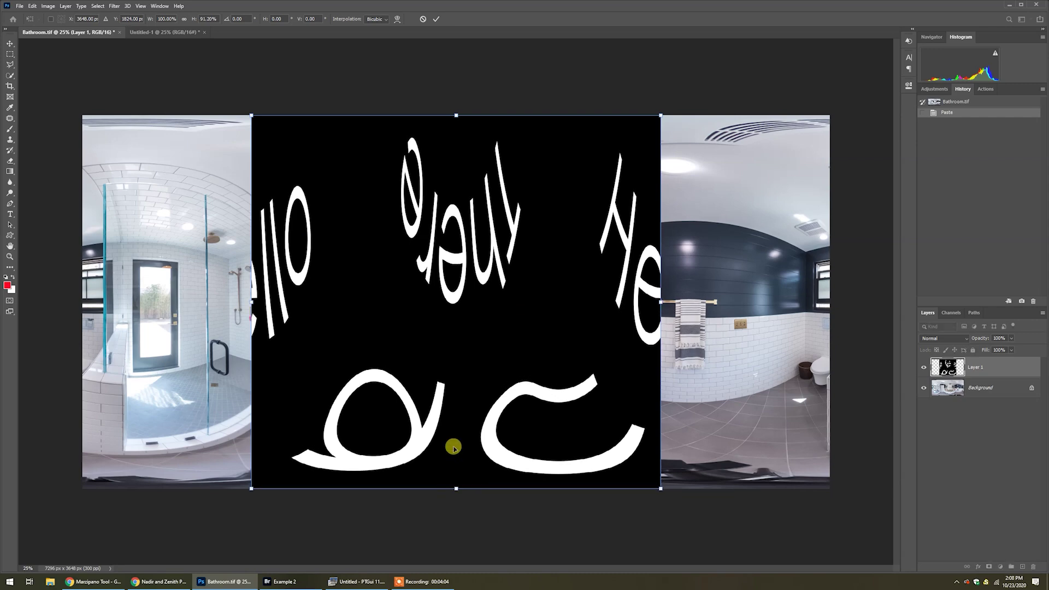
pyautogui.moveTo(453, 112); pyautogui.dragTo(445, 444)
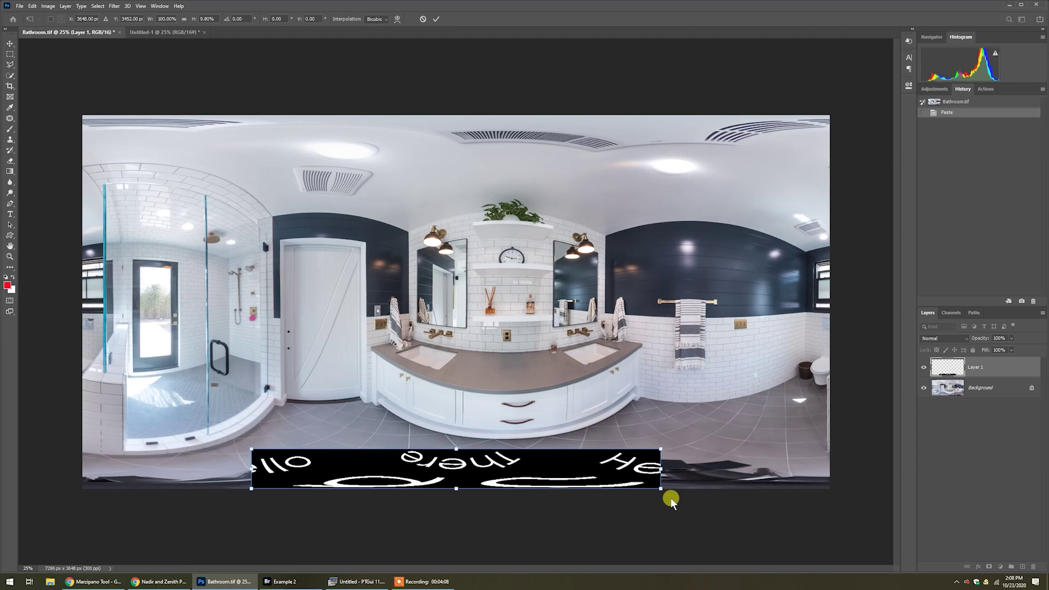
pyautogui.moveTo(657, 469); pyautogui.dragTo(828, 464)
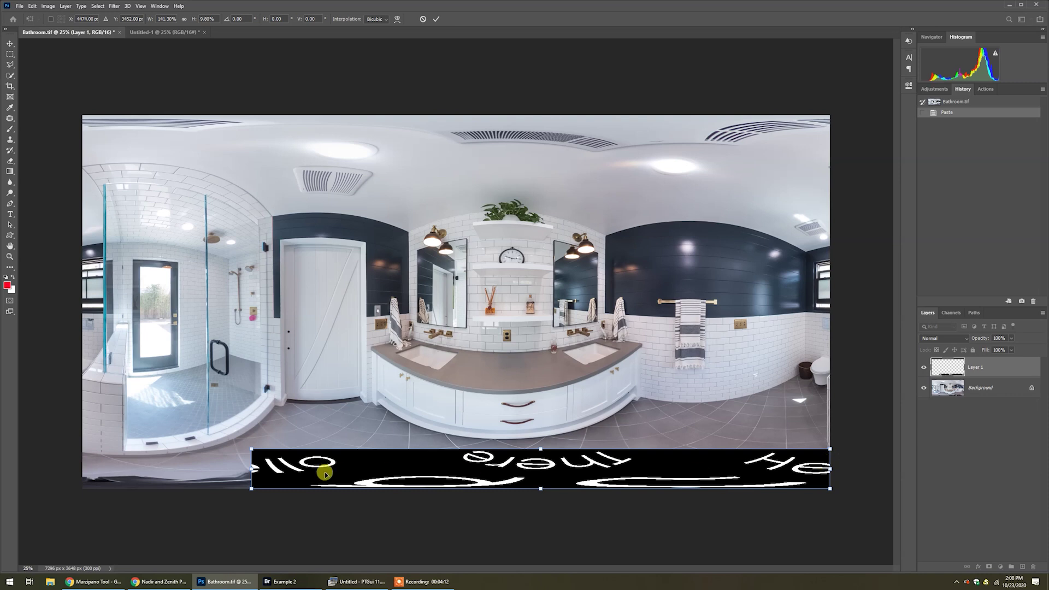
pyautogui.moveTo(249, 468); pyautogui.dragTo(81, 462)
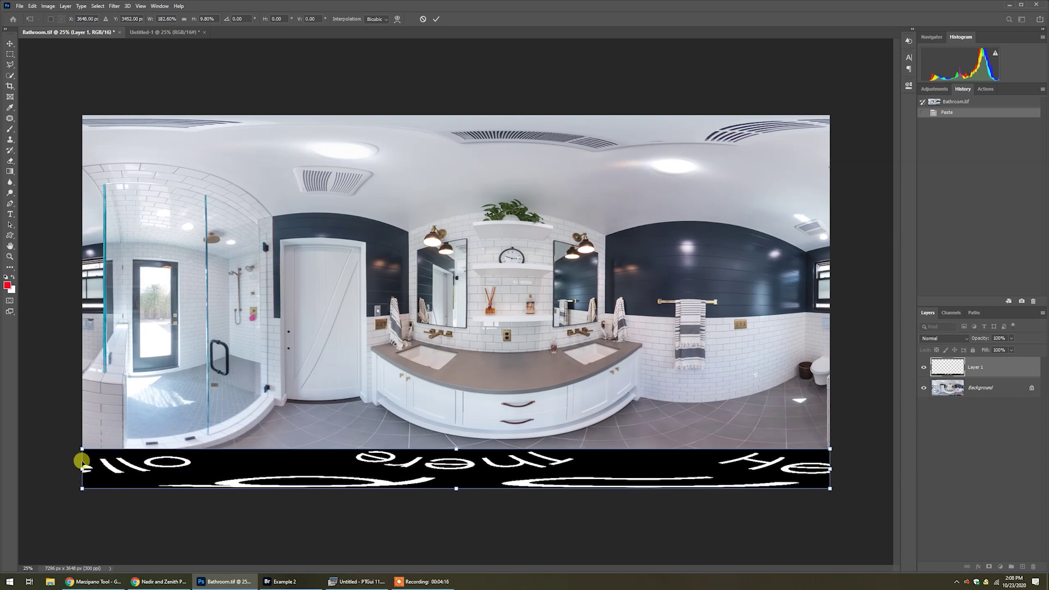
pyautogui.press('Return')
# Step: Zoom in on the bottom strip and check both of its ends
pyautogui.press('z')
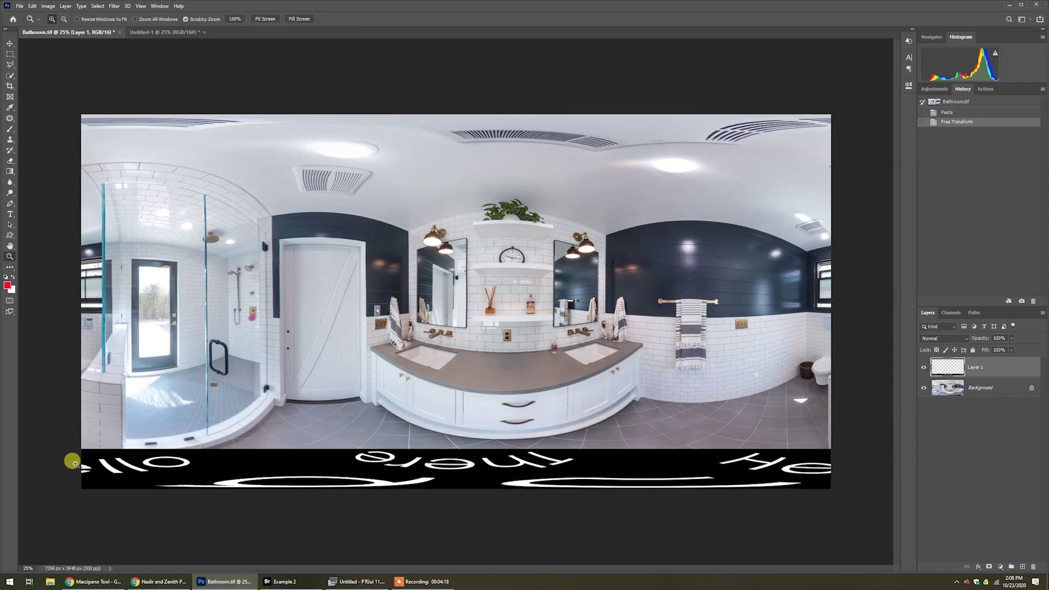
pyautogui.doubleClick(74, 462)
pyautogui.click(103, 460)
pyautogui.moveTo(552, 478); pyautogui.dragTo(397, 459)
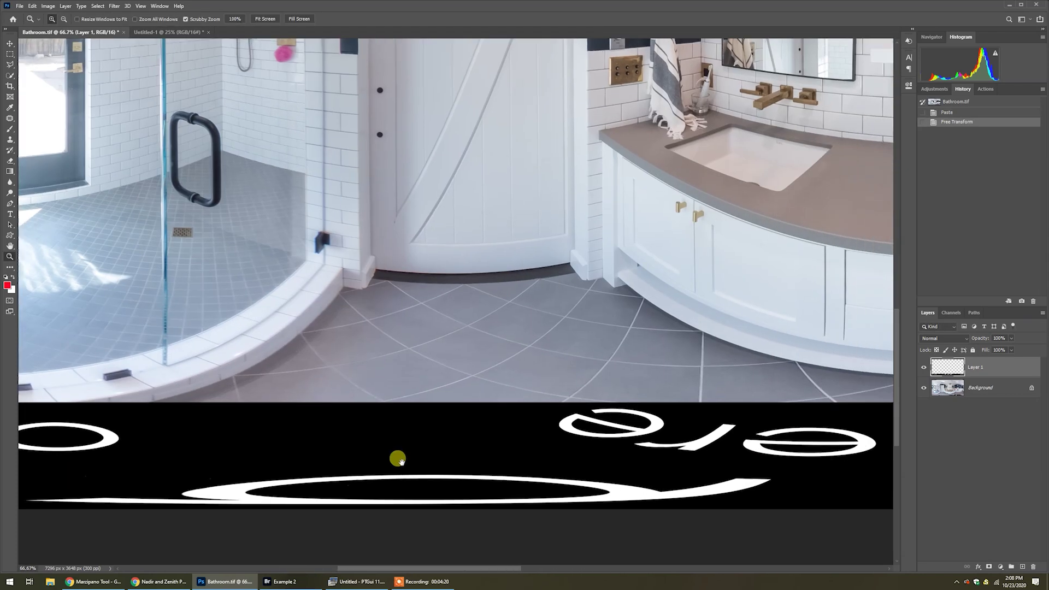
pyautogui.hscroll(10, 398, 459)
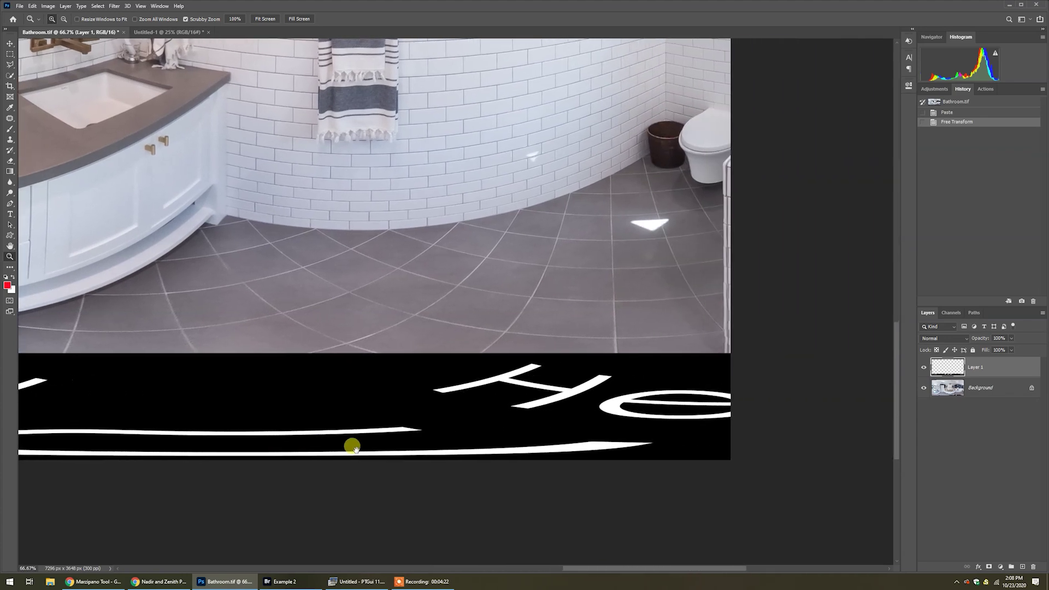
pyautogui.hscroll(3, 359, 437)
pyautogui.hscroll(-8, 368, 435)
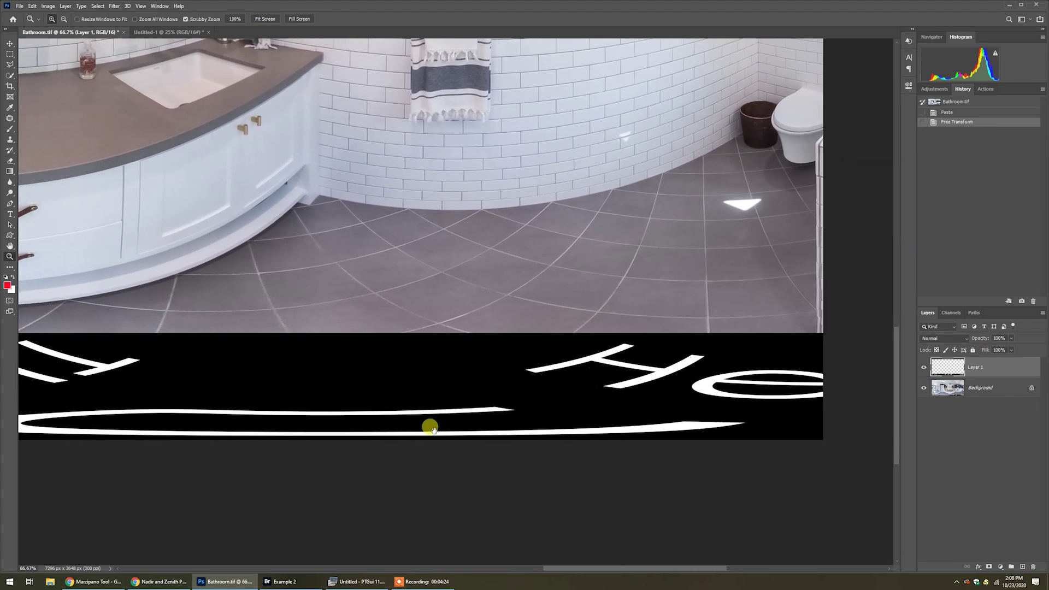
pyautogui.hscroll(-4, 433, 429)
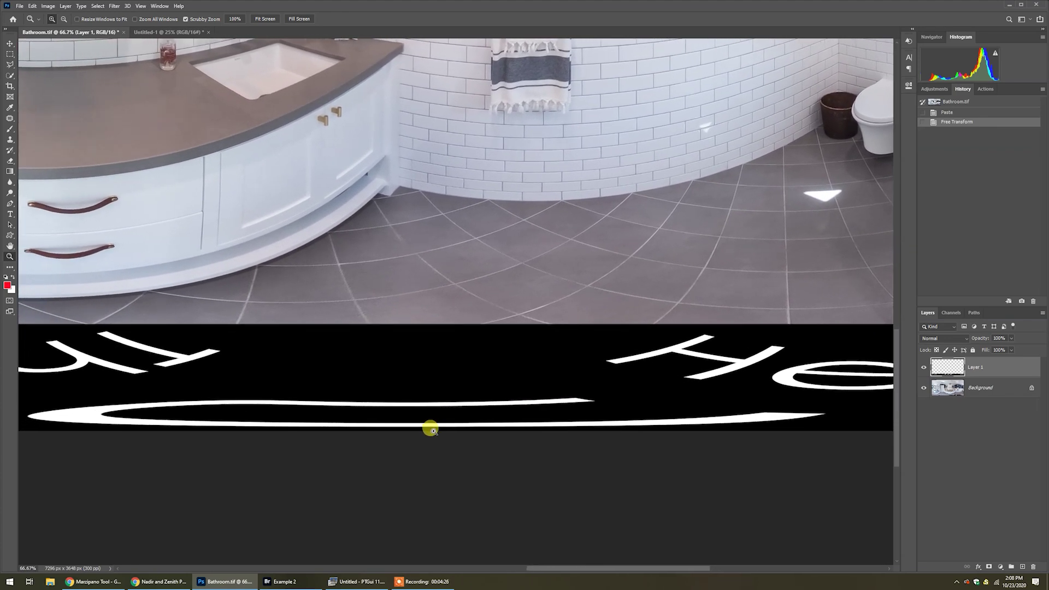
# Step: Fit the panorama on screen and flatten the text strip into the Background layer
pyautogui.hotkey('ctrl', '0')
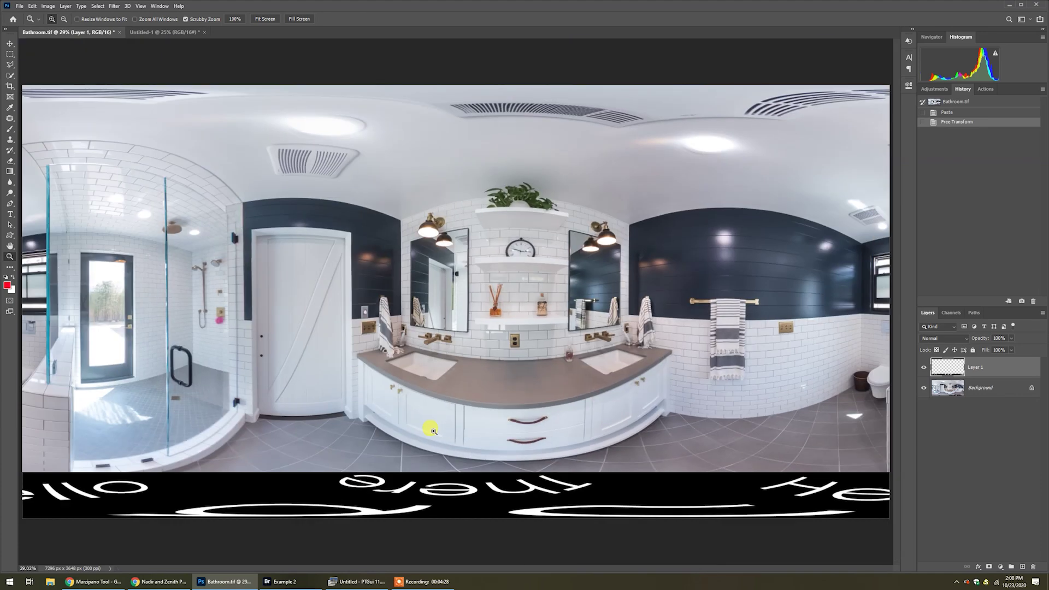
pyautogui.hotkey('alt', 'l')
pyautogui.press('f')
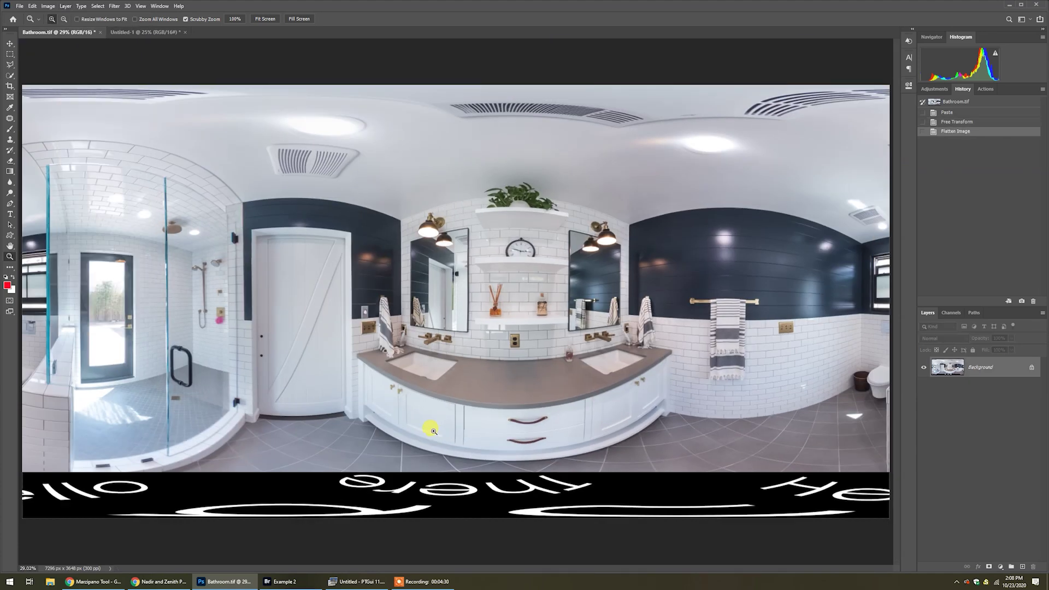
pyautogui.click(294, 581)
# Step: Preview Bathroom-with-patch.jpg in Bridge, including a full-screen look at its text strip
pyautogui.click(383, 476)
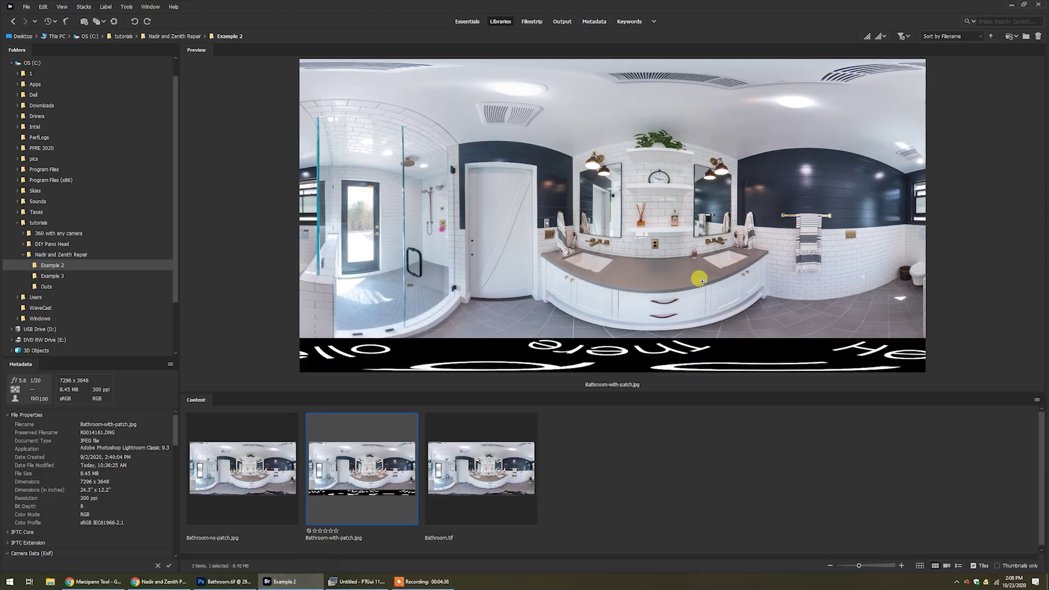
pyautogui.press('space')
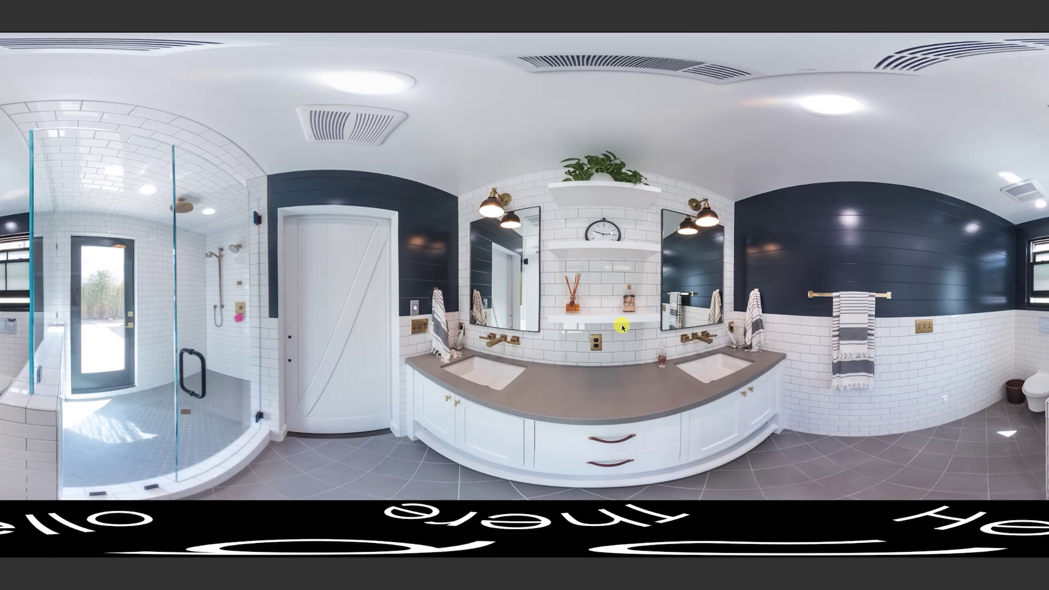
pyautogui.press('space')
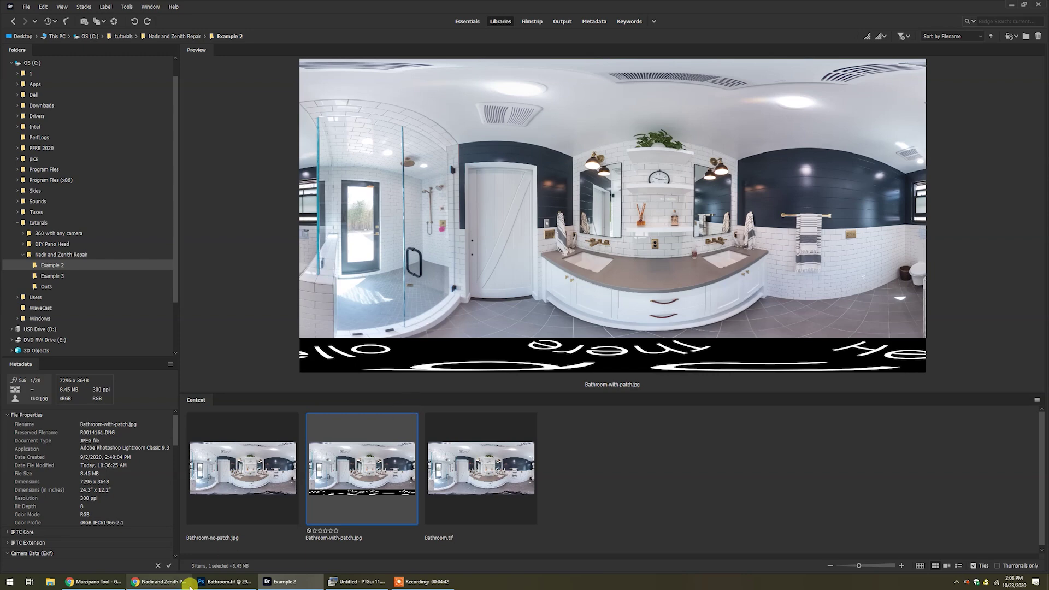
pyautogui.click(108, 583)
# Step: Load Nadir Patch in Marzipano to see the 'Hello Up There' floor disc, then return to Bathroom.tif
pyautogui.click(64, 271)
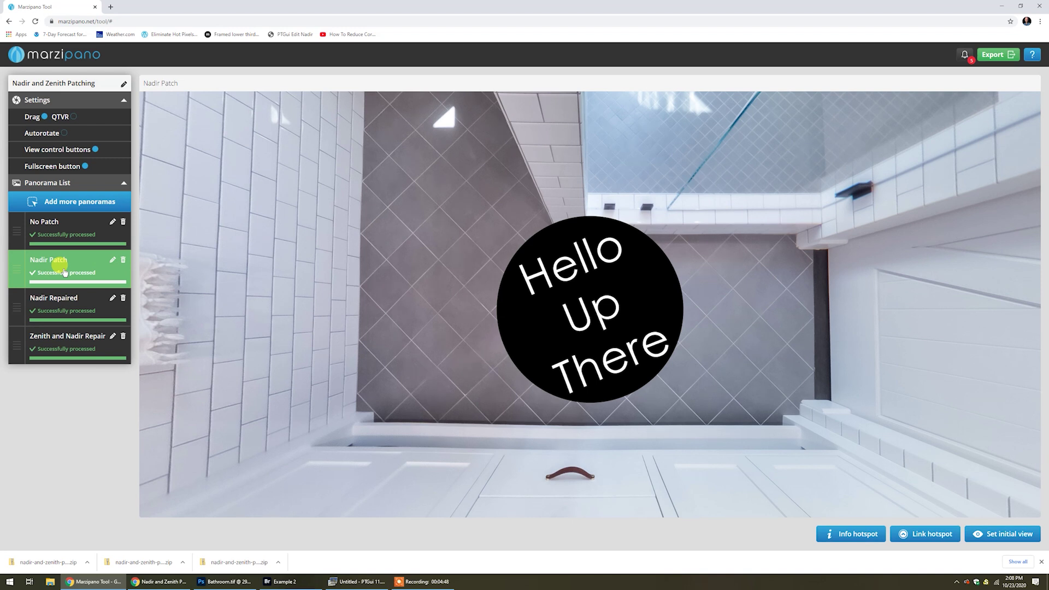
pyautogui.hotkey('alt', 'Tab')
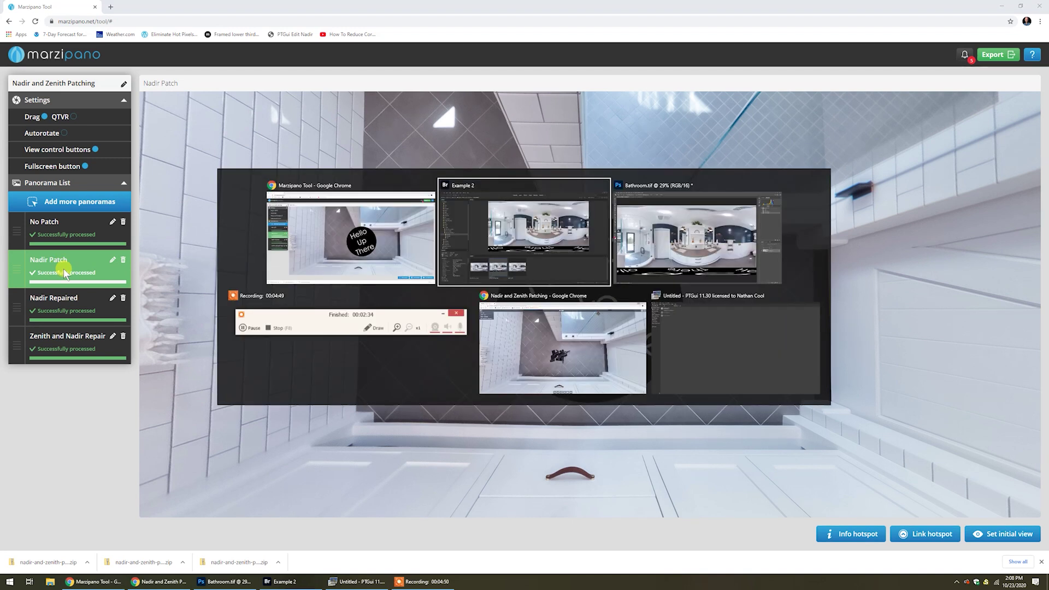
pyautogui.hotkey('alt', 'Tab')
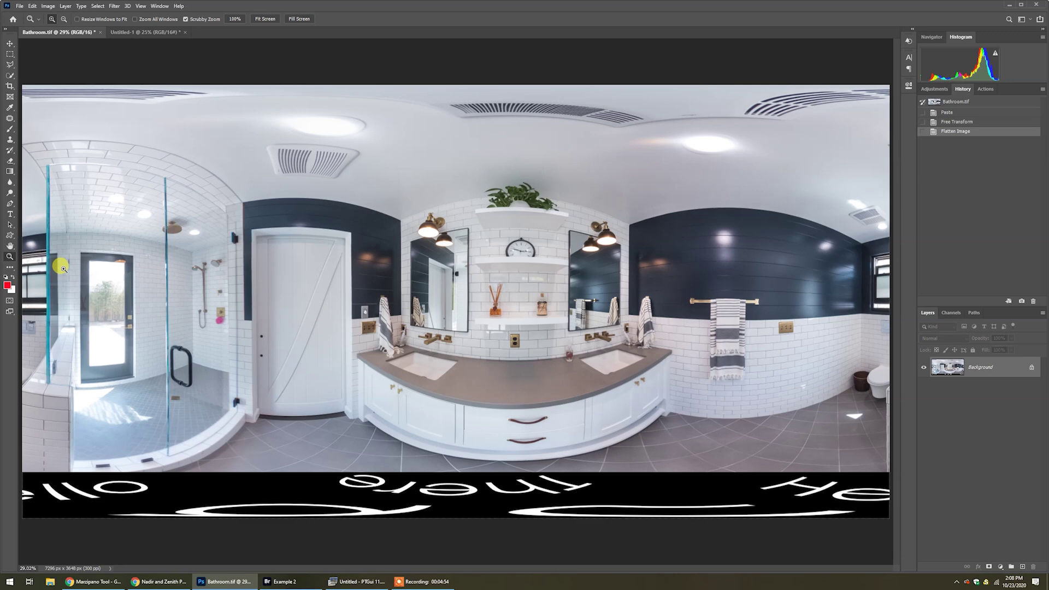
pyautogui.hotkey('alt', 'Tab')
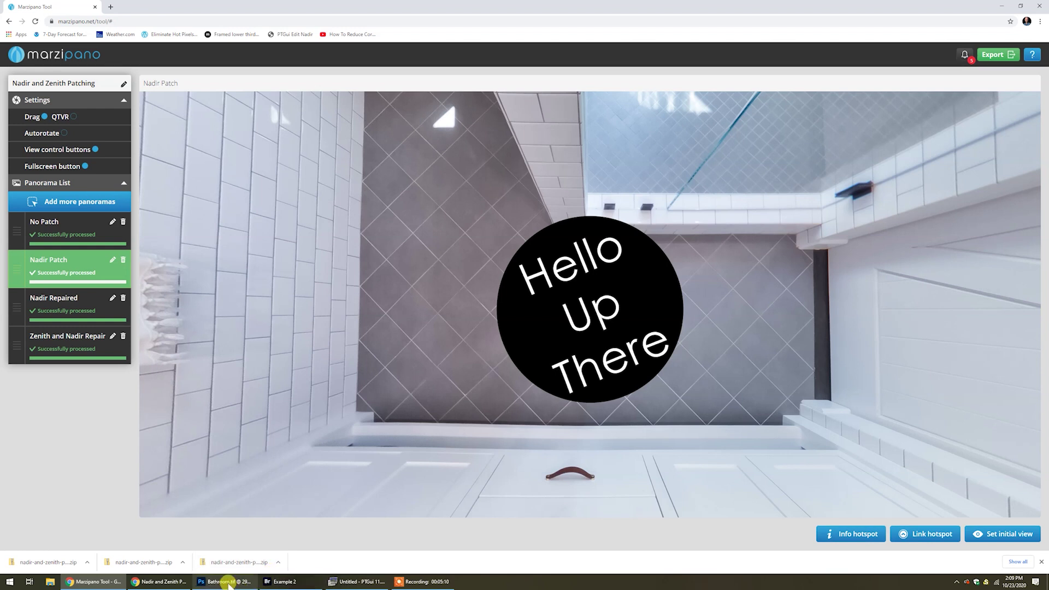
pyautogui.click(228, 584)
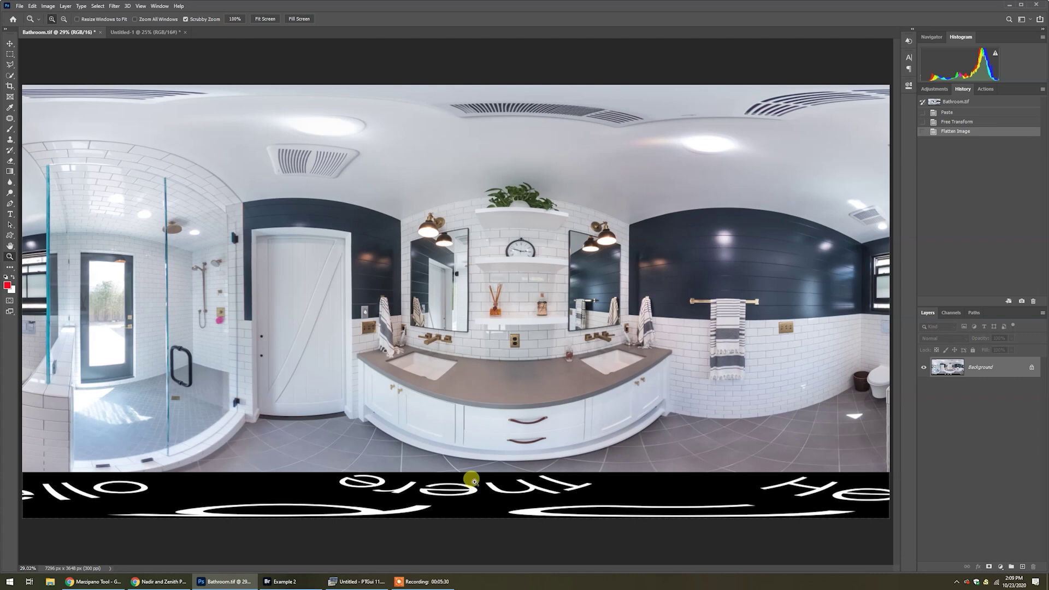
# Step: Bring Adobe Bridge forward and preview the original Bathroom.tif in Example 2
pyautogui.moveTo(294, 584)
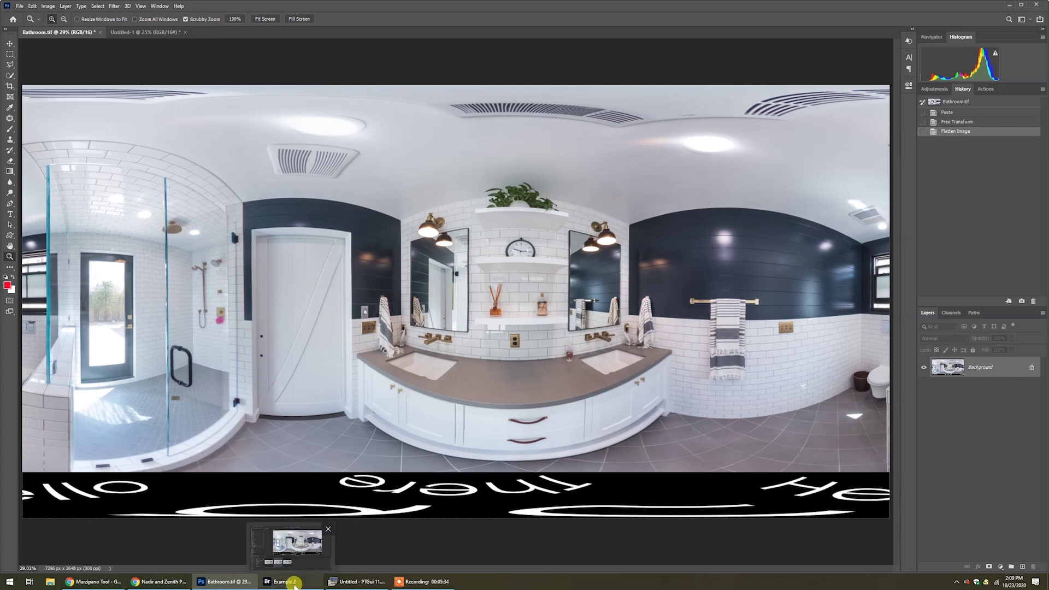
pyautogui.click(294, 584)
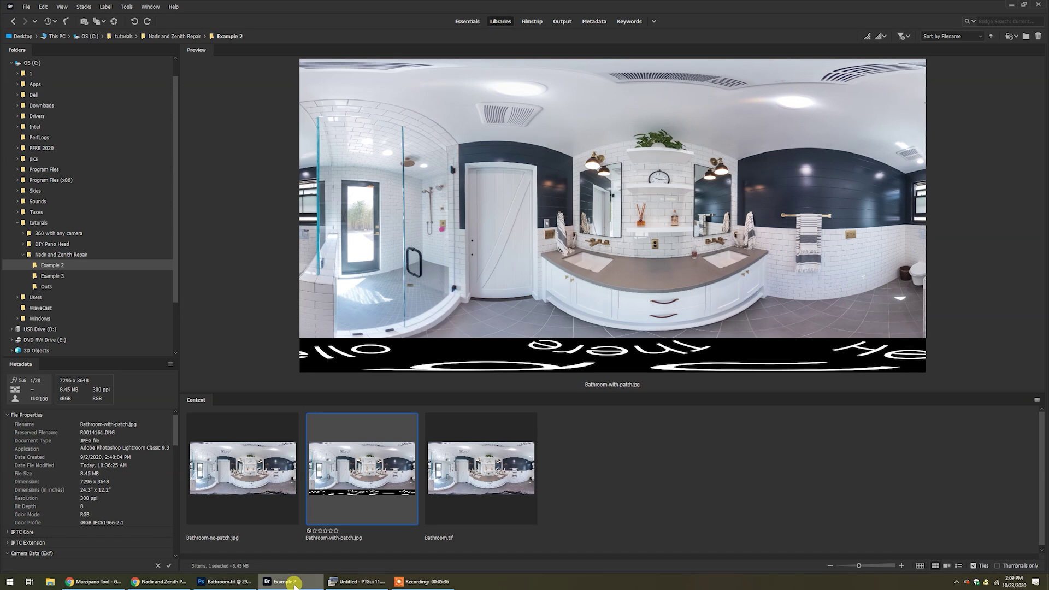
pyautogui.click(489, 477)
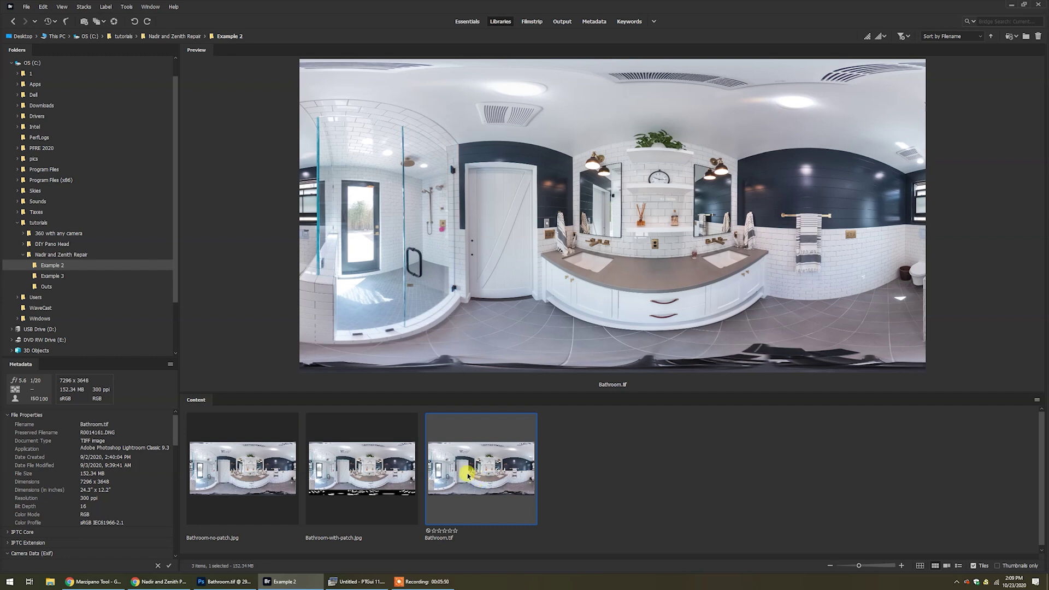
# Step: Open PTGui's Convert to cube faces dialog and drag Bathroom.tif from Bridge into it
pyautogui.click(357, 583)
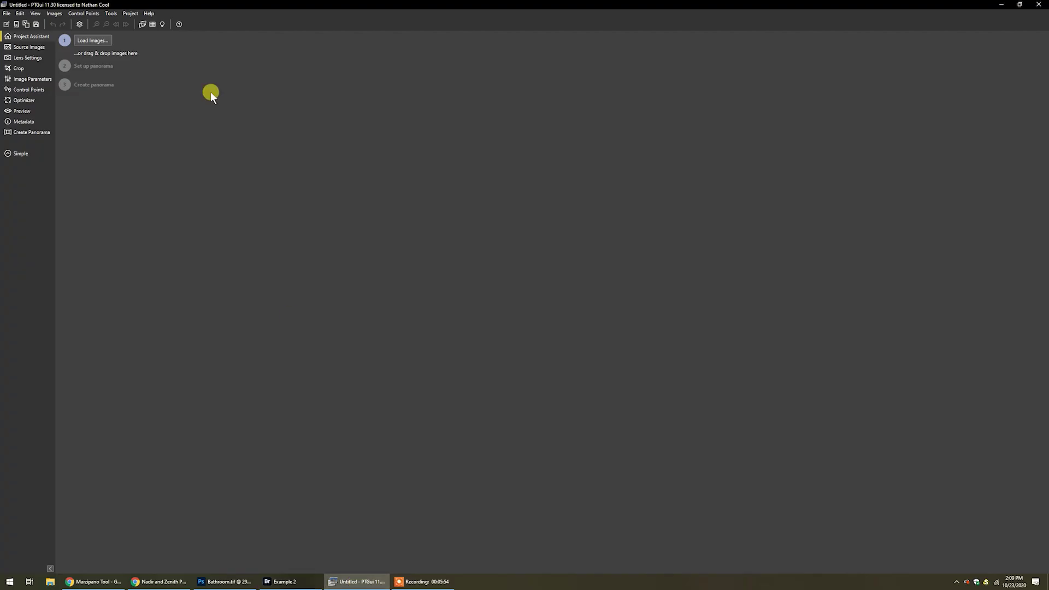
pyautogui.click(110, 14)
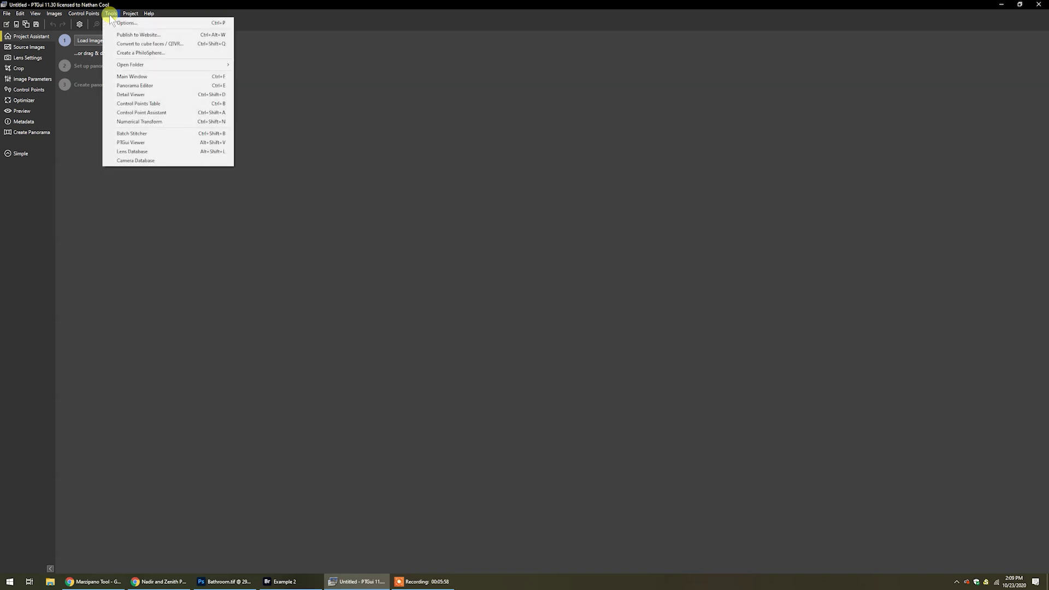
pyautogui.click(169, 46)
pyautogui.moveTo(324, 115); pyautogui.dragTo(205, 100)
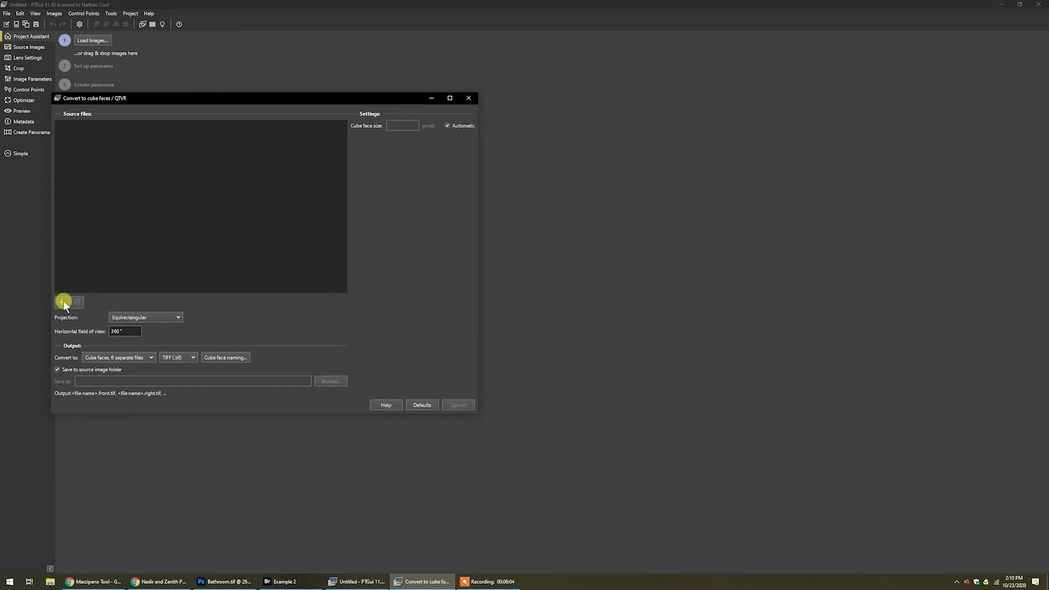
pyautogui.click(282, 582)
pyautogui.doubleClick(592, 7)
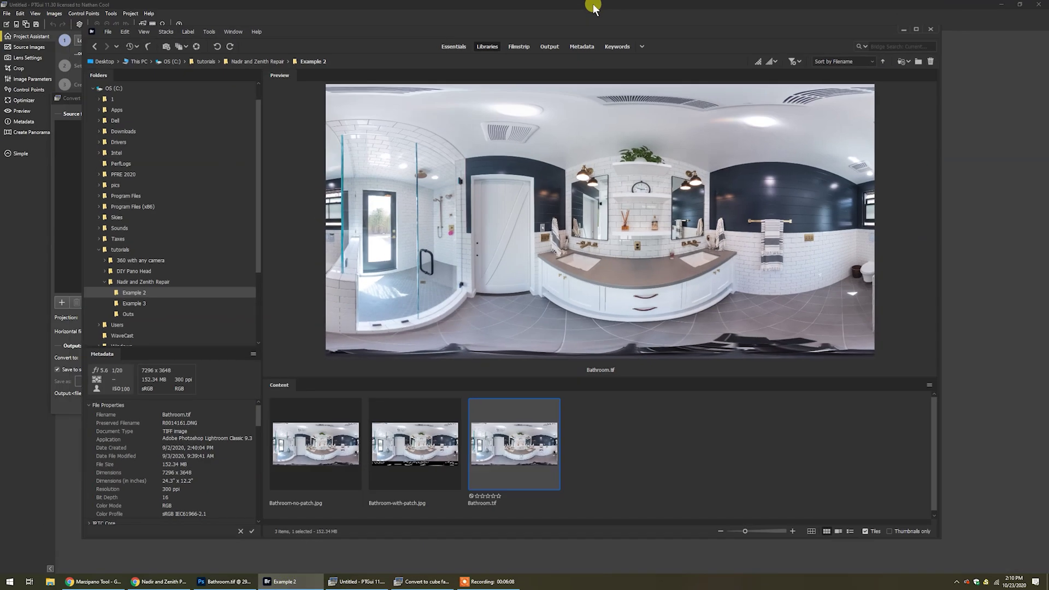
pyautogui.moveTo(390, 41); pyautogui.dragTo(551, 53)
pyautogui.moveTo(678, 477); pyautogui.dragTo(171, 211)
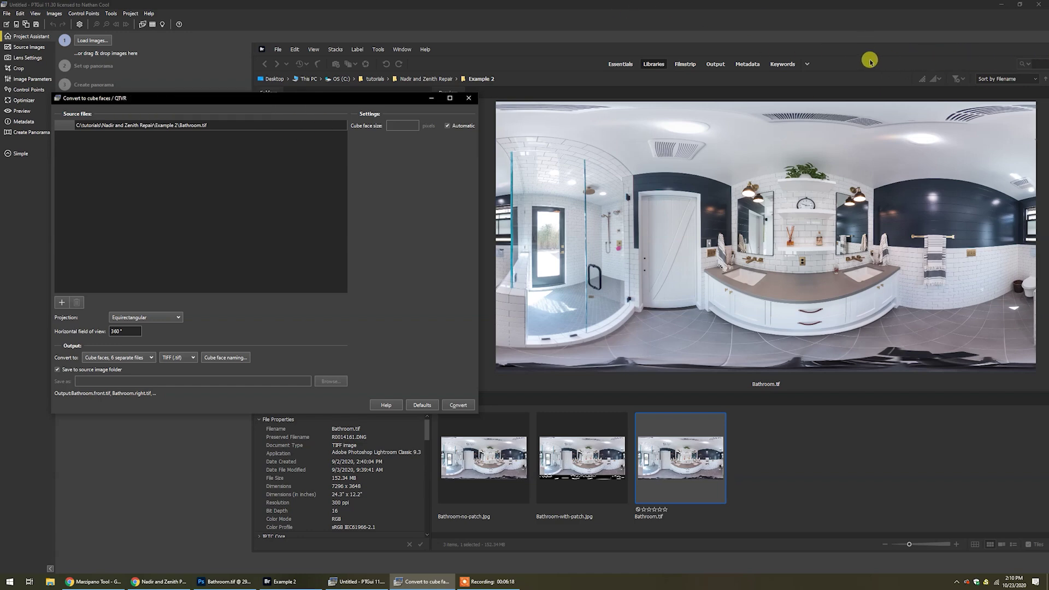
# Step: Return to the conversion dialog and uncheck Save to source folder
pyautogui.click(455, 50)
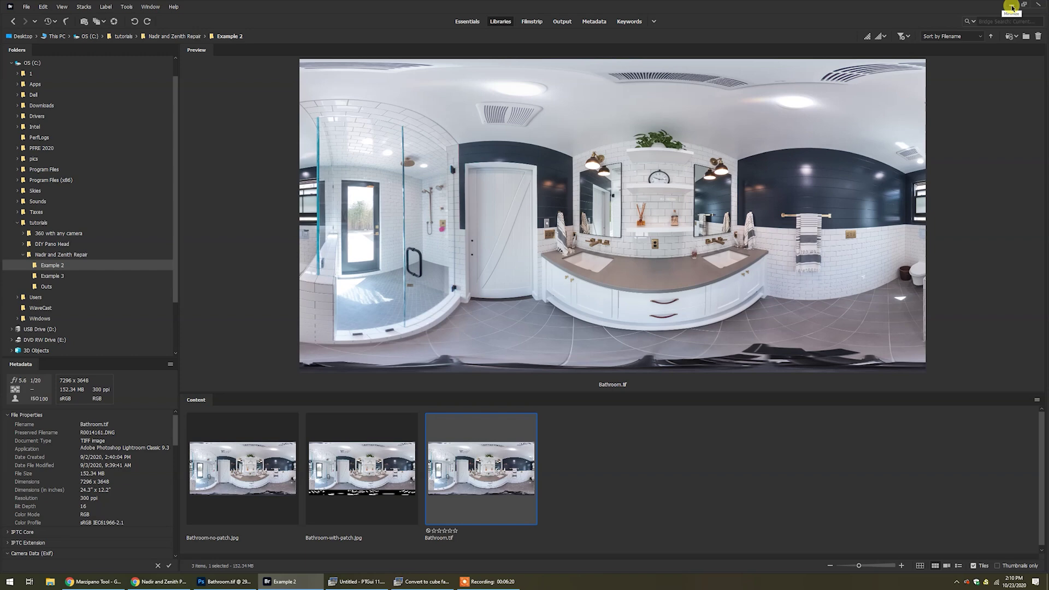
pyautogui.click(1003, 5)
pyautogui.moveTo(335, 99); pyautogui.dragTo(491, 118)
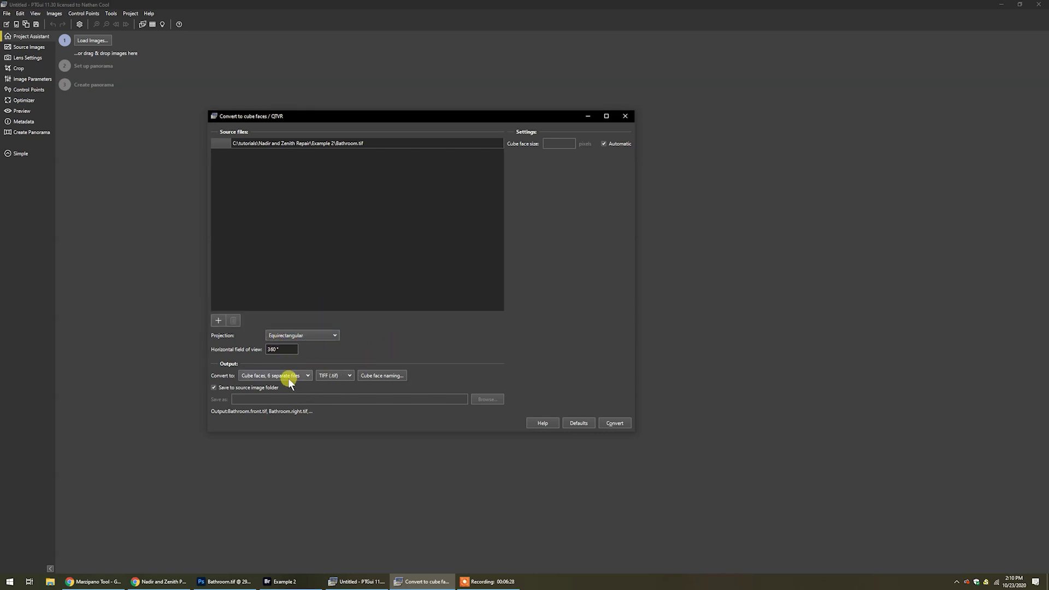
pyautogui.click(222, 389)
# Step: Set a new 'cubes' folder in Example 2 as output and convert to six TIFF cube faces
pyautogui.click(486, 399)
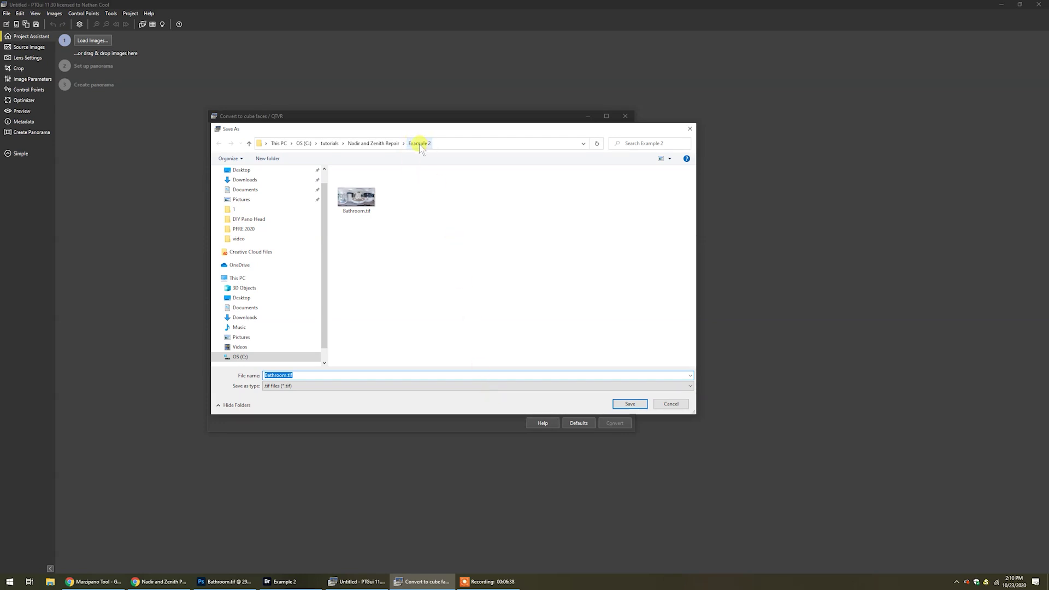
pyautogui.rightClick(405, 290)
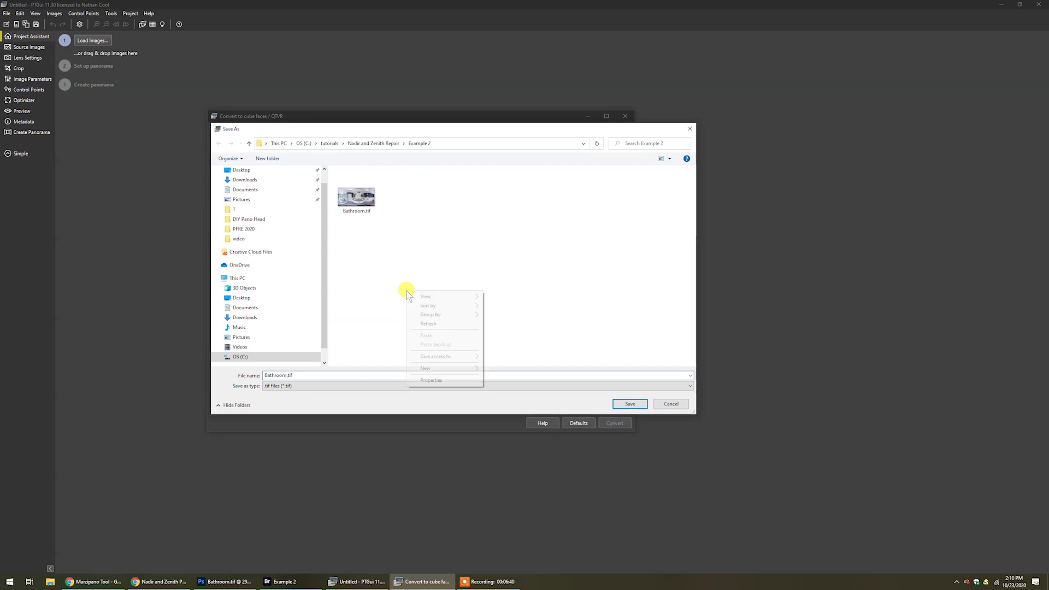
pyautogui.moveTo(446, 369)
pyautogui.click(494, 369)
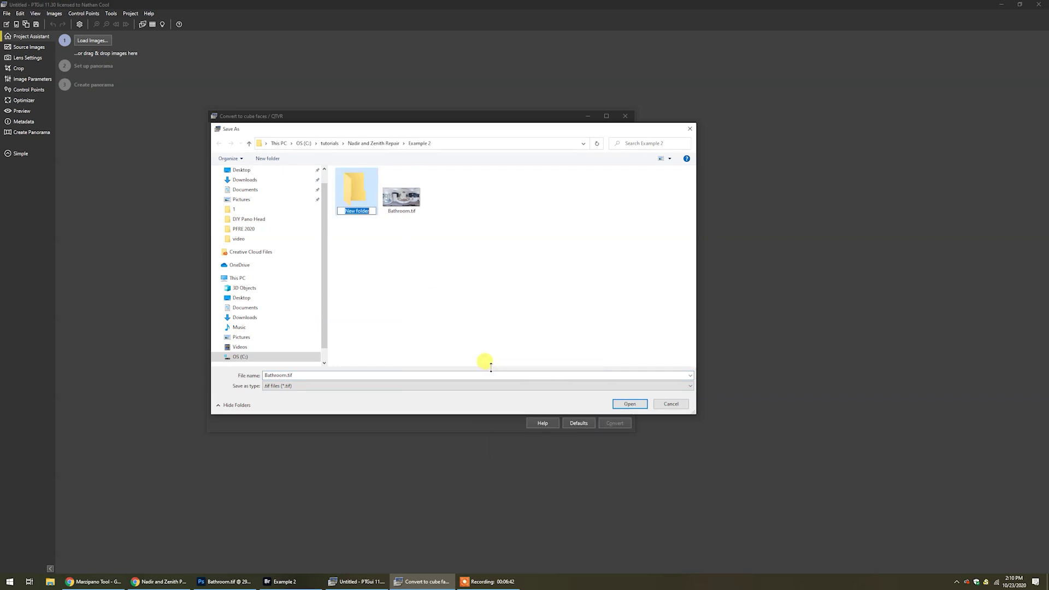
pyautogui.write('cubes')
pyautogui.press('Return')
pyautogui.doubleClick(356, 191)
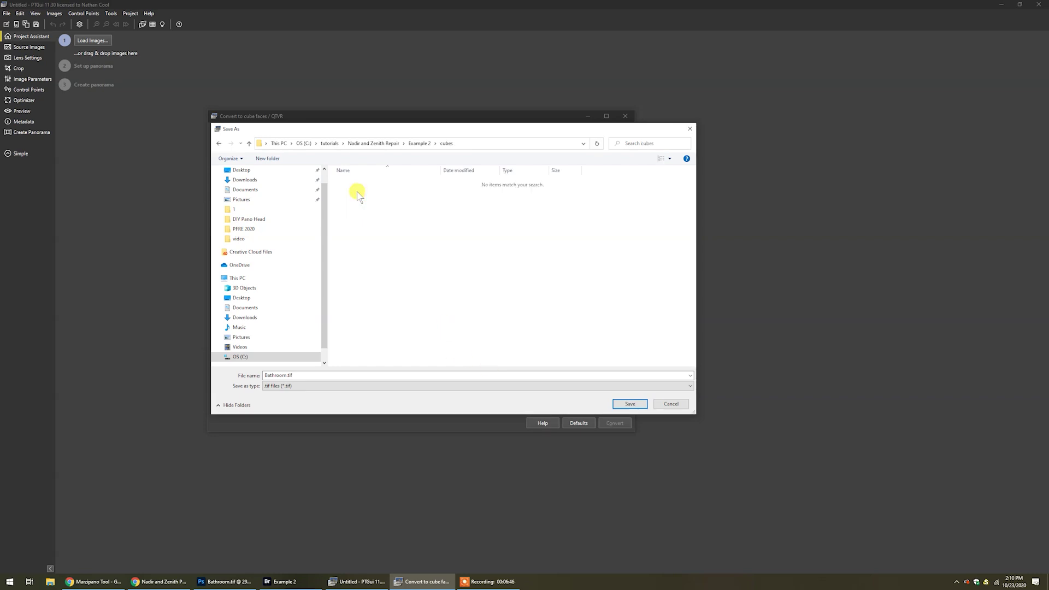
pyautogui.click(627, 405)
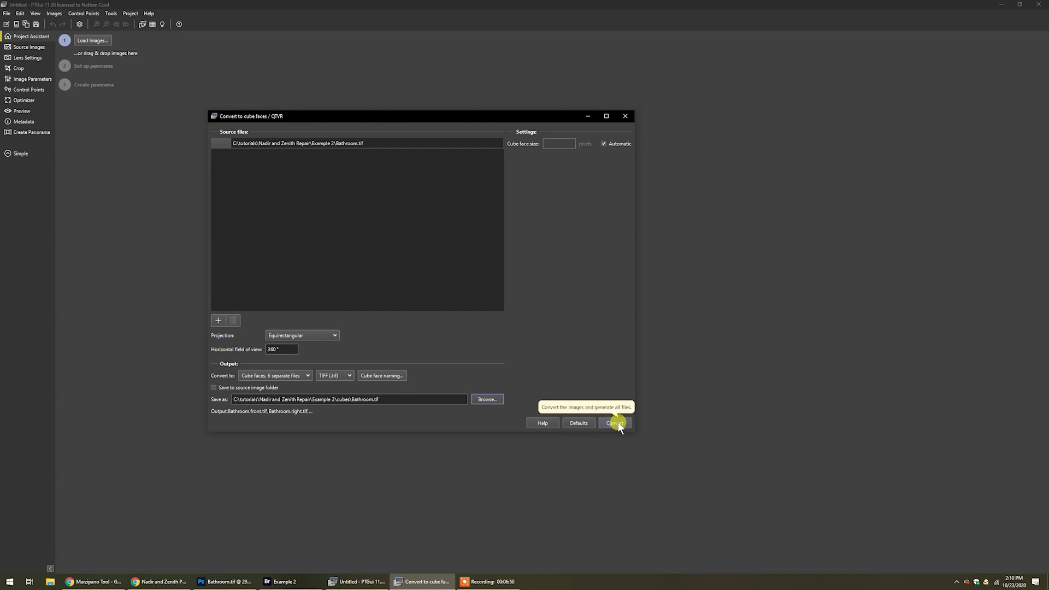
pyautogui.click(618, 423)
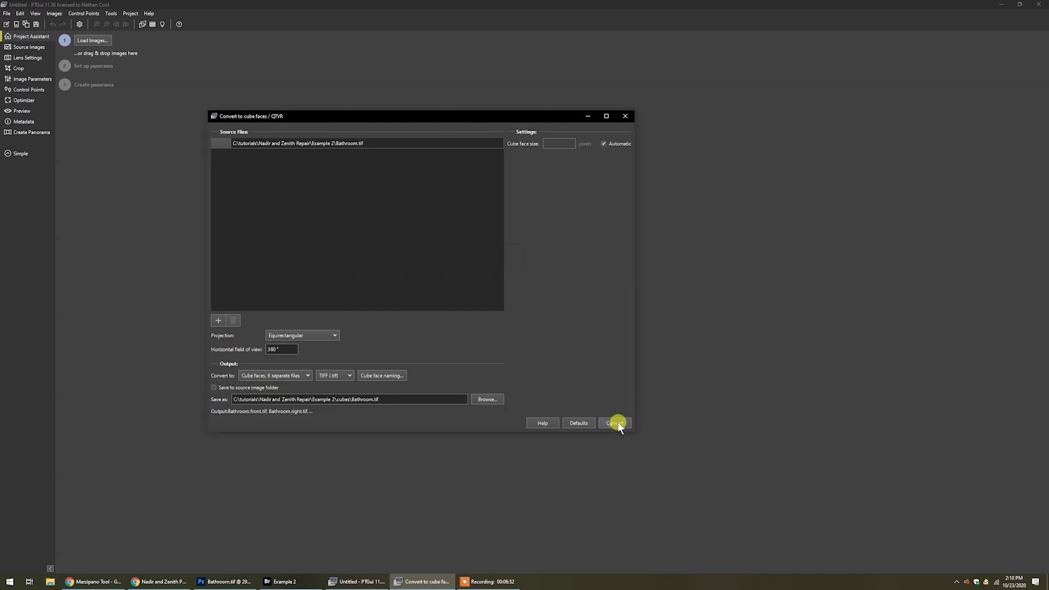
# Step: Close the conversion window and open the new cubes folder in Bridge
pyautogui.click(625, 116)
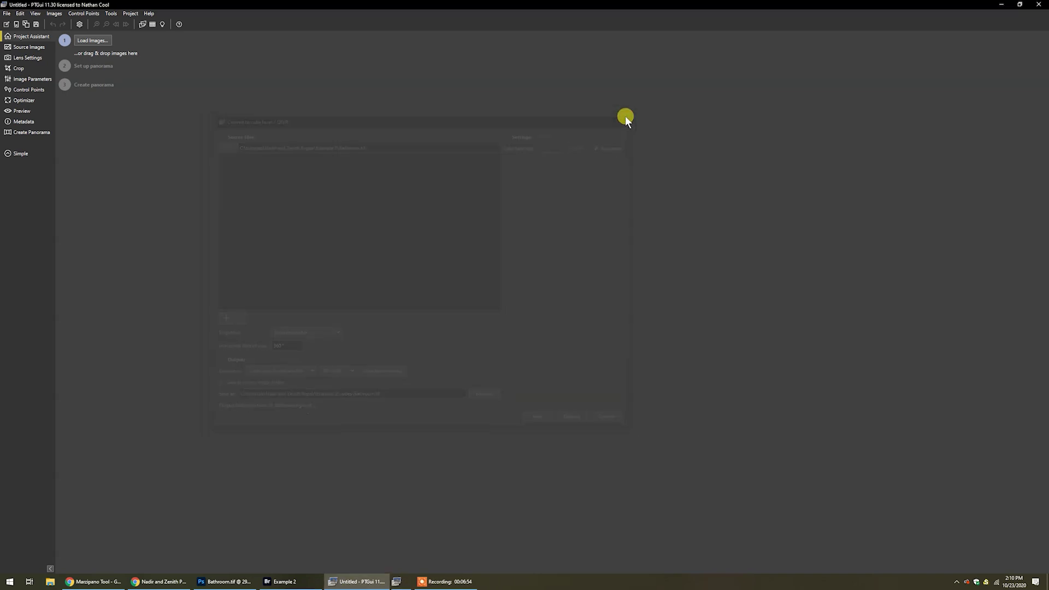
pyautogui.click(293, 583)
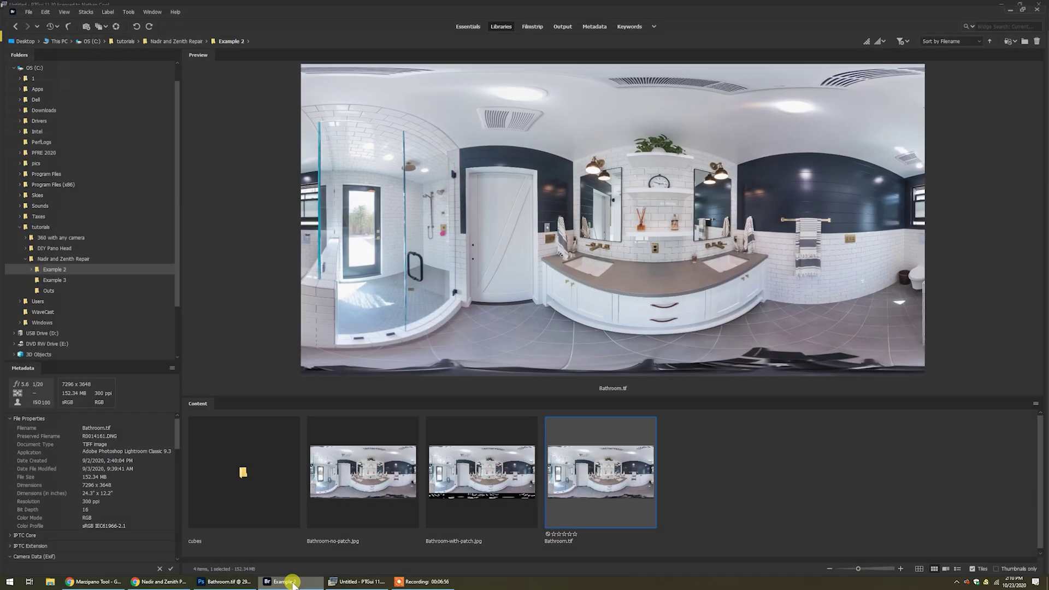
pyautogui.click(243, 472)
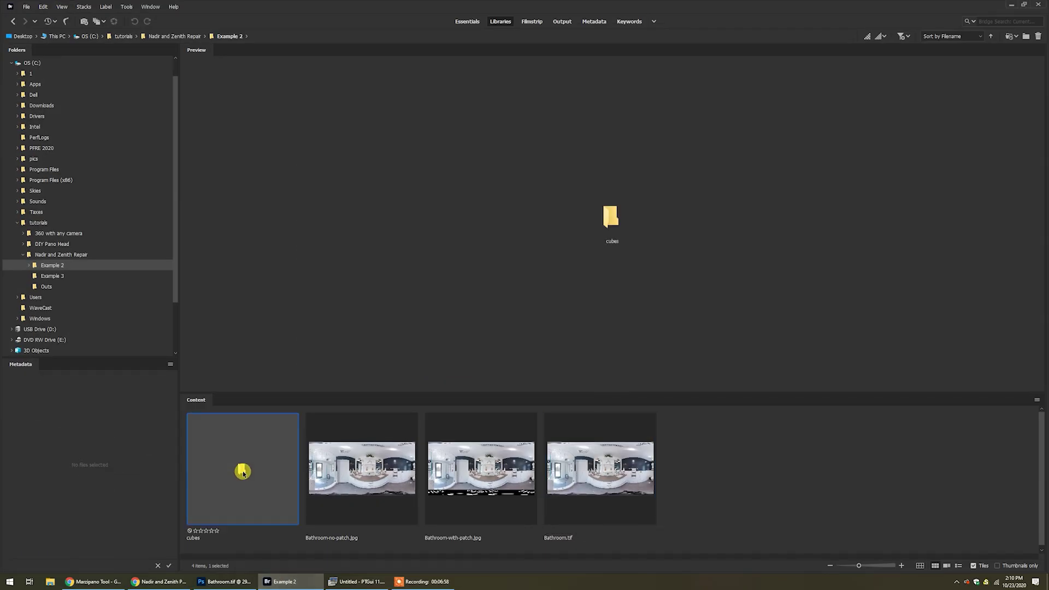
pyautogui.doubleClick(243, 473)
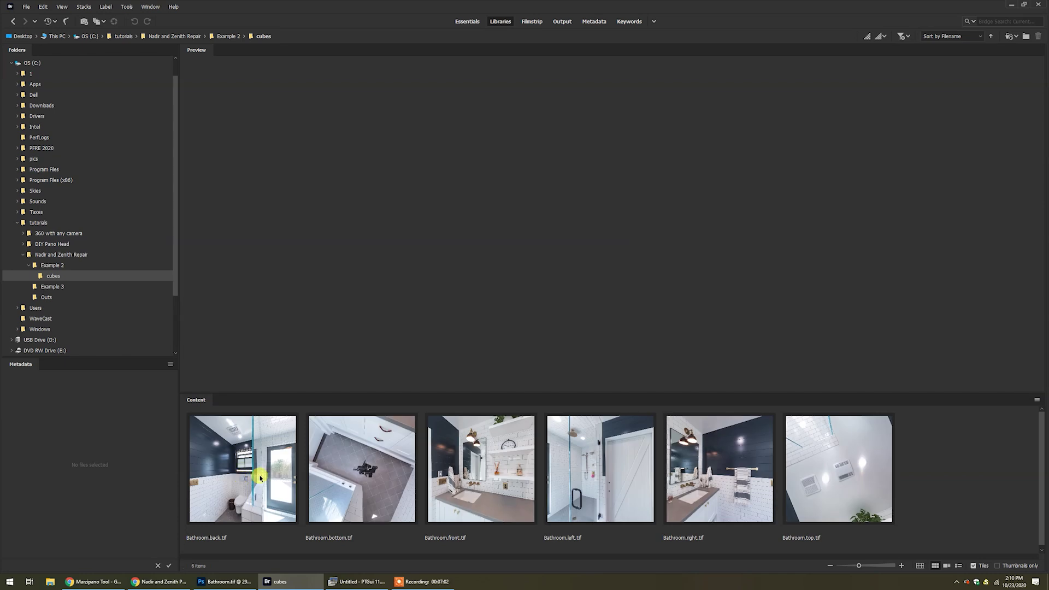
# Step: Preview the back, bottom, front, left, right and top faces, then open Bathroom.bottom.tif in Photoshop
pyautogui.click(260, 478)
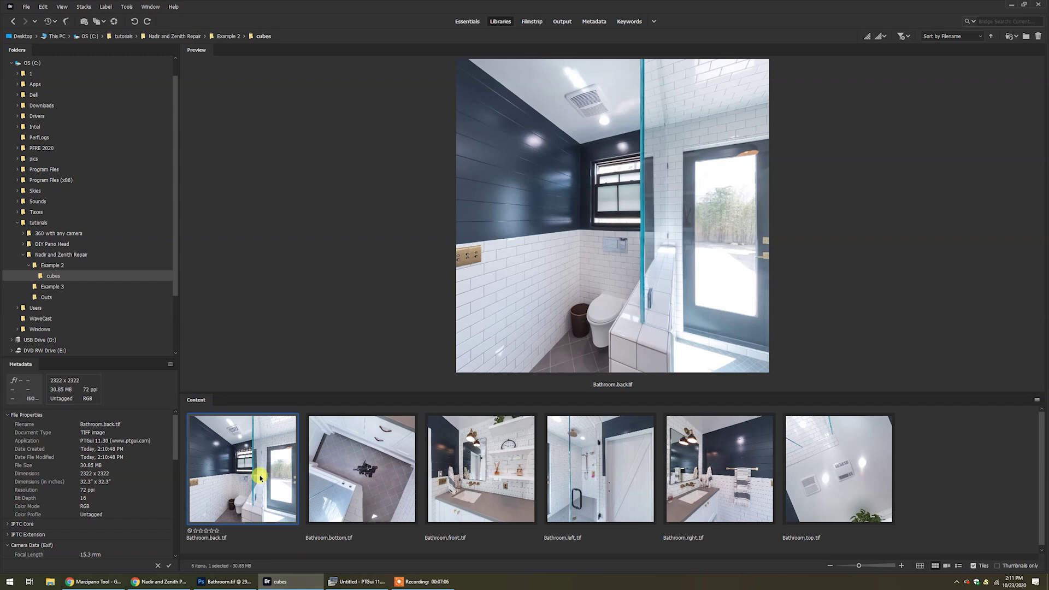
pyautogui.click(376, 481)
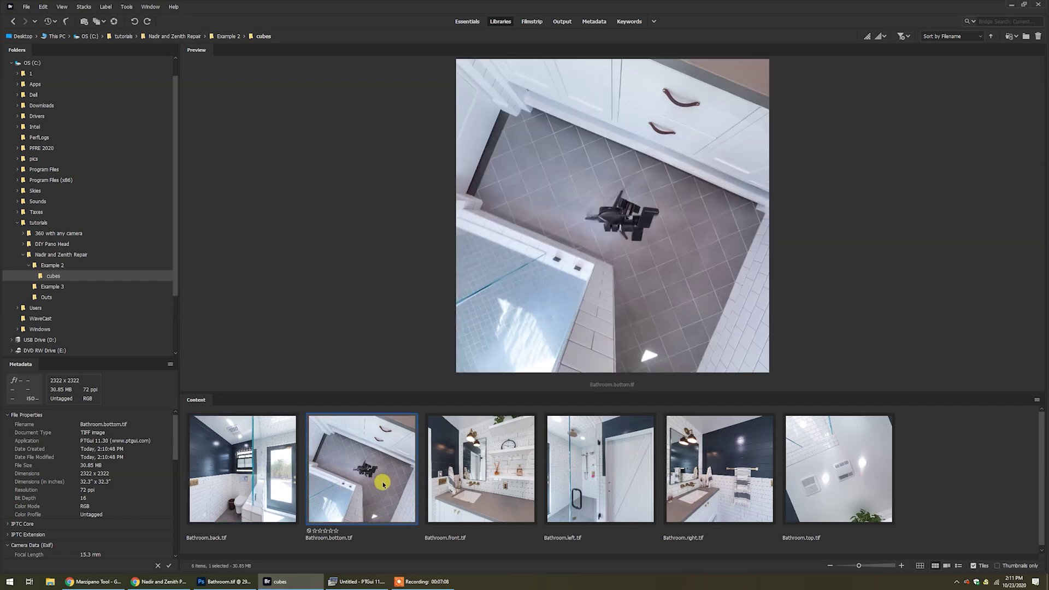
pyautogui.click(473, 481)
pyautogui.click(599, 476)
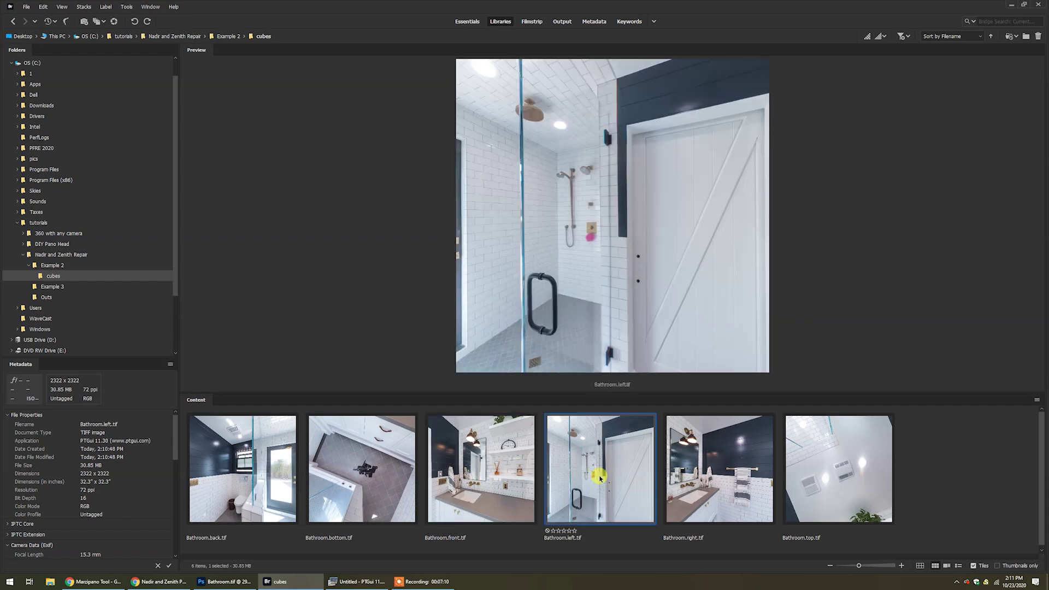
pyautogui.click(705, 476)
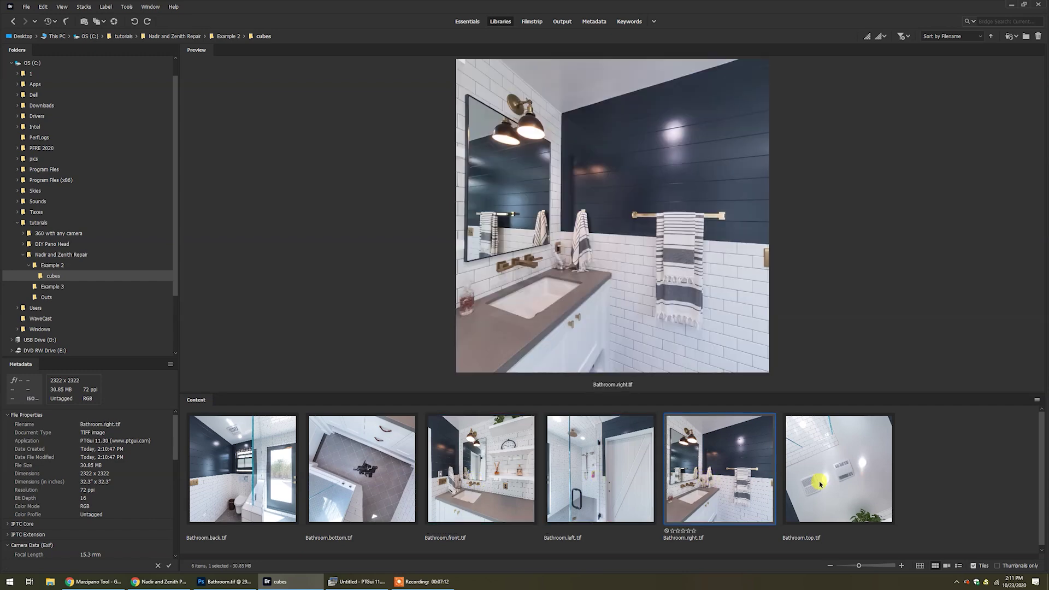
pyautogui.click(829, 485)
pyautogui.click(387, 487)
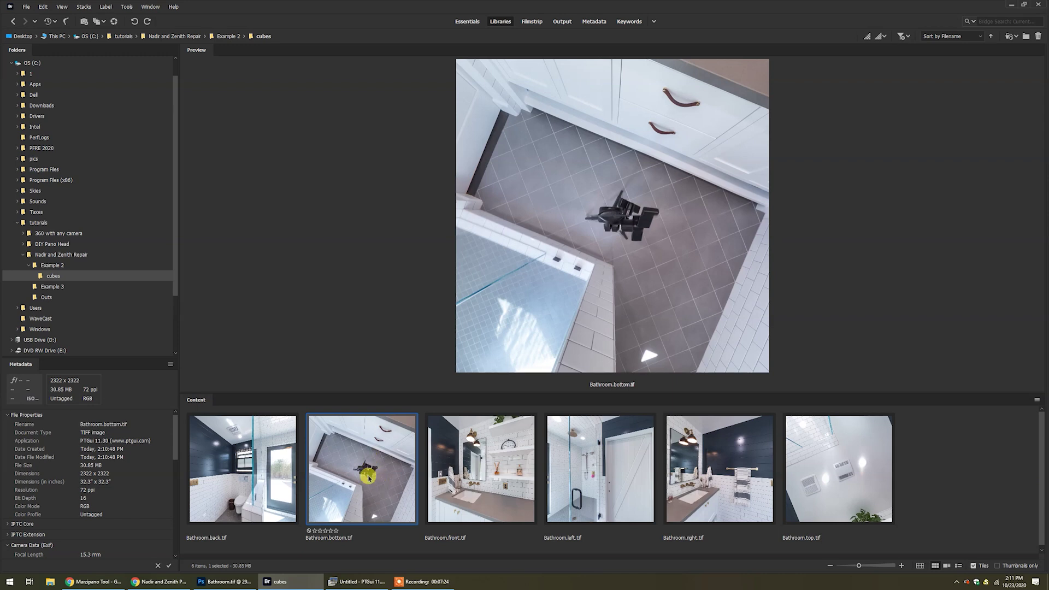
pyautogui.doubleClick(368, 478)
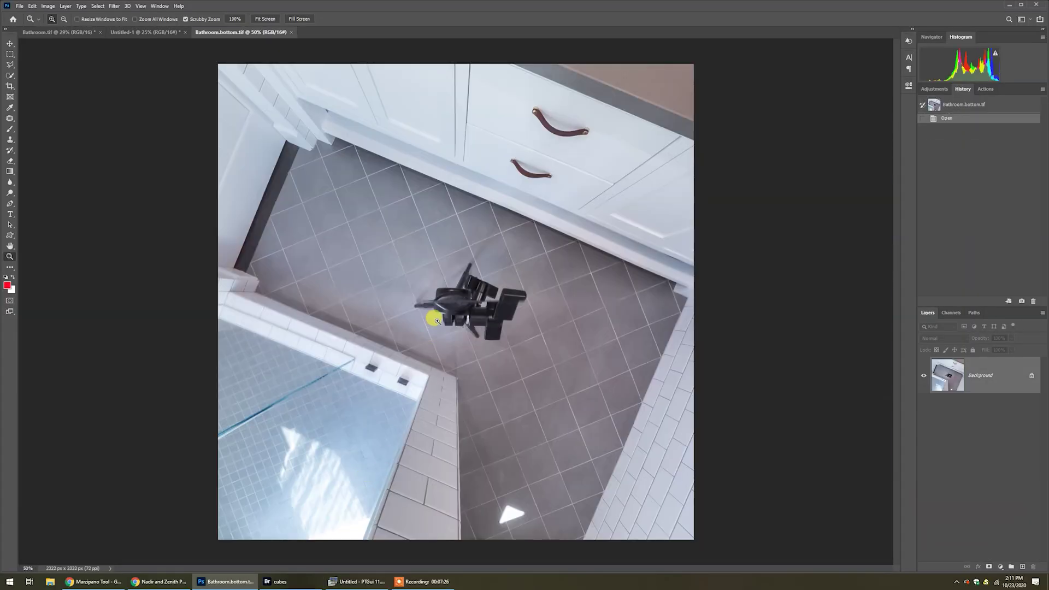
# Step: Zoom in and use the Patch tool to cover the tripod with nearby clean floor tiles
pyautogui.click(457, 289)
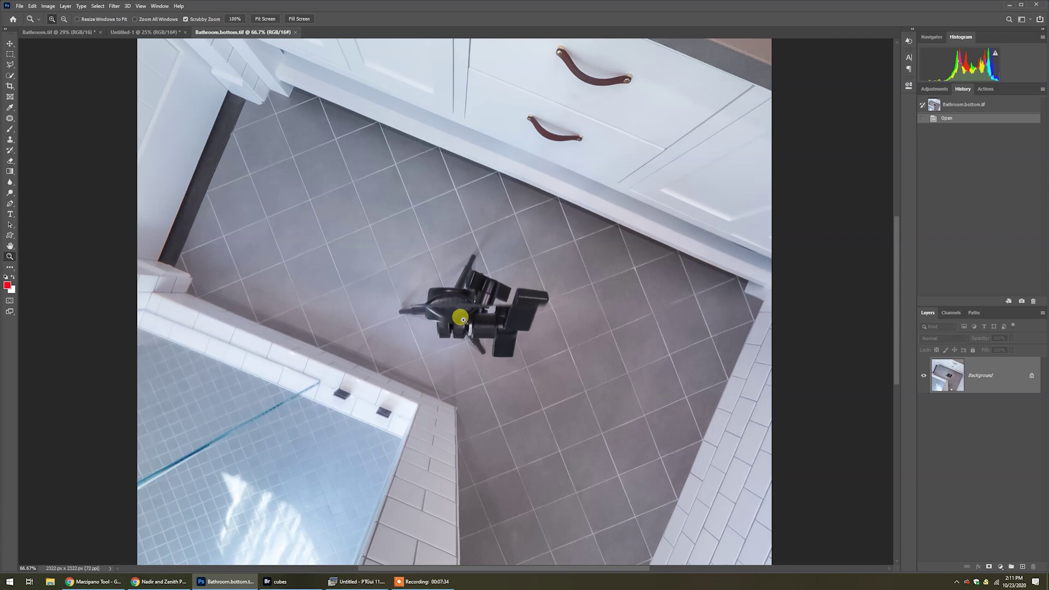
pyautogui.press('j')
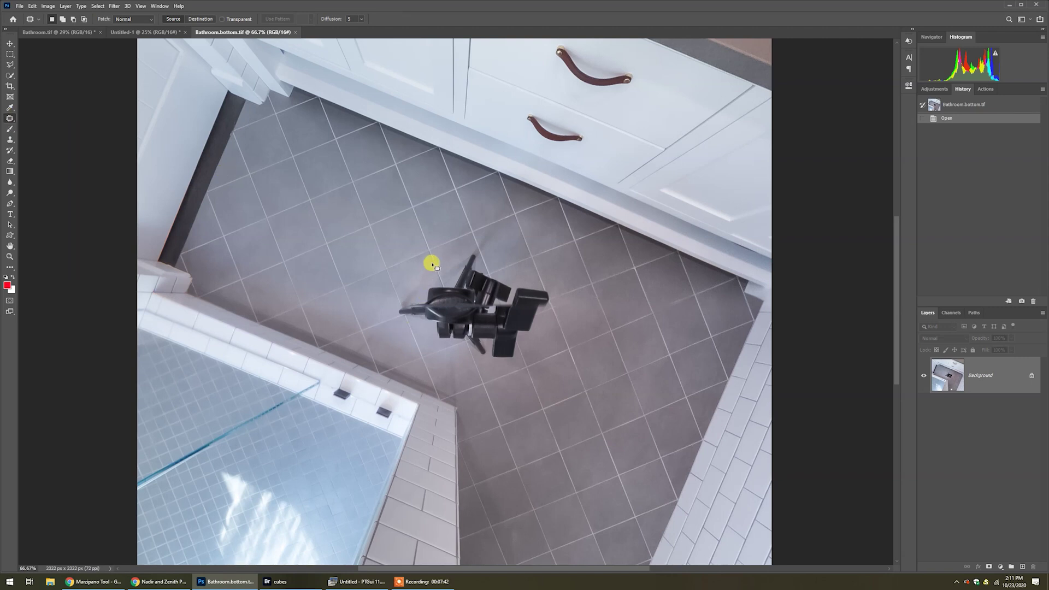
pyautogui.moveTo(465, 252)
pyautogui.mouseDown()
pyautogui.moveTo(443, 281)
pyautogui.moveTo(395, 297)
pyautogui.moveTo(387, 317)
pyautogui.moveTo(503, 371)
pyautogui.moveTo(541, 346)
pyautogui.moveTo(563, 296)
pyautogui.moveTo(529, 257)
pyautogui.moveTo(468, 241)
pyautogui.mouseUp()
pyautogui.moveTo(497, 300); pyautogui.dragTo(354, 232)
pyautogui.moveTo(500, 319); pyautogui.dragTo(595, 434)
# Step: Deselect, zoom to 100% on the patched floor, and clone clean tiles over the patch seam
pyautogui.hotkey('ctrl', 'd')
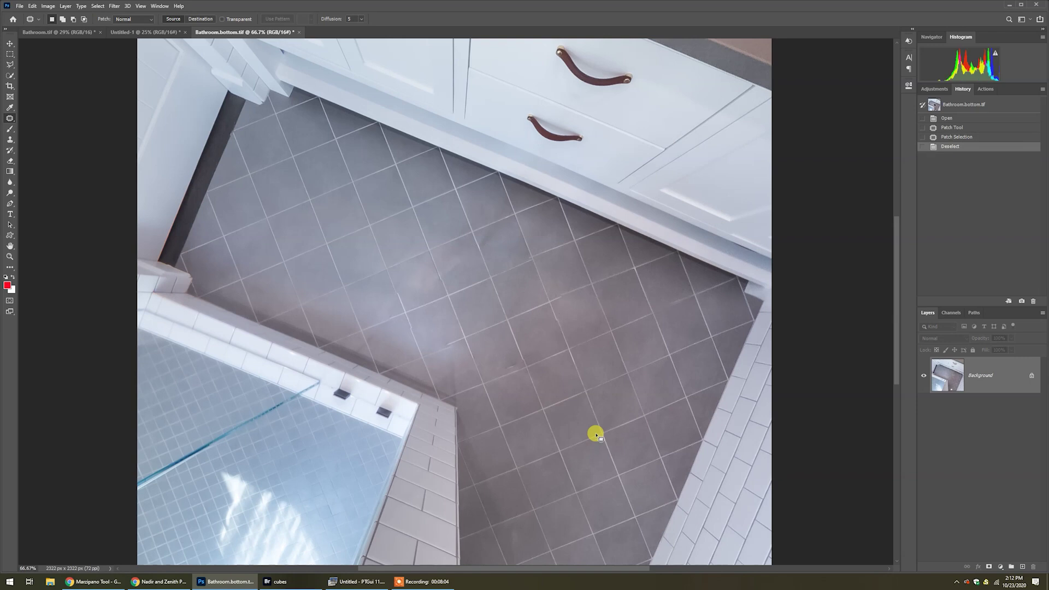
pyautogui.press('z')
pyautogui.click(512, 321)
pyautogui.click(514, 322)
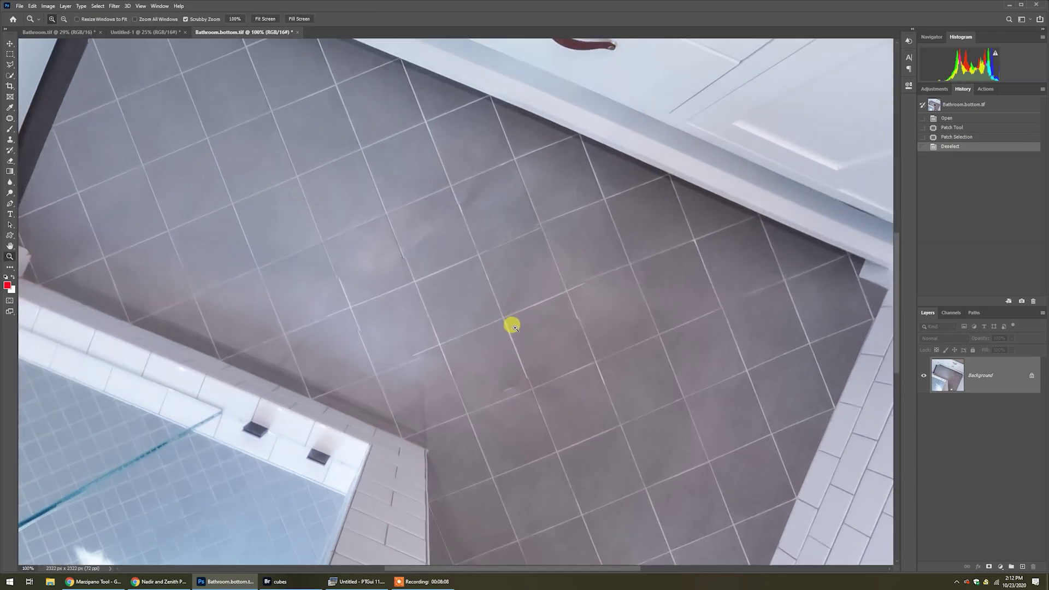
pyautogui.press('s')
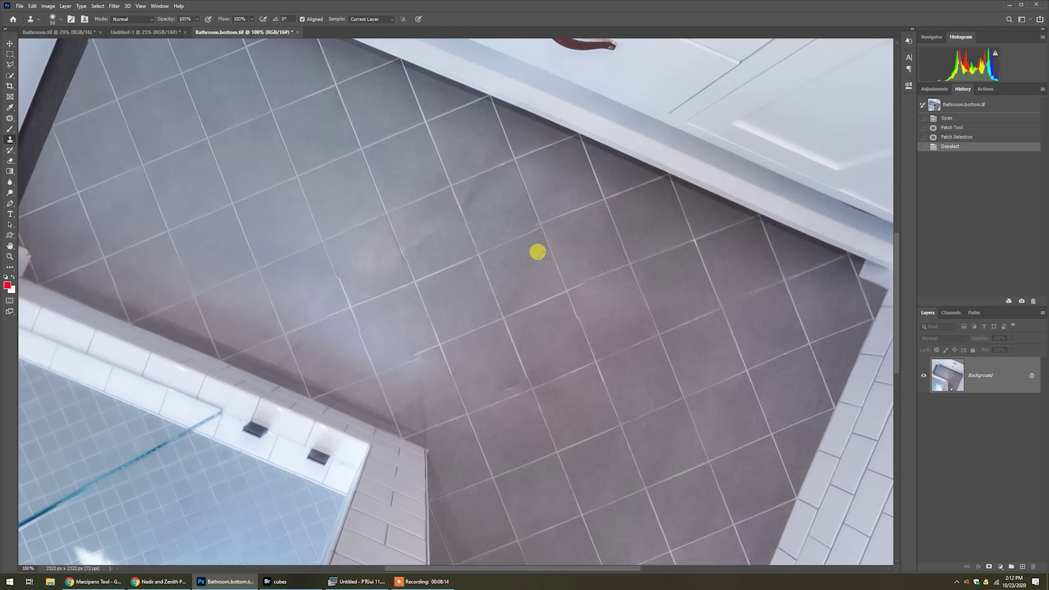
pyautogui.keyDown('alt'); pyautogui.click(558, 216); pyautogui.keyUp('alt')
pyautogui.moveTo(504, 216); pyautogui.dragTo(522, 216)
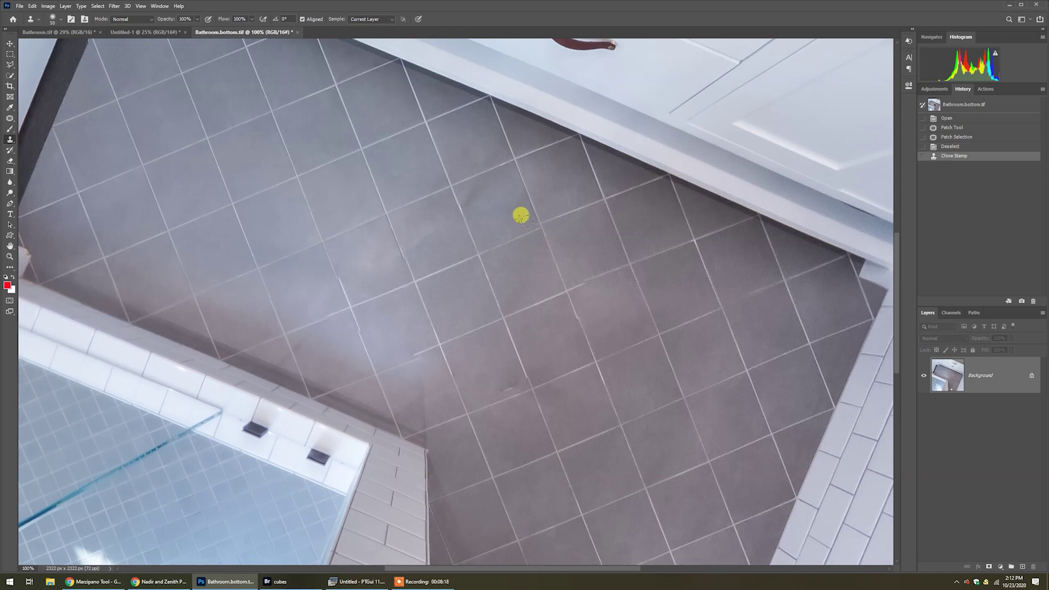
pyautogui.click(521, 215)
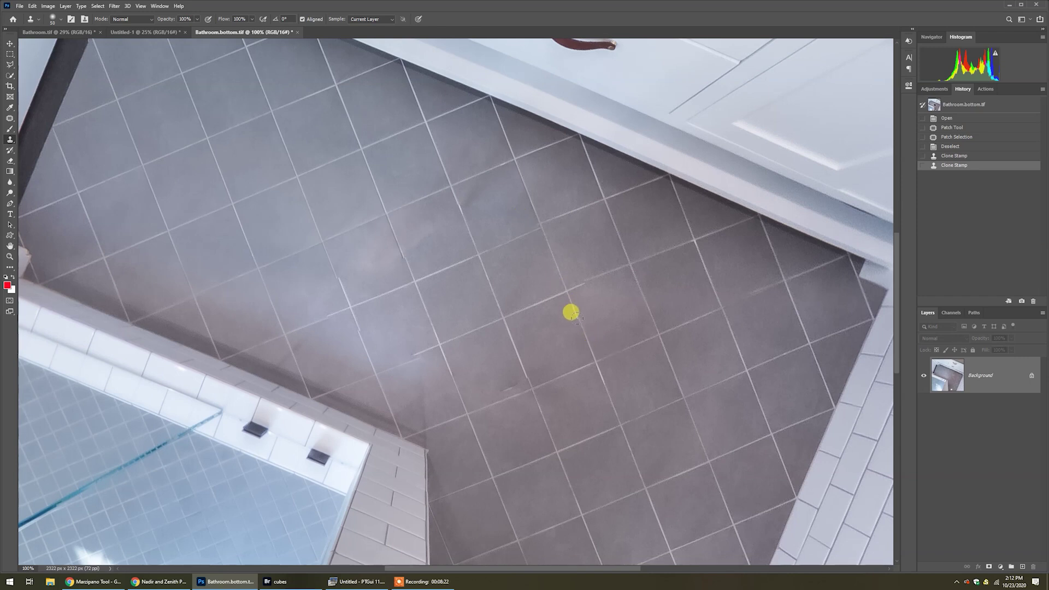
# Step: Clone clean tile texture over the remaining floor blotches, then fit the face in view
pyautogui.click(576, 331)
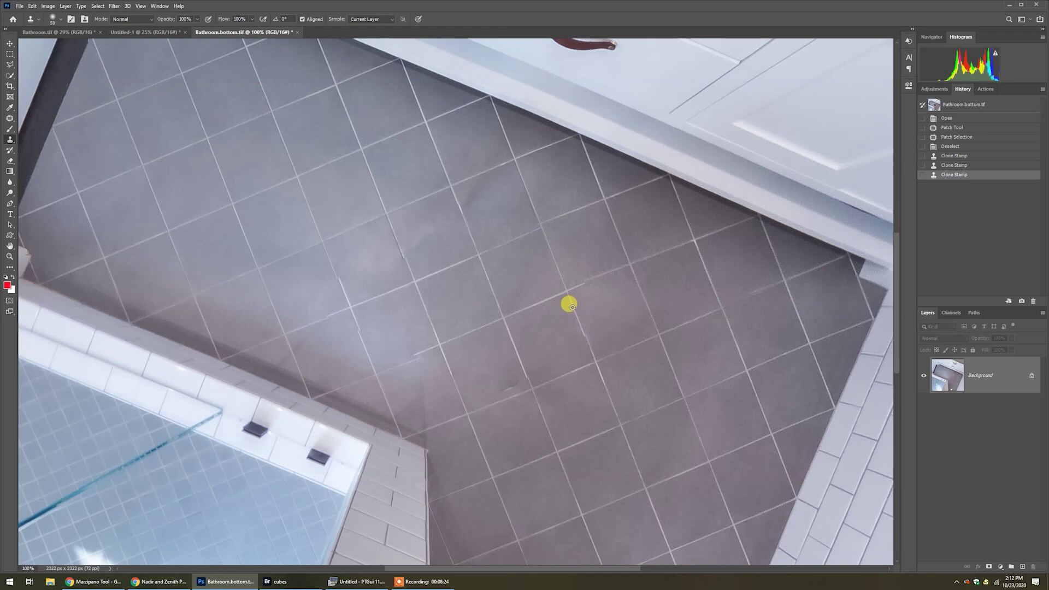
pyautogui.moveTo(576, 335); pyautogui.dragTo(580, 345)
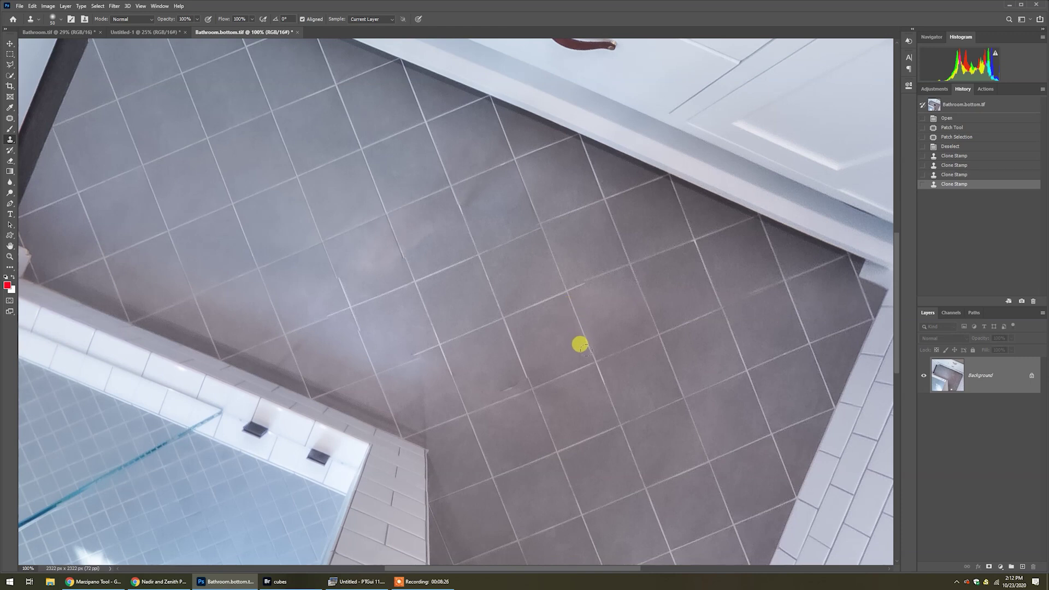
pyautogui.click(580, 345)
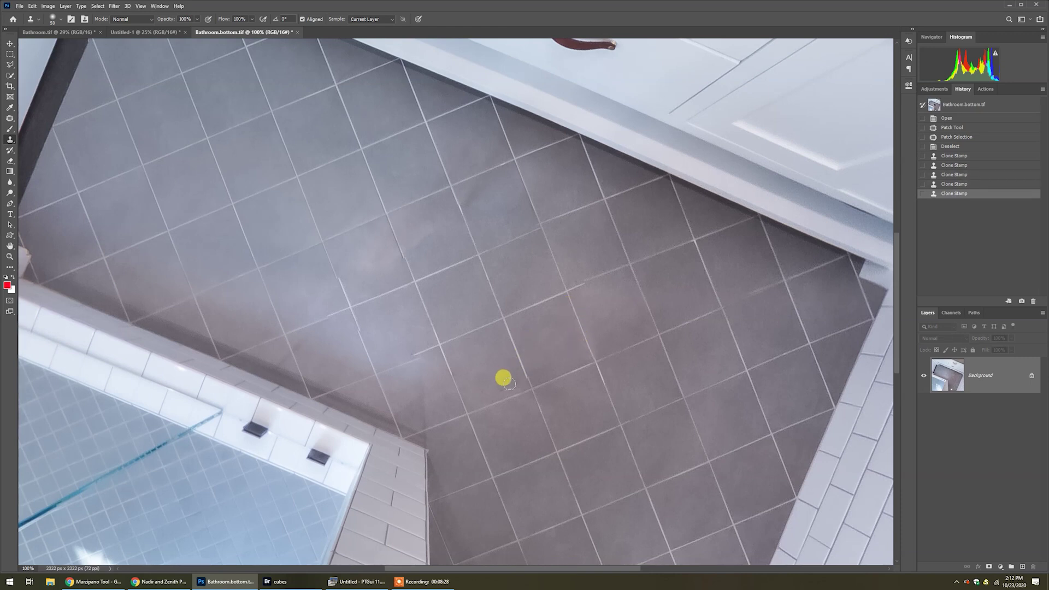
pyautogui.click(494, 377)
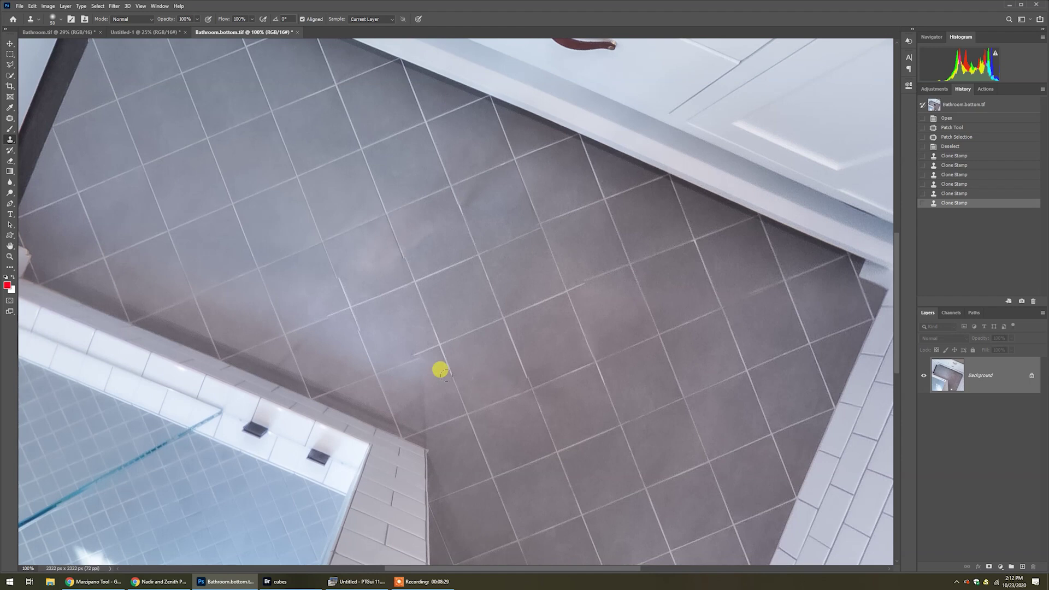
pyautogui.keyDown('alt'); pyautogui.click(495, 322); pyautogui.keyUp('alt')
pyautogui.moveTo(417, 344); pyautogui.dragTo(375, 363)
pyautogui.click(377, 361)
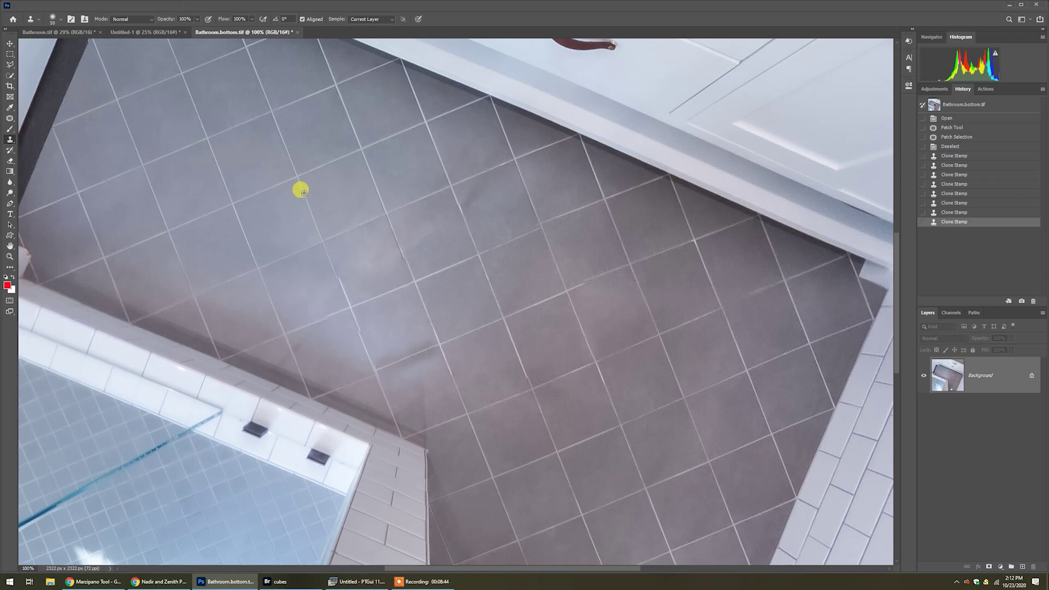
pyautogui.click(335, 291)
pyautogui.click(335, 295)
pyautogui.click(336, 292)
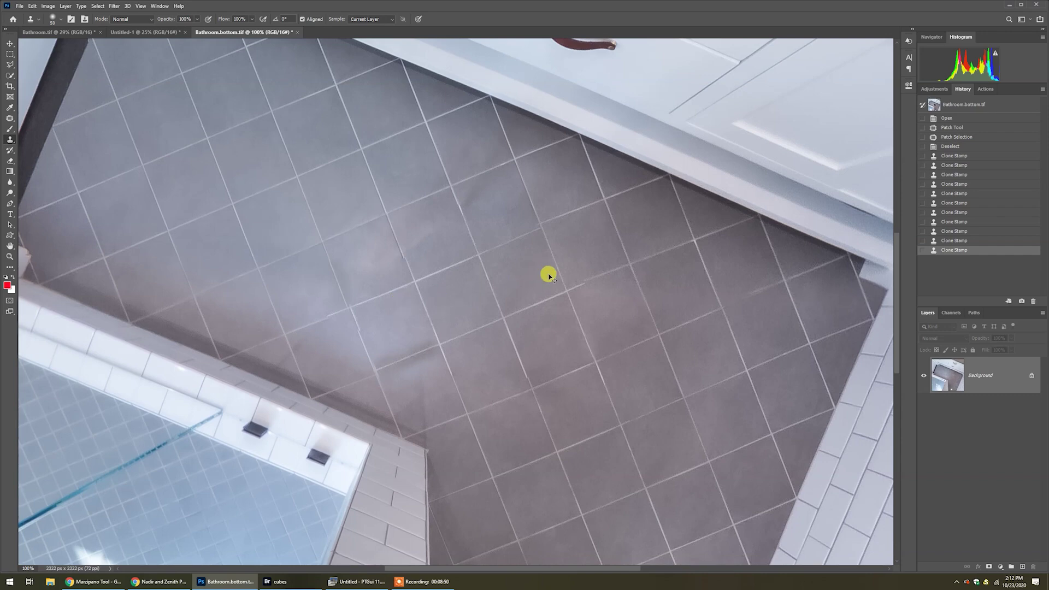
pyautogui.hotkey('ctrl', '0')
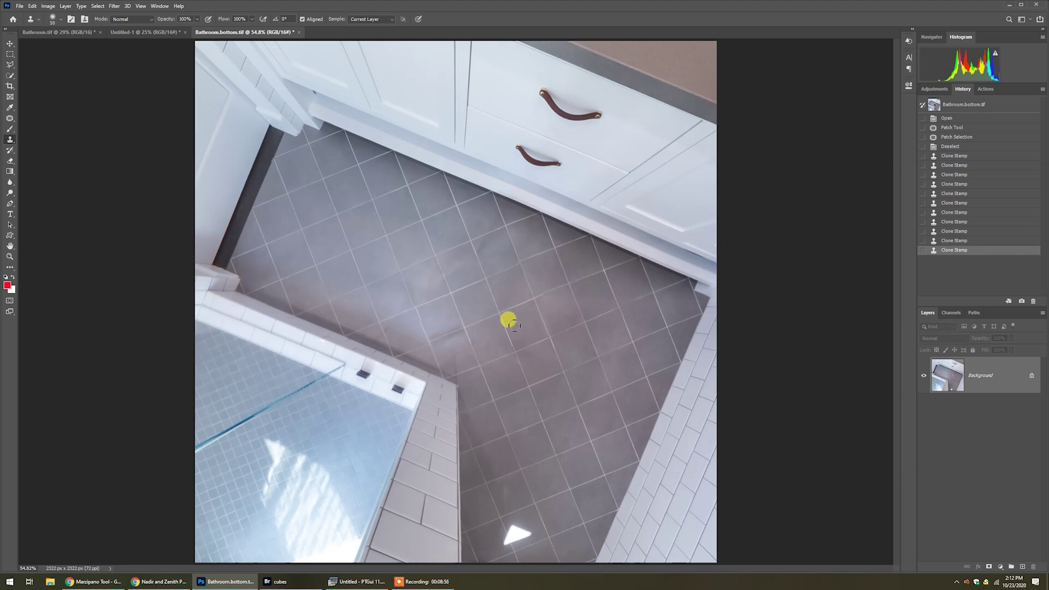
# Step: Save Bathroom.bottom.tif and drag all six cube TIFFs from Bridge into PTGui's project
pyautogui.hotkey('ctrl', 's')
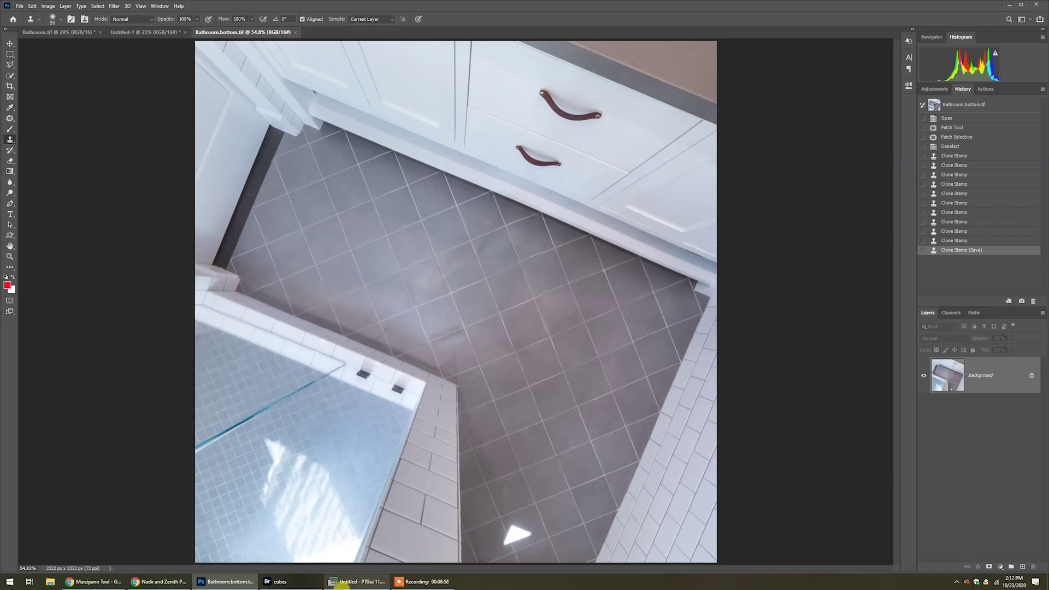
pyautogui.click(290, 582)
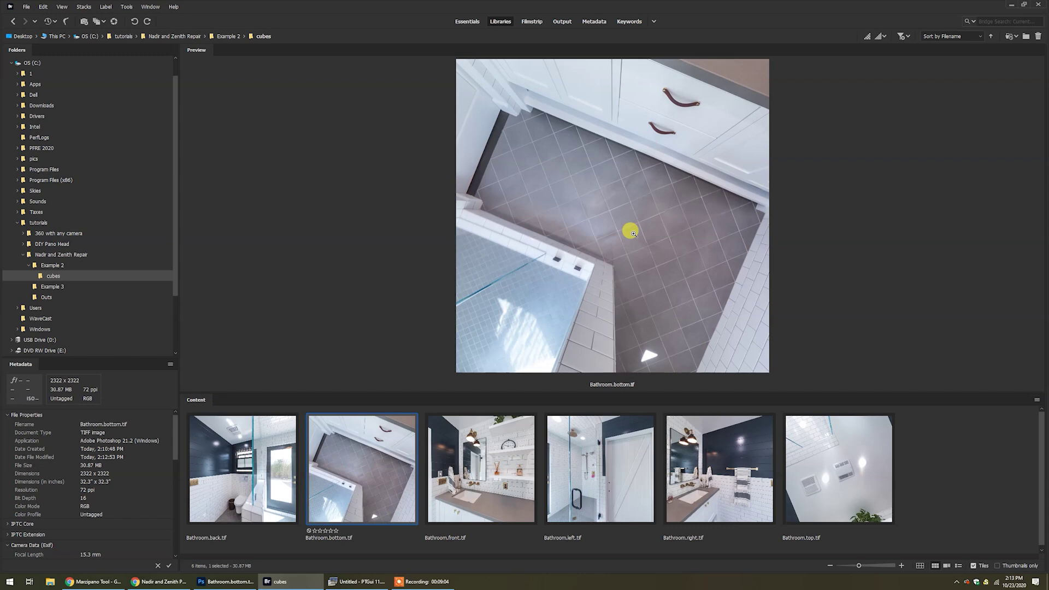
pyautogui.click(362, 582)
pyautogui.hotkey('alt', 'Tab')
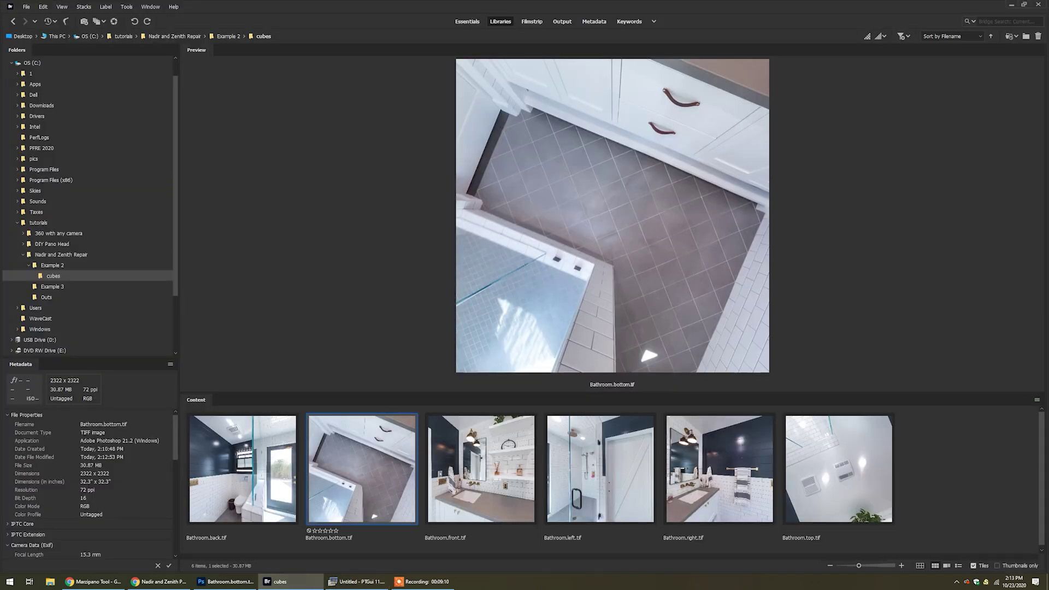
pyautogui.doubleClick(593, 6)
pyautogui.click(504, 474)
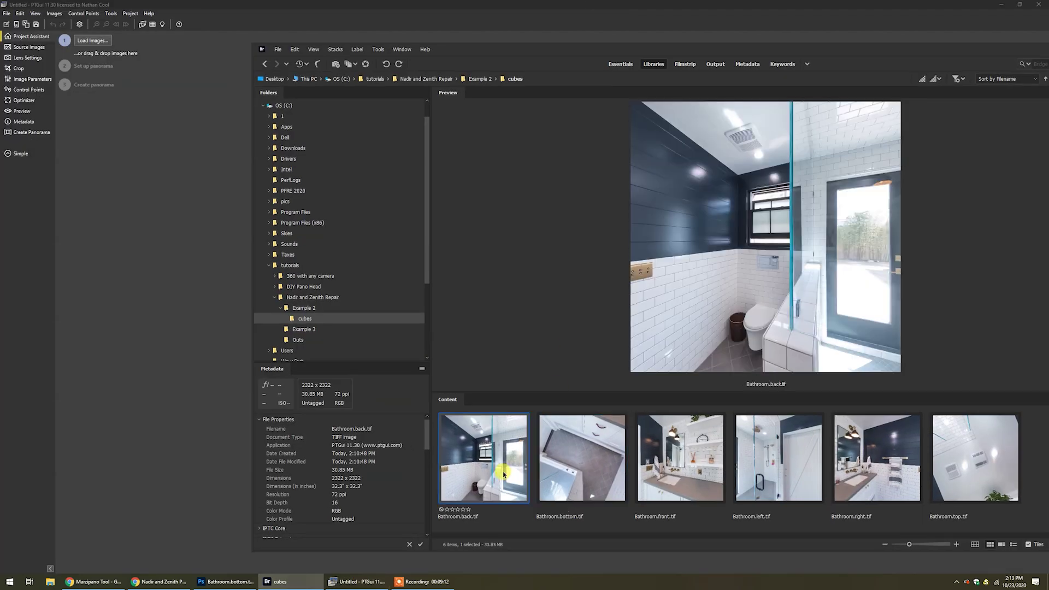
pyautogui.hotkey('ctrl', 'a')
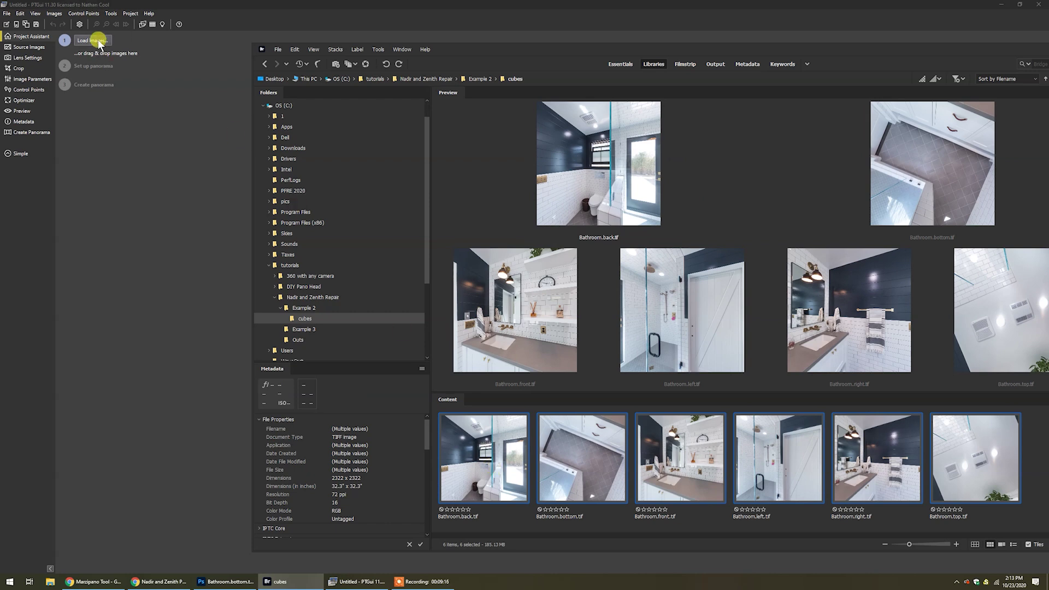
pyautogui.moveTo(489, 446); pyautogui.dragTo(188, 322)
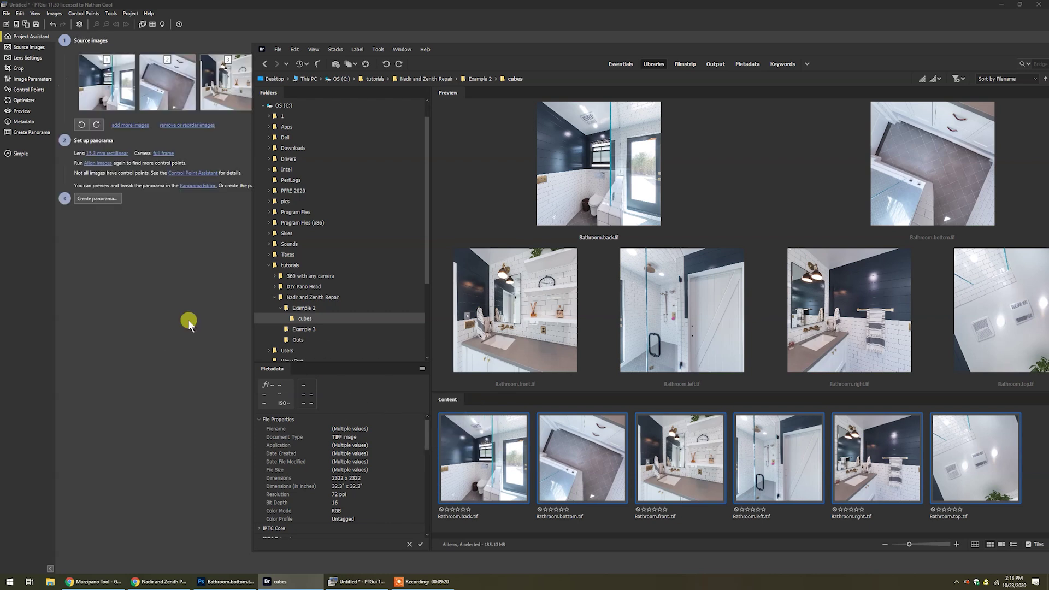
pyautogui.click(176, 283)
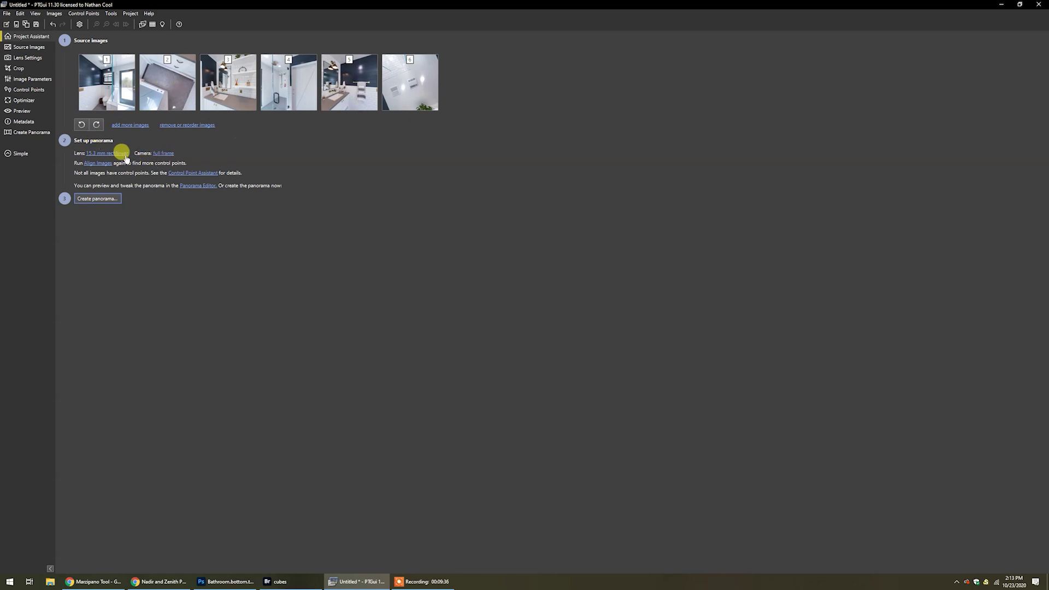
# Step: Create the panorama in PTGui, then preview Bathroom.bottom.tif and the stitched Bathroom.back Panorama.tif in Bridge
pyautogui.click(112, 200)
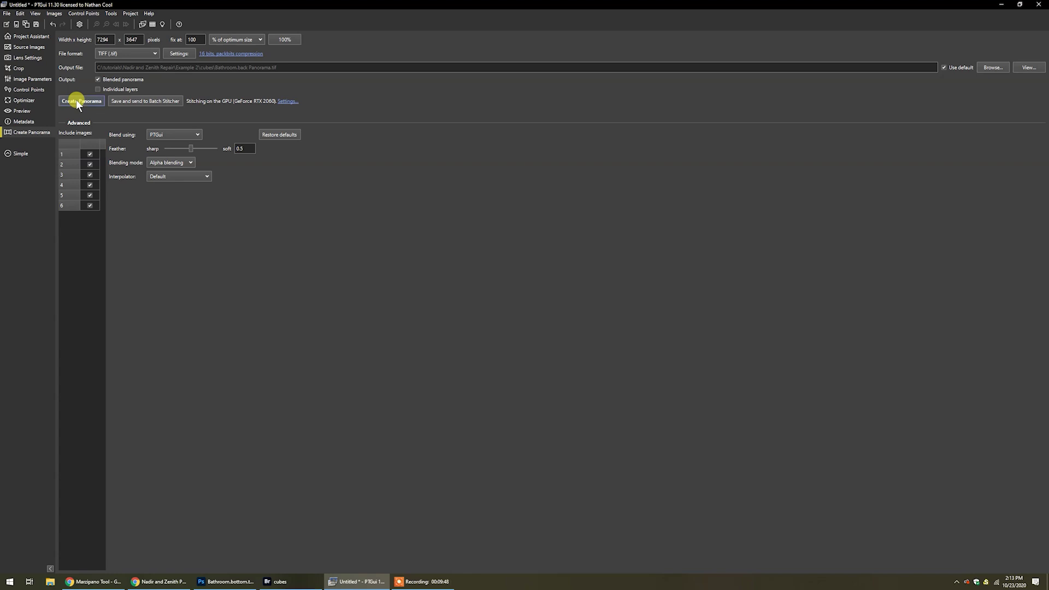
pyautogui.click(283, 581)
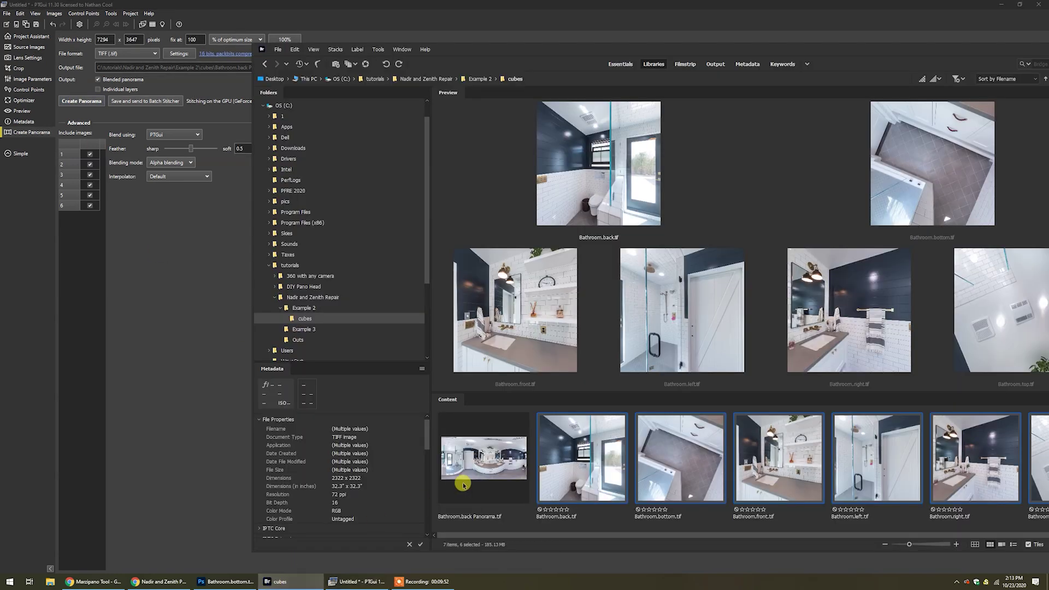
pyautogui.click(680, 475)
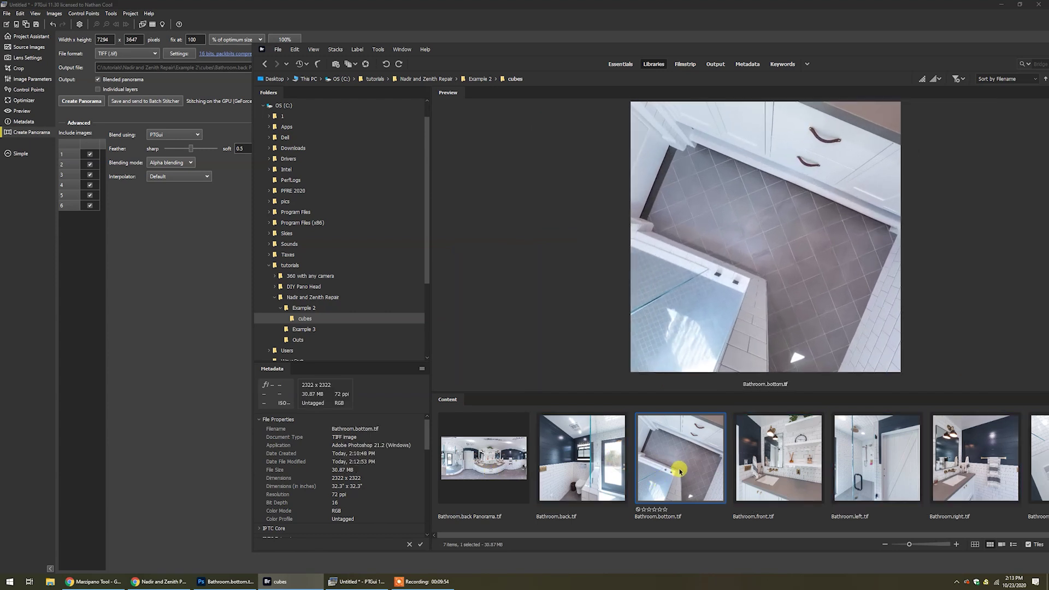
pyautogui.click(555, 36)
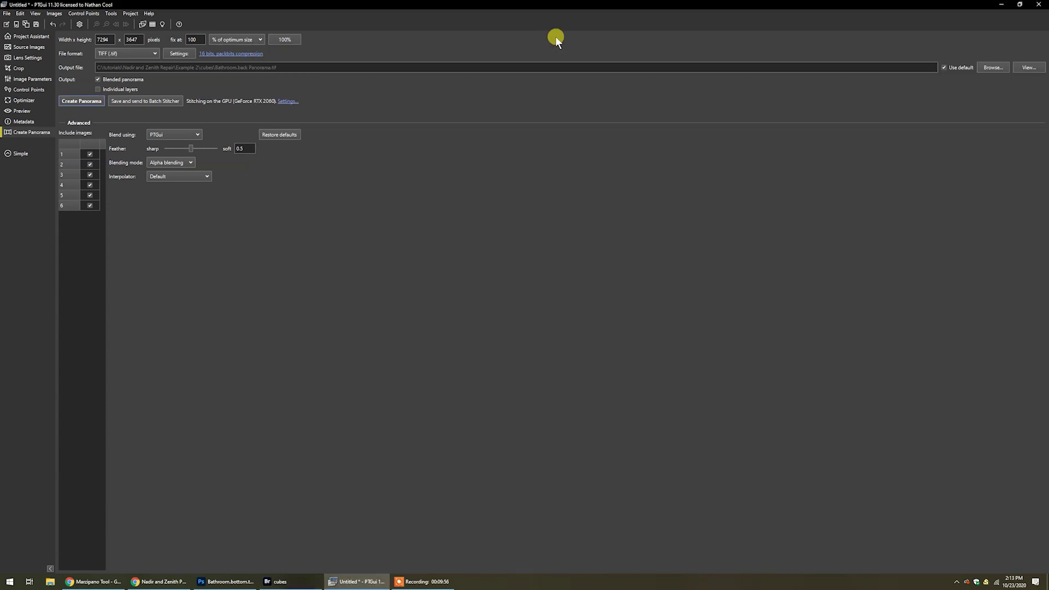
pyautogui.click(278, 582)
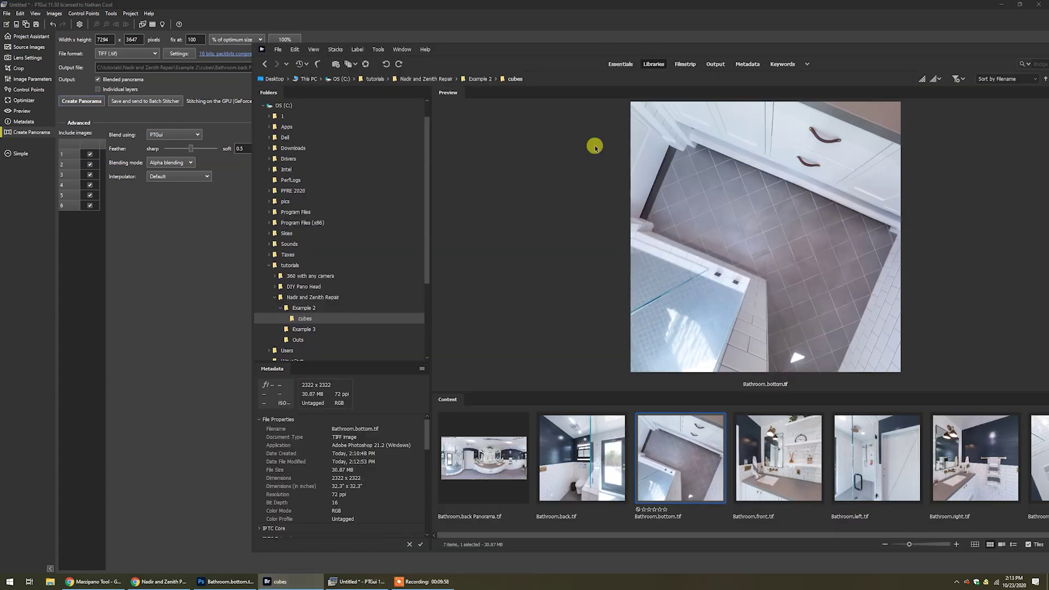
pyautogui.doubleClick(534, 49)
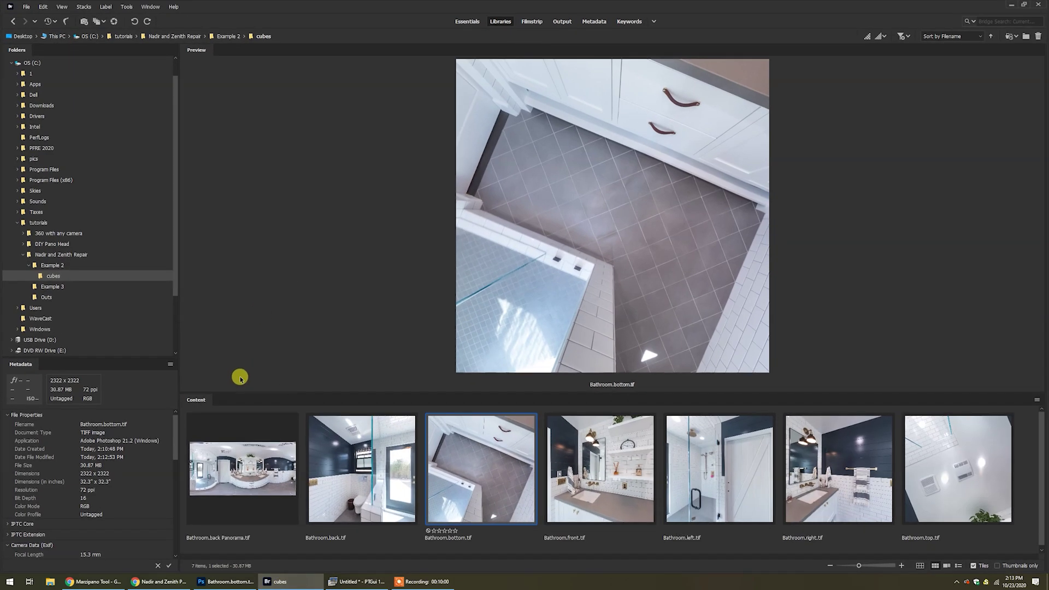
pyautogui.click(253, 484)
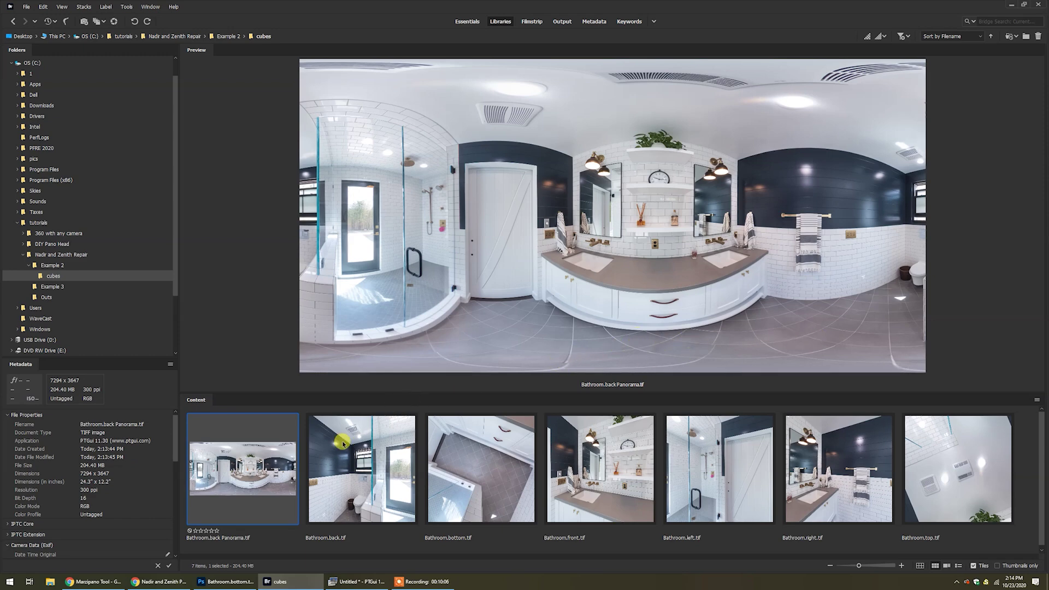
# Step: Switch between Nadir Repaired and Nadir Patch in Marzipano, tilting down to compare their floors
pyautogui.click(101, 582)
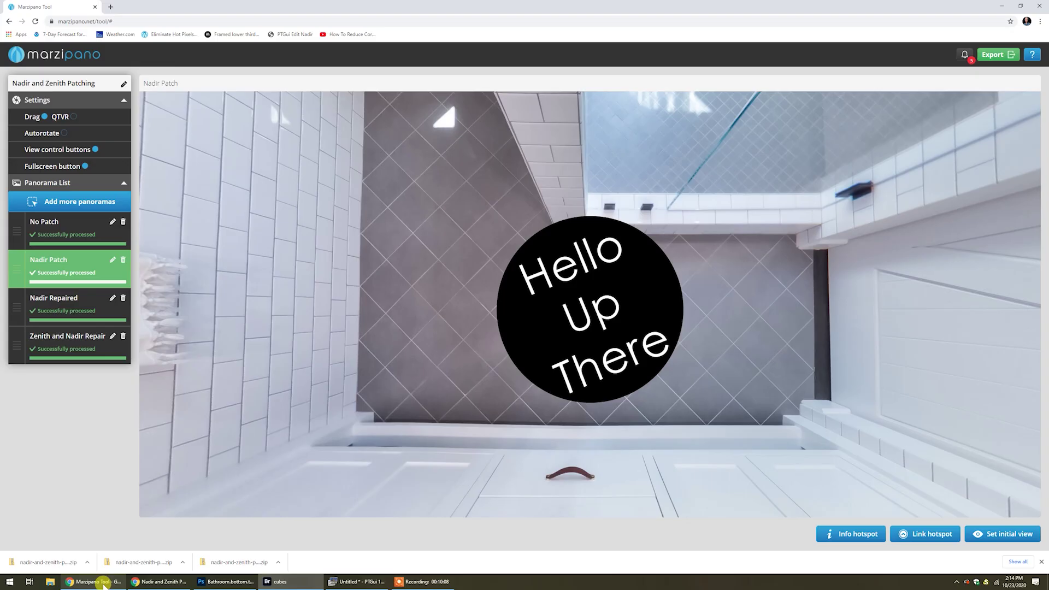
pyautogui.click(51, 303)
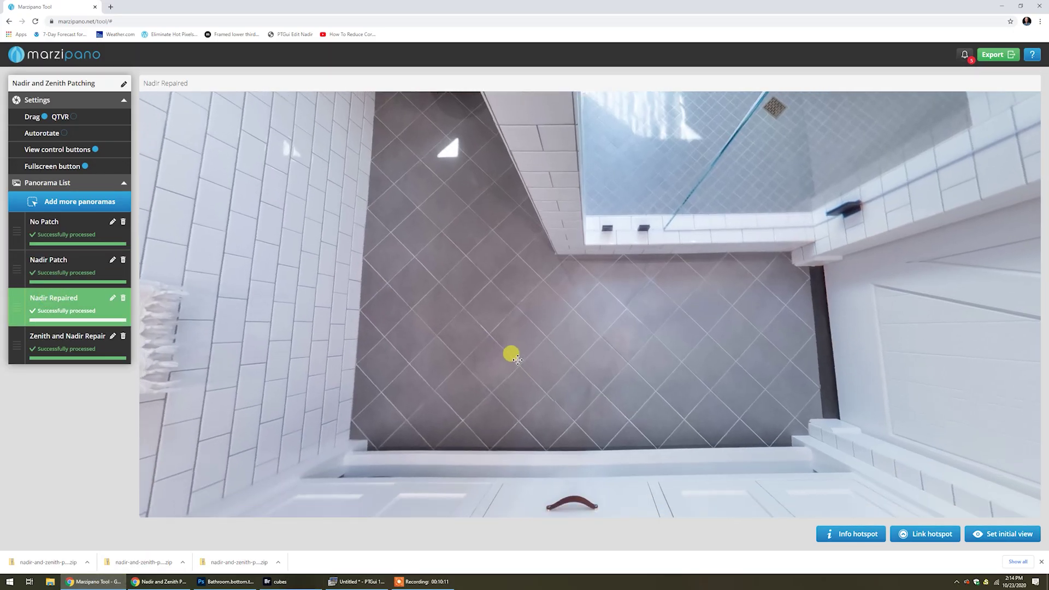
pyautogui.moveTo(517, 359); pyautogui.dragTo(628, 307)
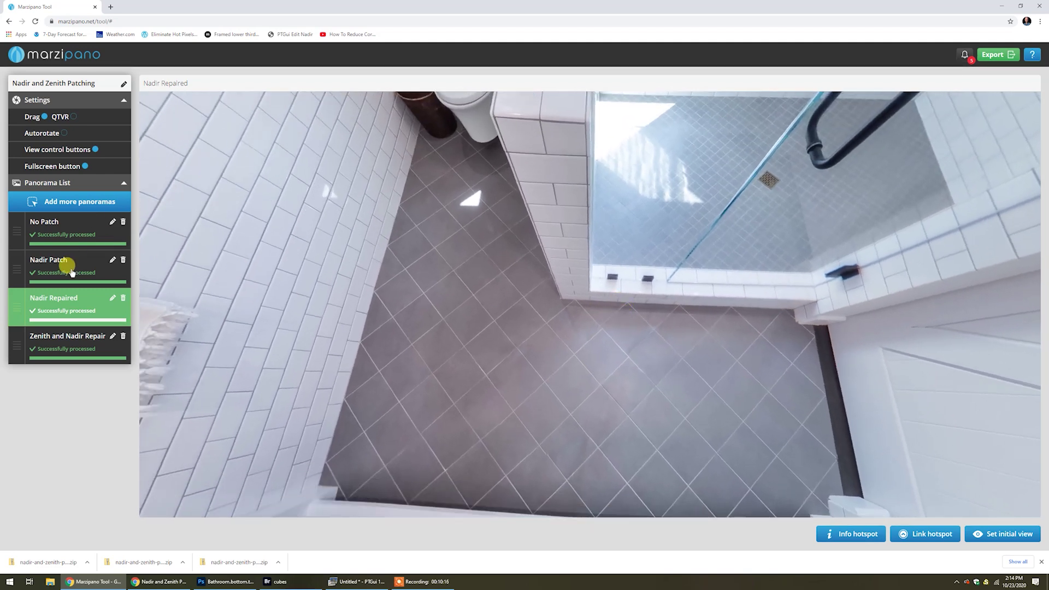
pyautogui.click(68, 267)
pyautogui.click(67, 300)
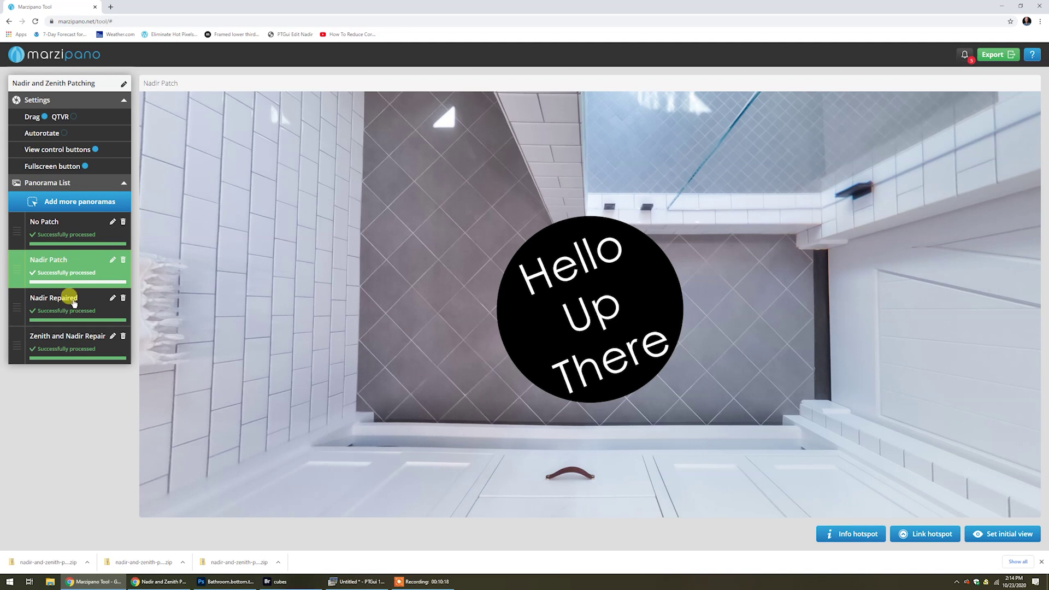
pyautogui.moveTo(621, 369); pyautogui.dragTo(573, 339)
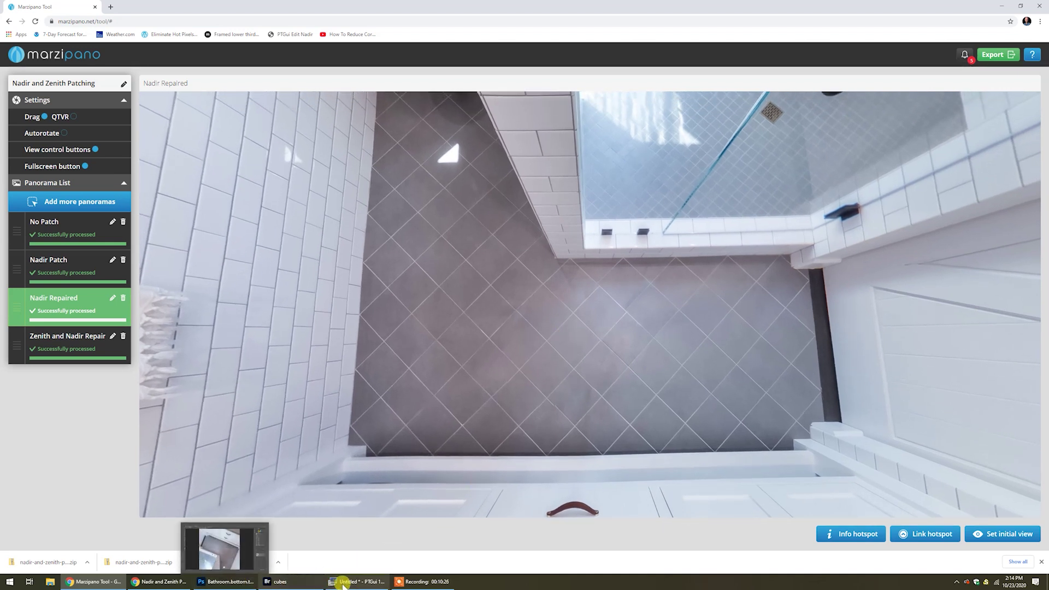
# Step: Open Example 3 in Bridge and preview a fisheye source photo and Zenith-and-Nadir.tif
pyautogui.click(280, 582)
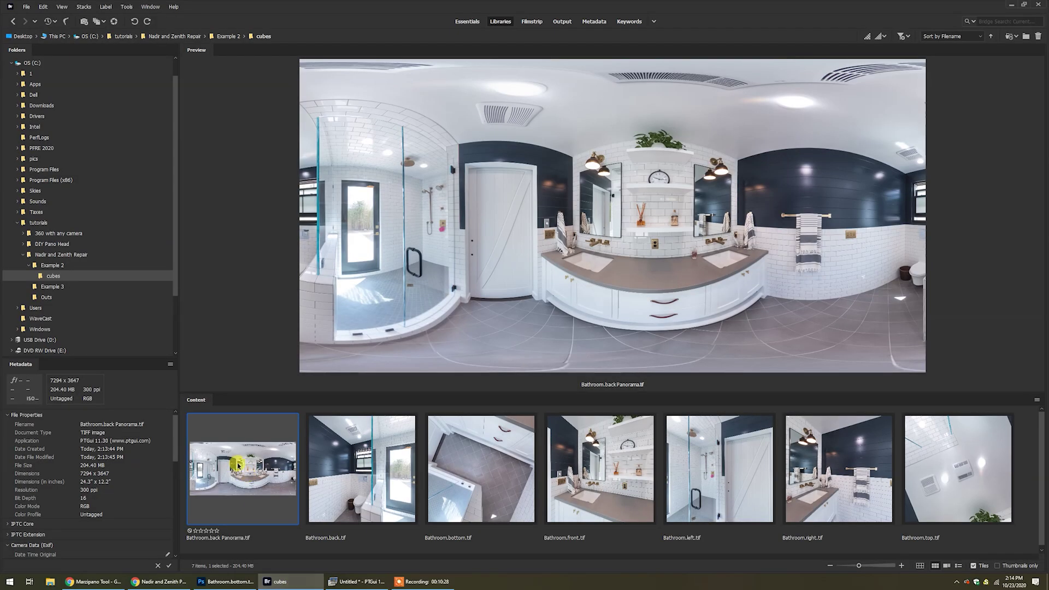
pyautogui.click(52, 288)
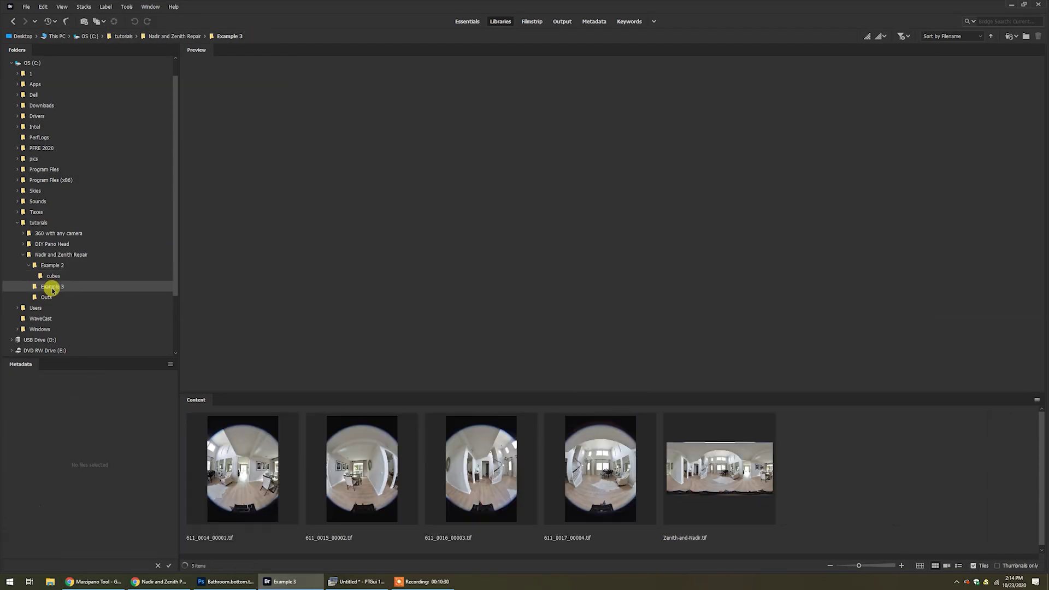
pyautogui.click(718, 472)
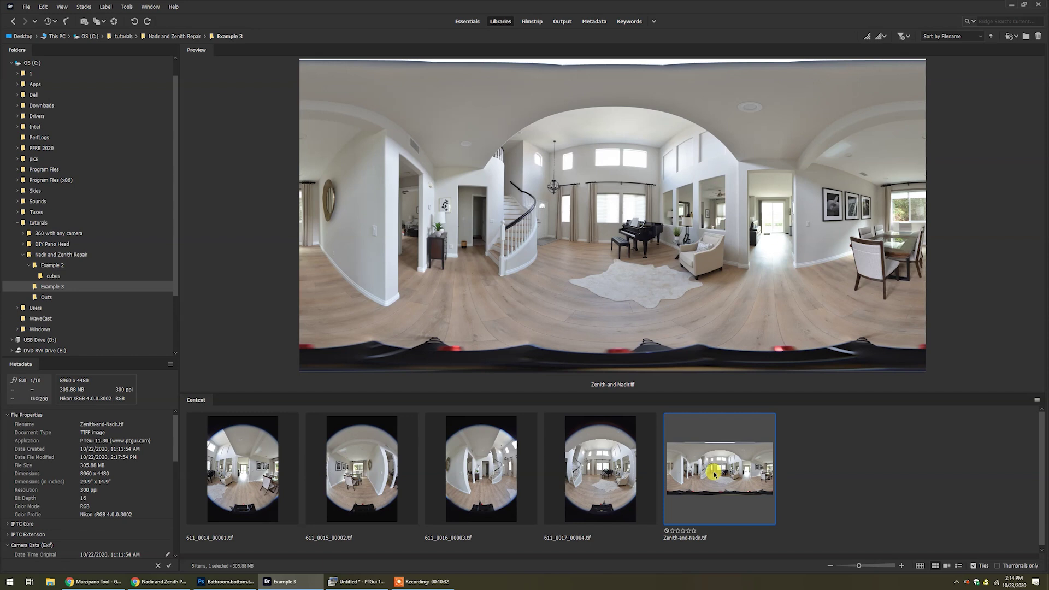
pyautogui.click(245, 472)
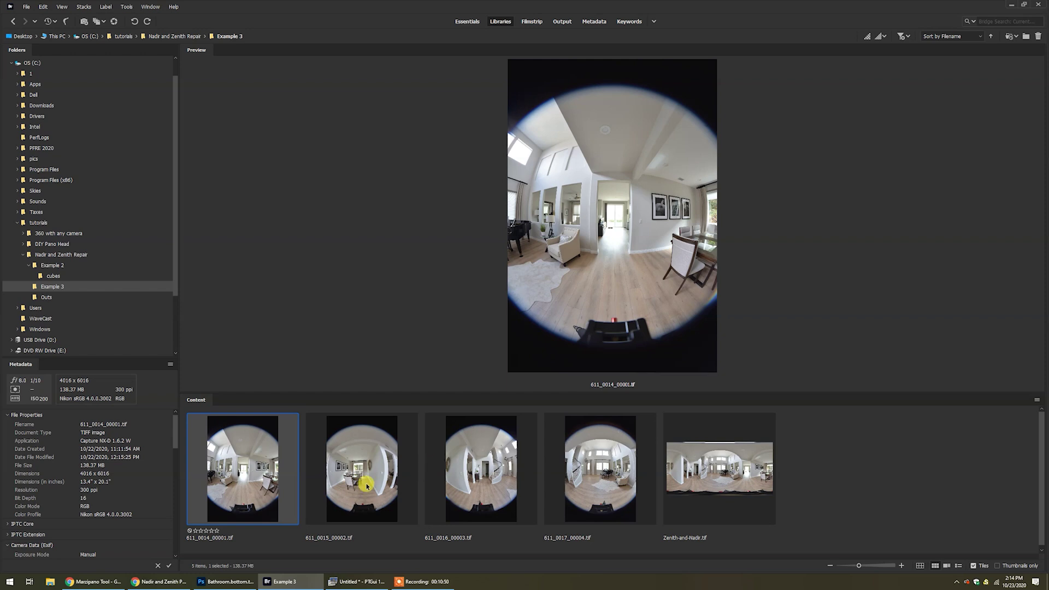
pyautogui.click(743, 483)
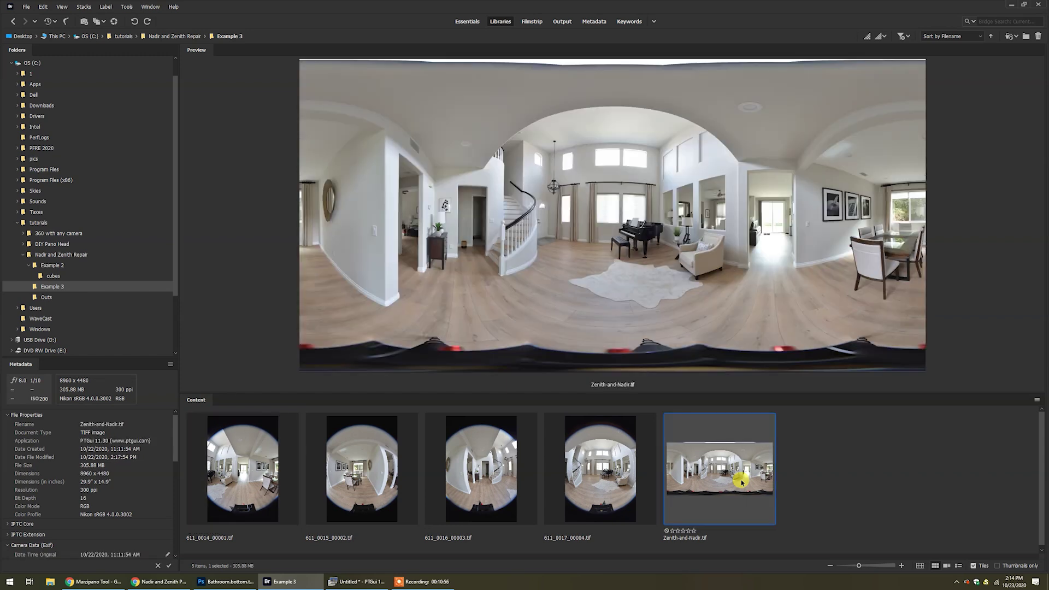
# Step: View Zenith-and-Nadir.tif full screen, exit, then shrink Bridge and bring PTGui forward
pyautogui.press('space')
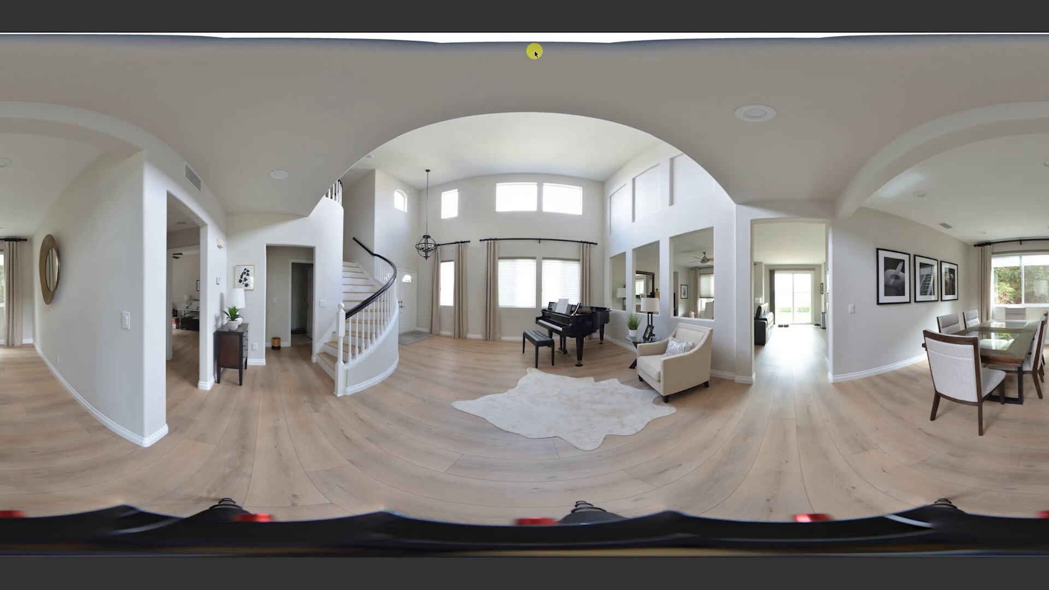
pyautogui.press('Escape')
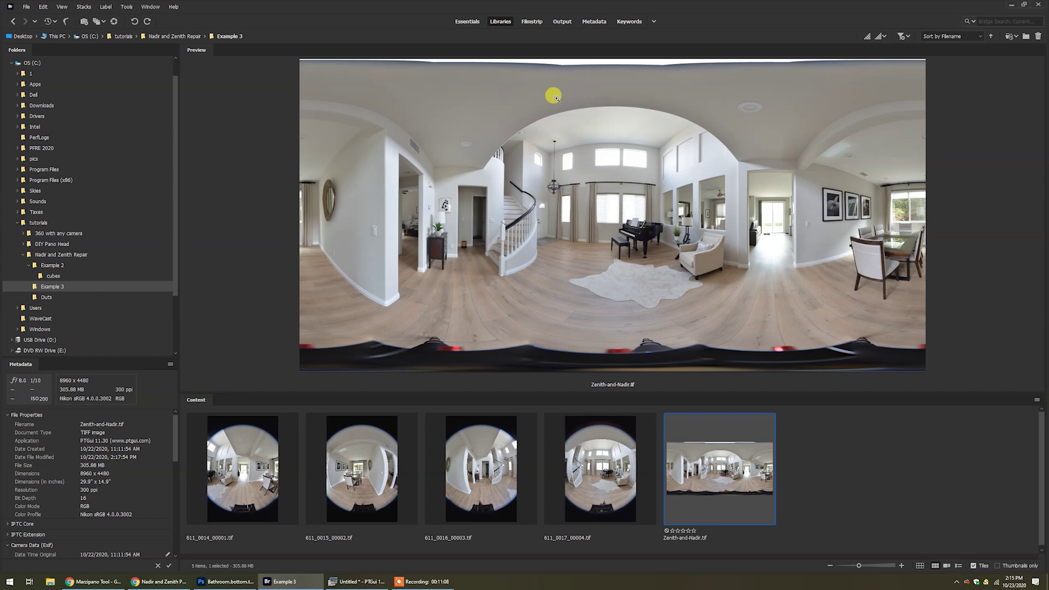
pyautogui.doubleClick(582, 8)
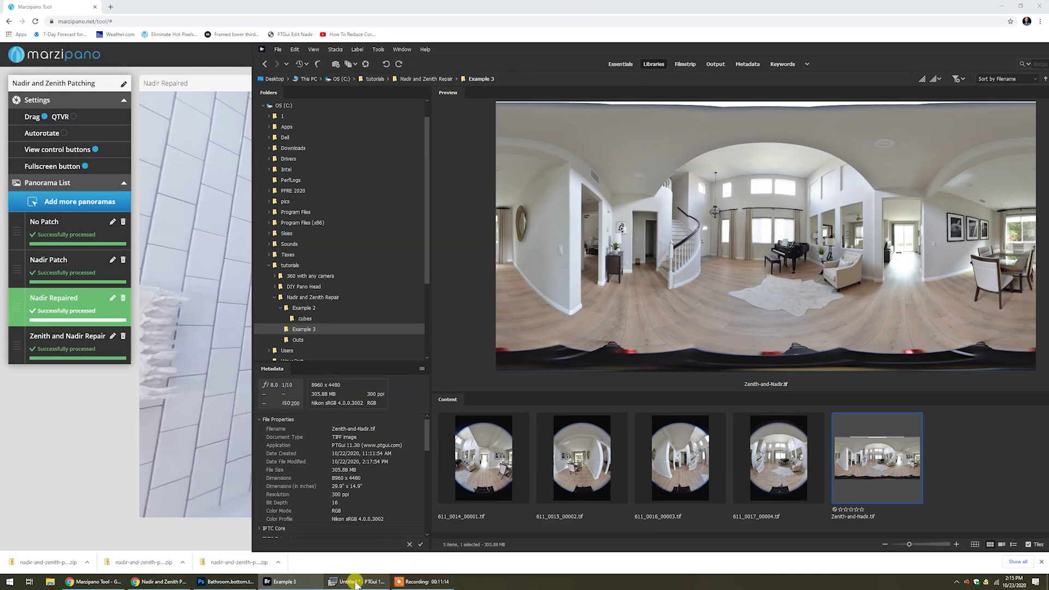
pyautogui.click(363, 584)
# Step: Start a new PTGui project, discarding the unsaved current one
pyautogui.hotkey('alt', 'f')
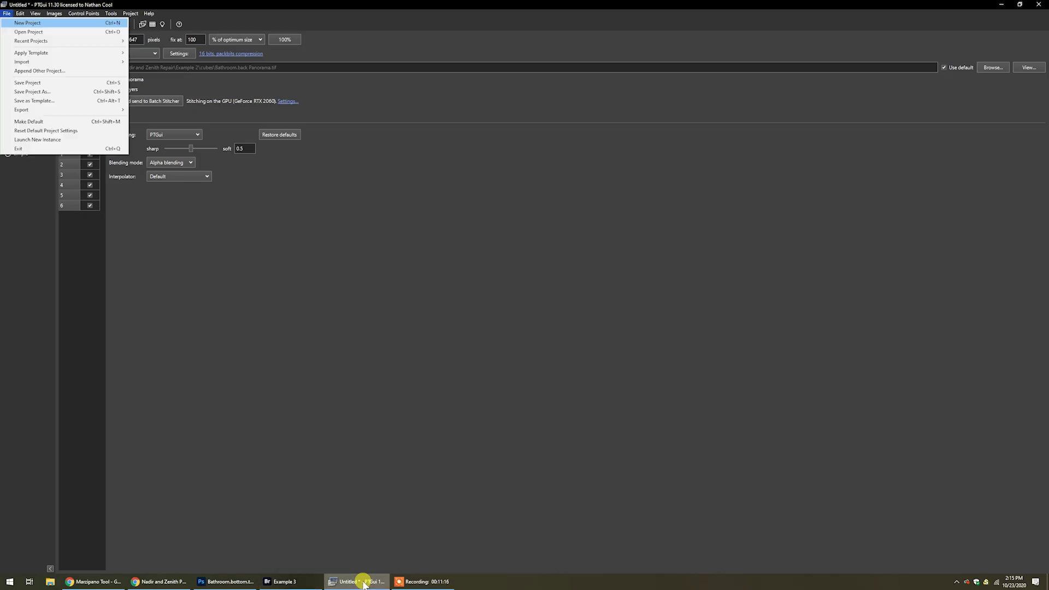
pyautogui.press('n')
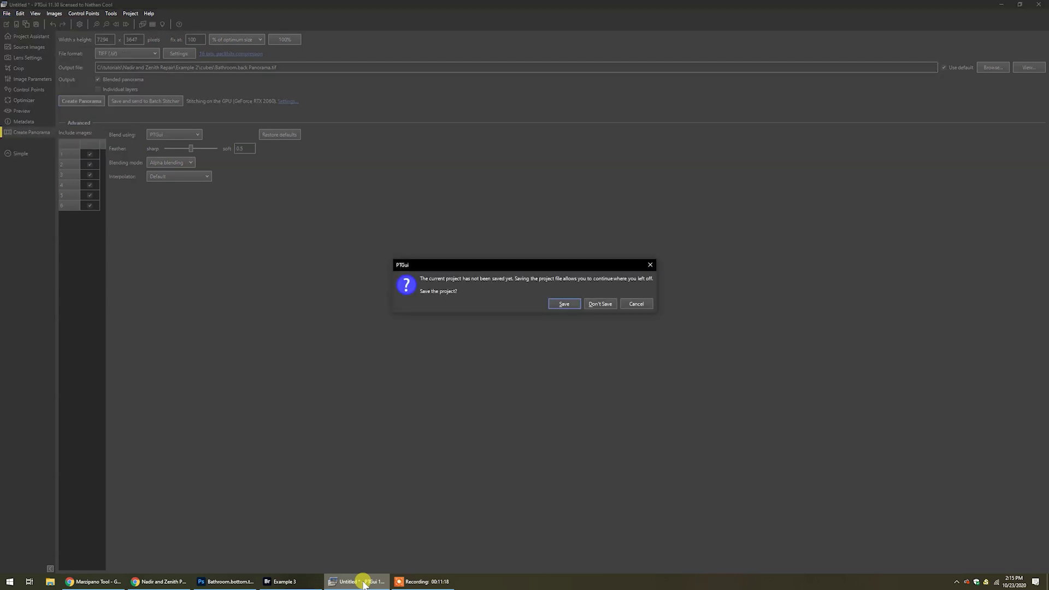
pyautogui.press('d')
pyautogui.hotkey('alt', 'Tab')
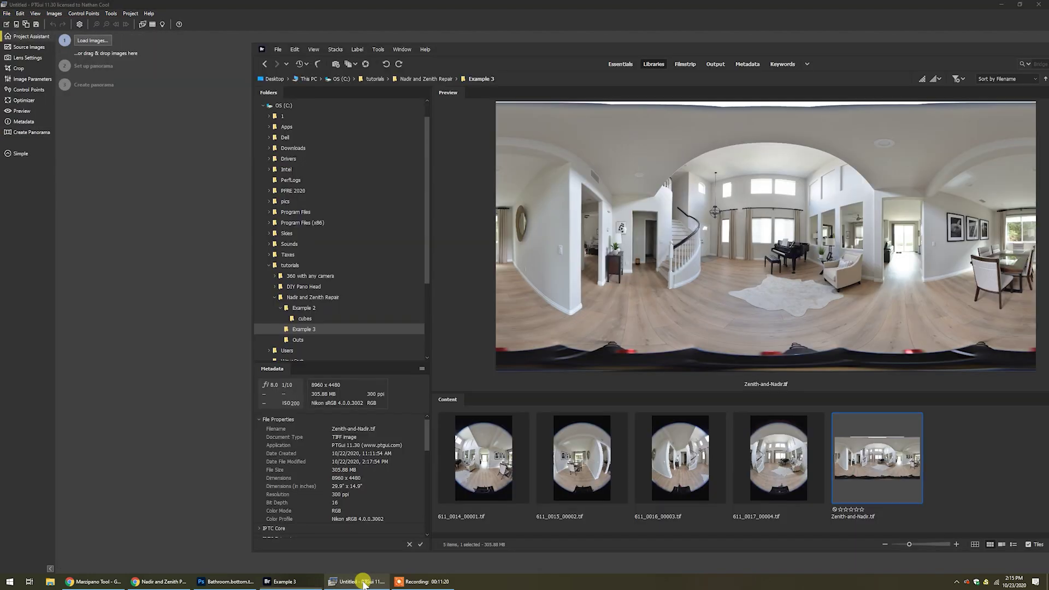
# Step: Convert Zenith-and-Nadir.tif into six cube-face TIFFs with the Convert to cube faces utility
pyautogui.click(111, 13)
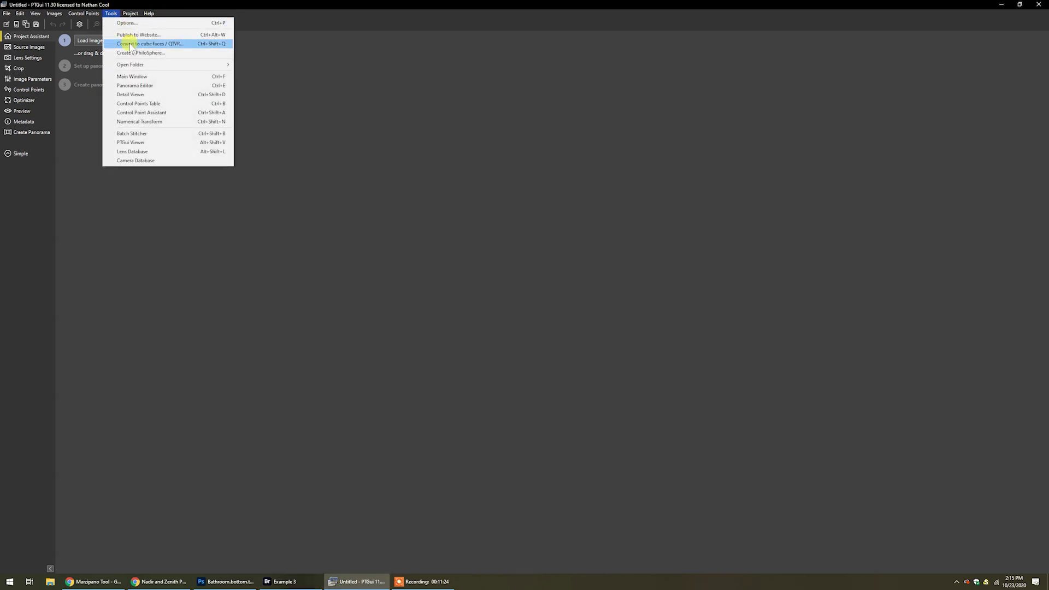
pyautogui.click(130, 44)
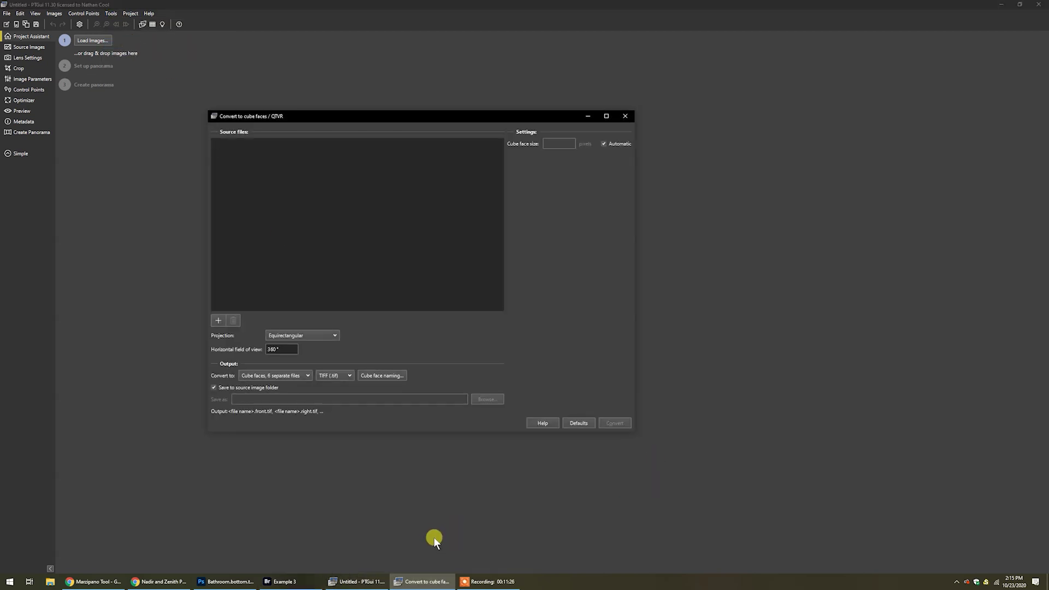
pyautogui.click(296, 582)
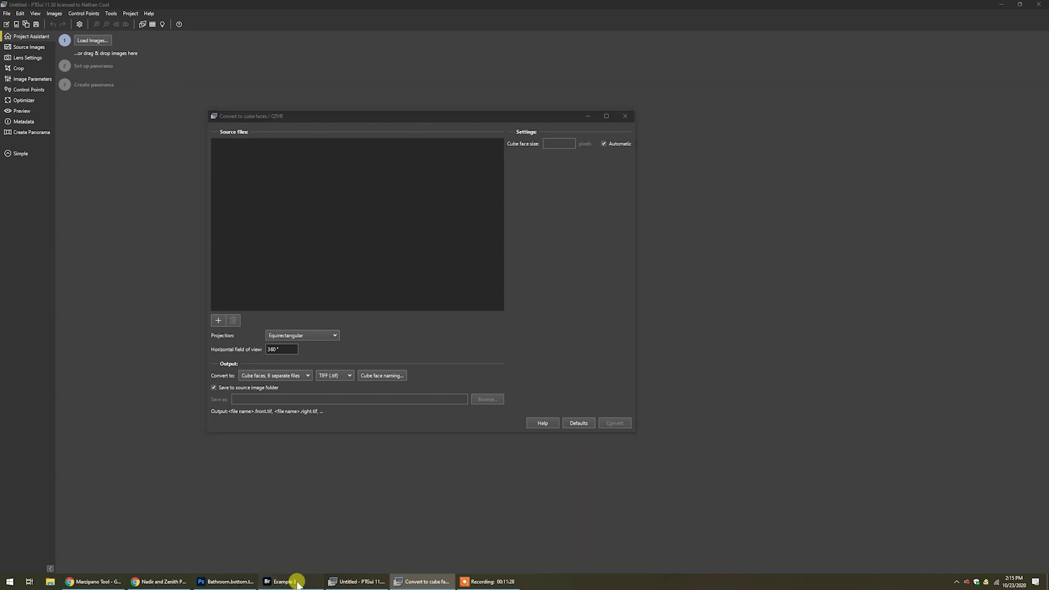
pyautogui.moveTo(888, 457); pyautogui.dragTo(224, 232)
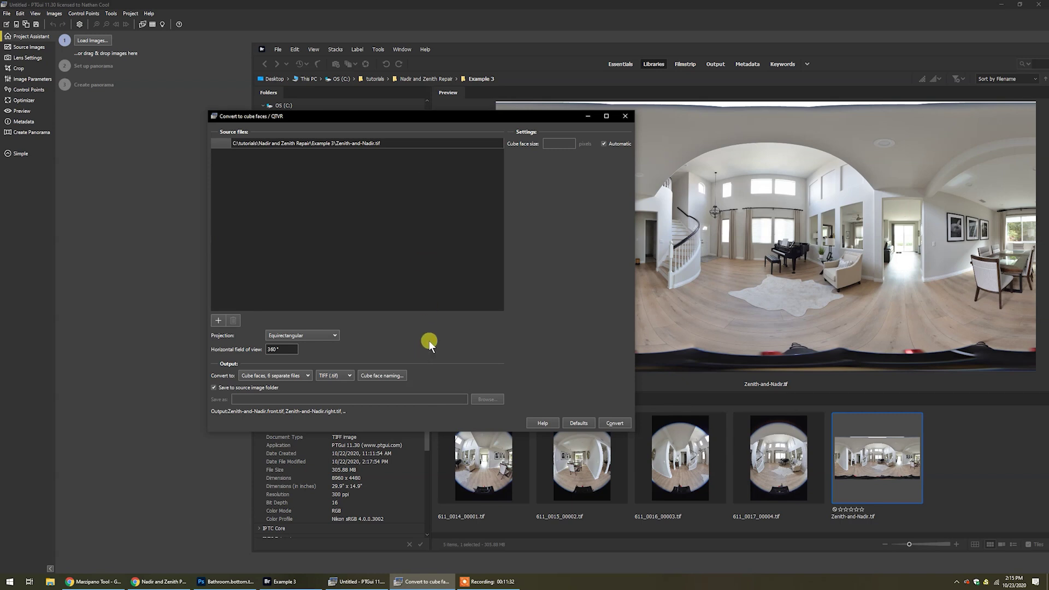
pyautogui.click(614, 423)
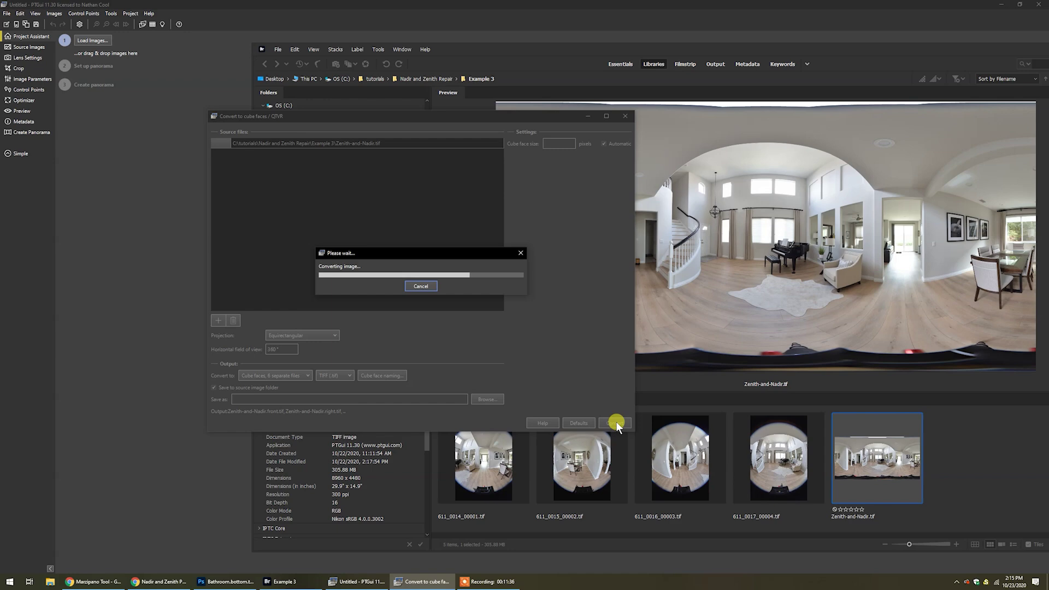
pyautogui.click(713, 41)
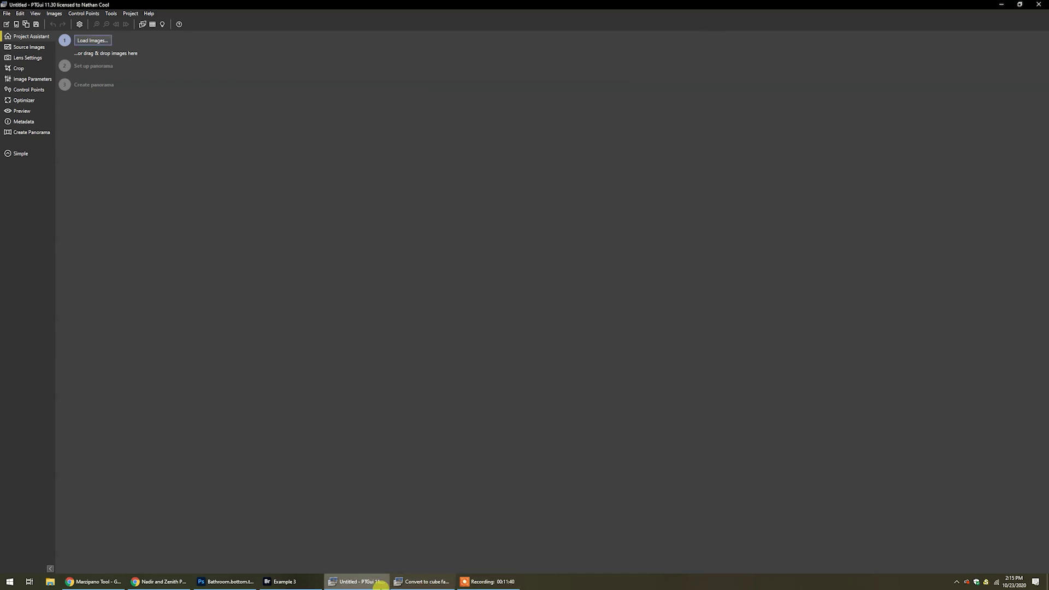
pyautogui.click(300, 581)
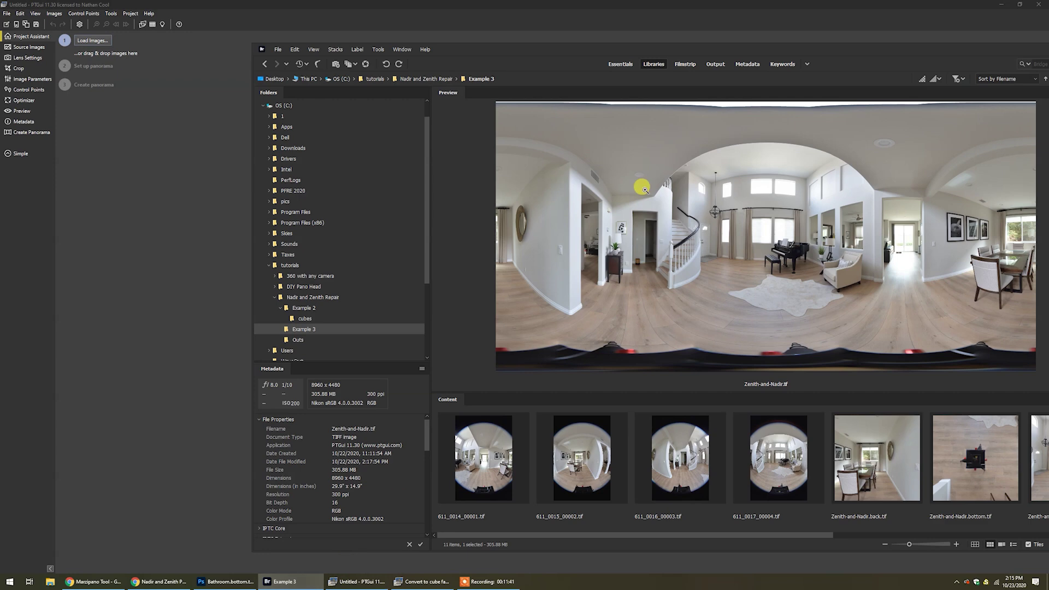
pyautogui.doubleClick(662, 49)
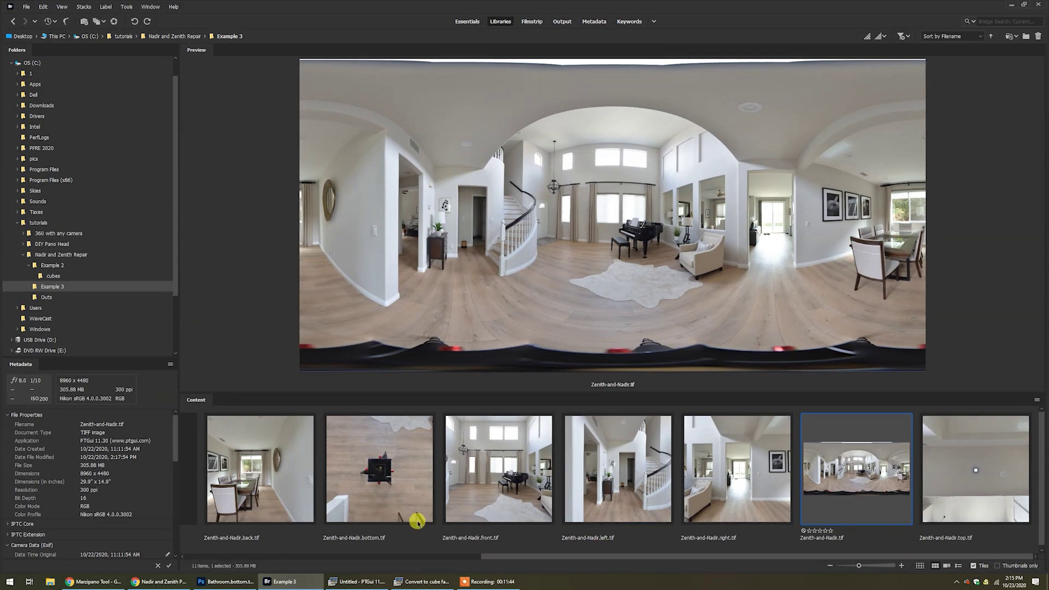
# Step: Preview the bottom and top cube faces, then open Zenith-and-Nadir.top.tif in Photoshop
pyautogui.click(404, 499)
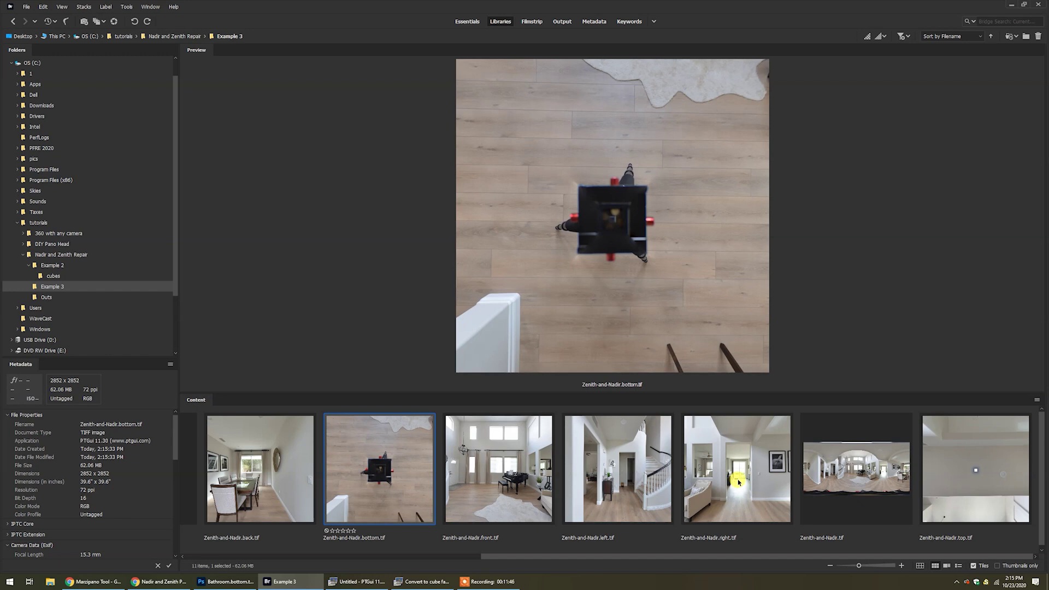
pyautogui.click(995, 479)
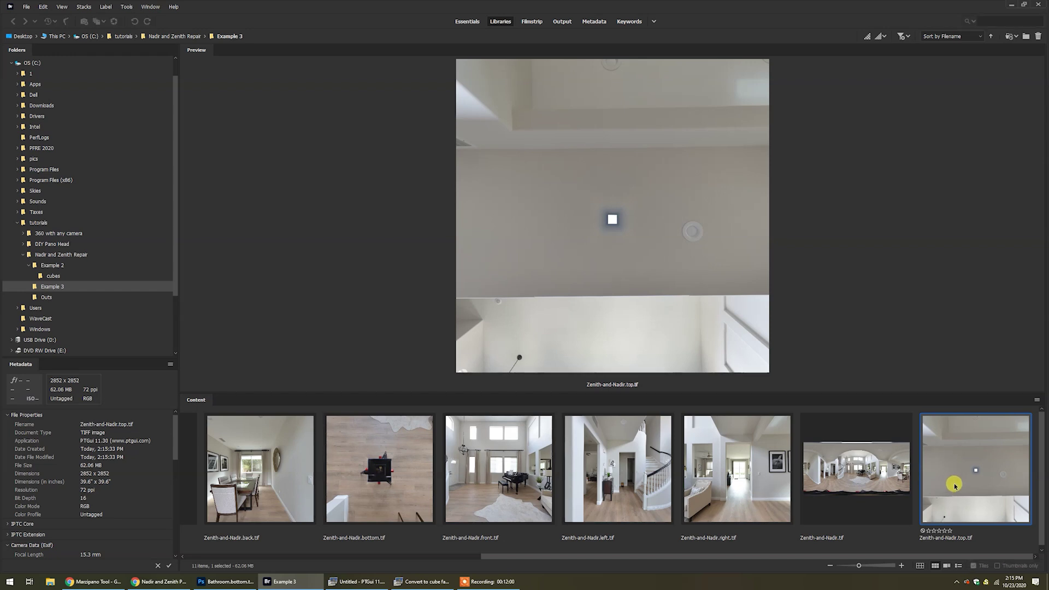
pyautogui.doubleClick(954, 486)
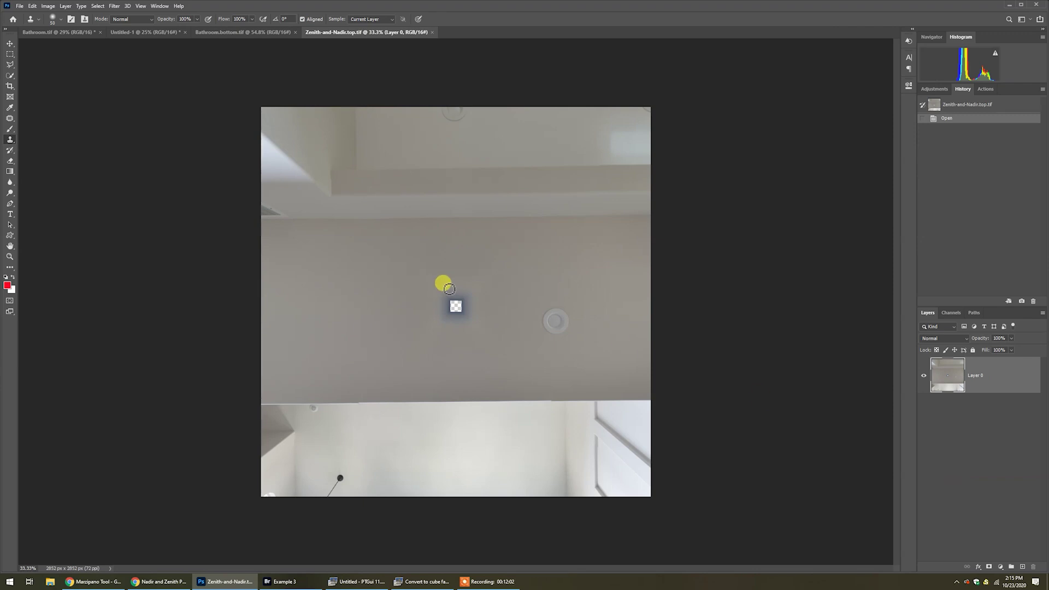
# Step: Lasso the bright ceiling square and replace it with a Content-Aware Fill
pyautogui.press('l')
pyautogui.moveTo(426, 277)
pyautogui.mouseDown()
pyautogui.moveTo(426, 334)
pyautogui.moveTo(479, 335)
pyautogui.moveTo(486, 282)
pyautogui.mouseUp()
pyautogui.doubleClick(485, 274)
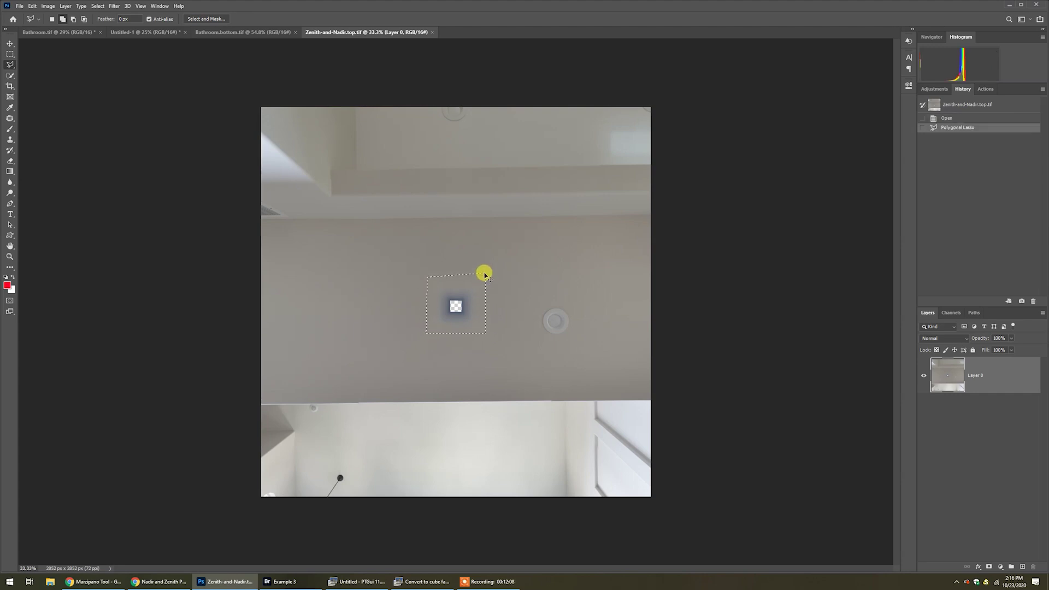
pyautogui.hotkey('alt', 'e')
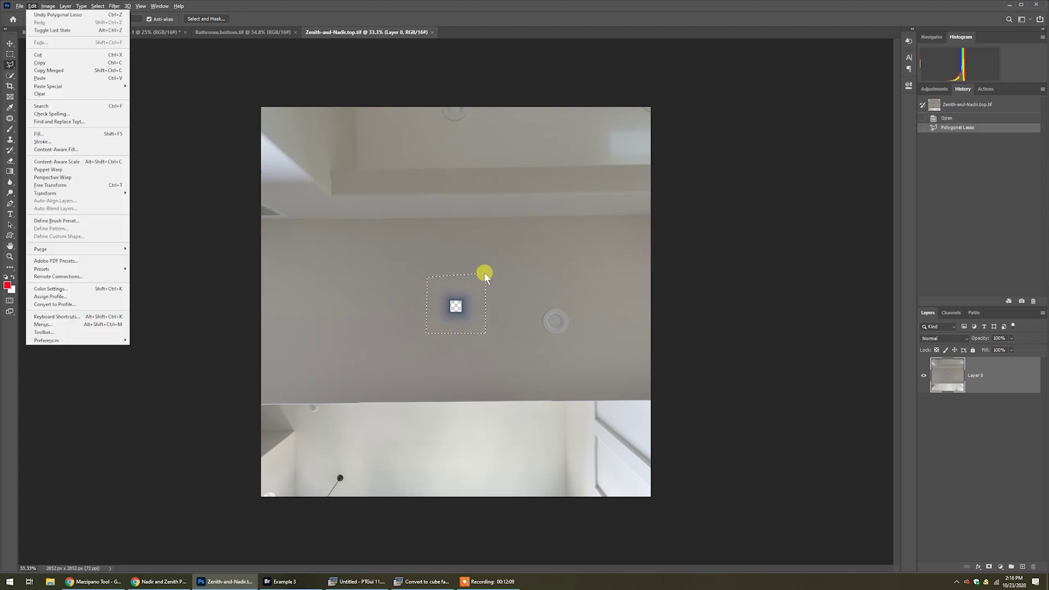
pyautogui.click(103, 132)
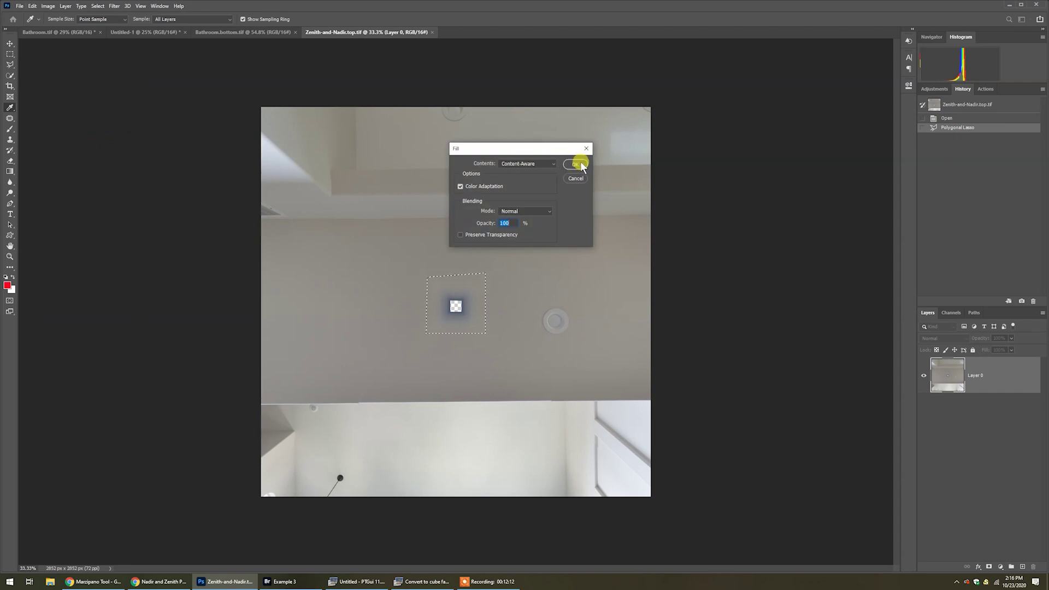
pyautogui.click(578, 162)
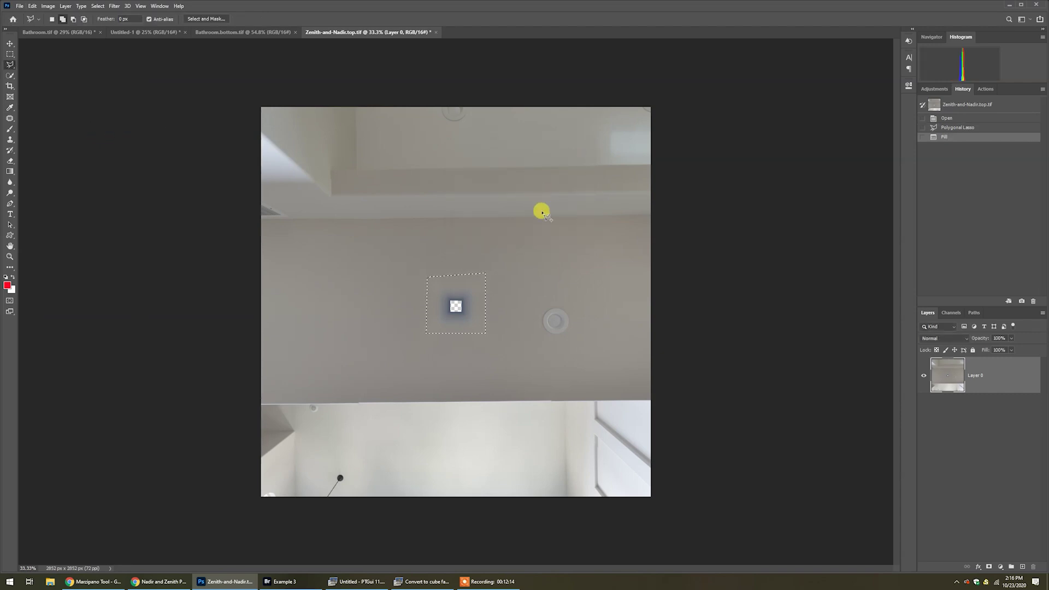
pyautogui.hotkey('ctrl', 'd')
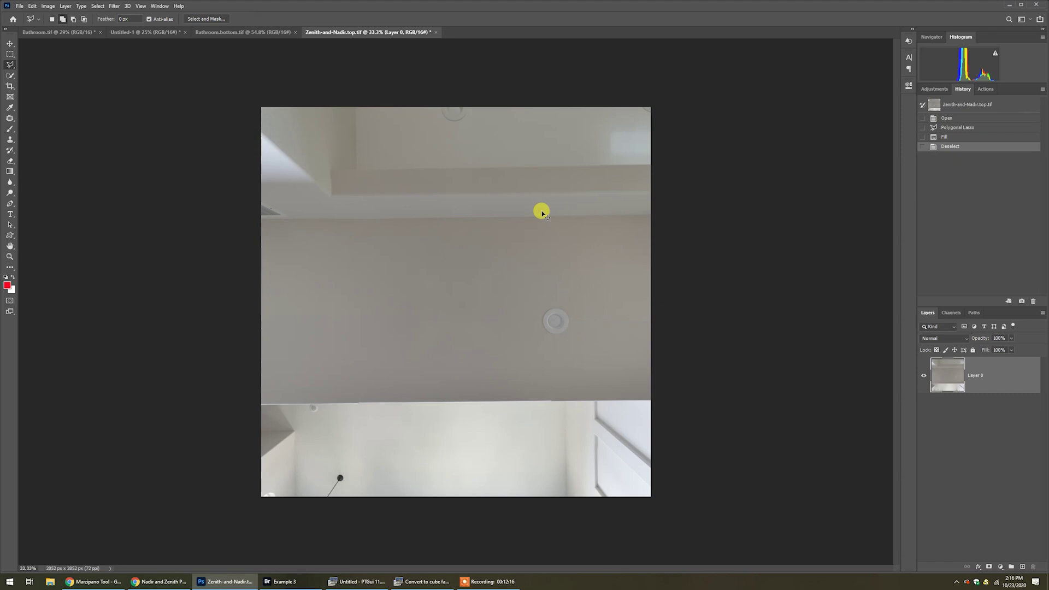
pyautogui.hotkey('alt', 'Tab')
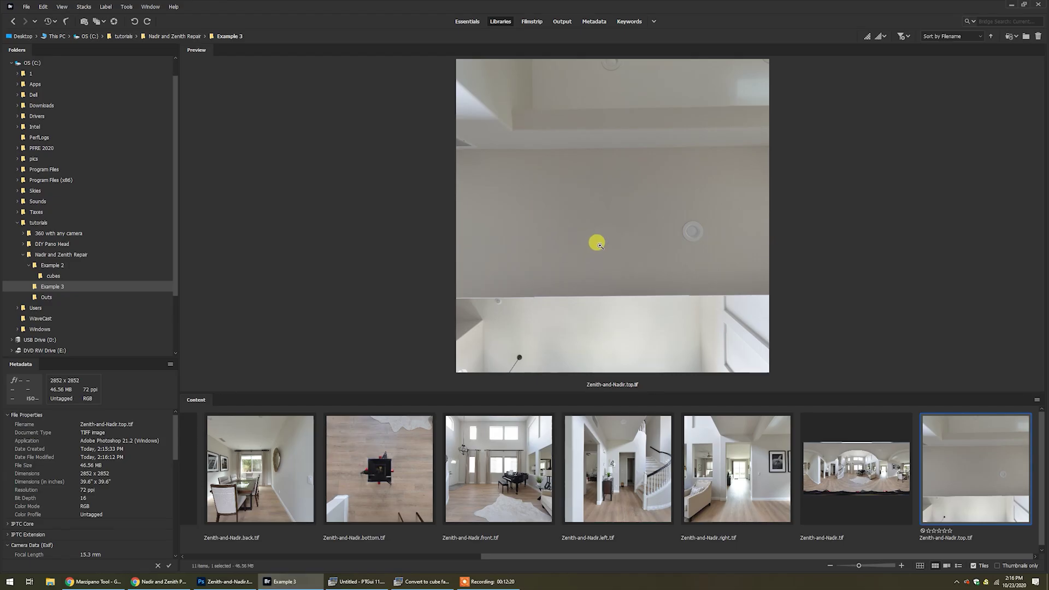
# Step: Clone out the tripod leg and the box's upper-left area with a 150 Clone Stamp brush
pyautogui.click(395, 470)
pyautogui.hotkey('alt', 'Tab')
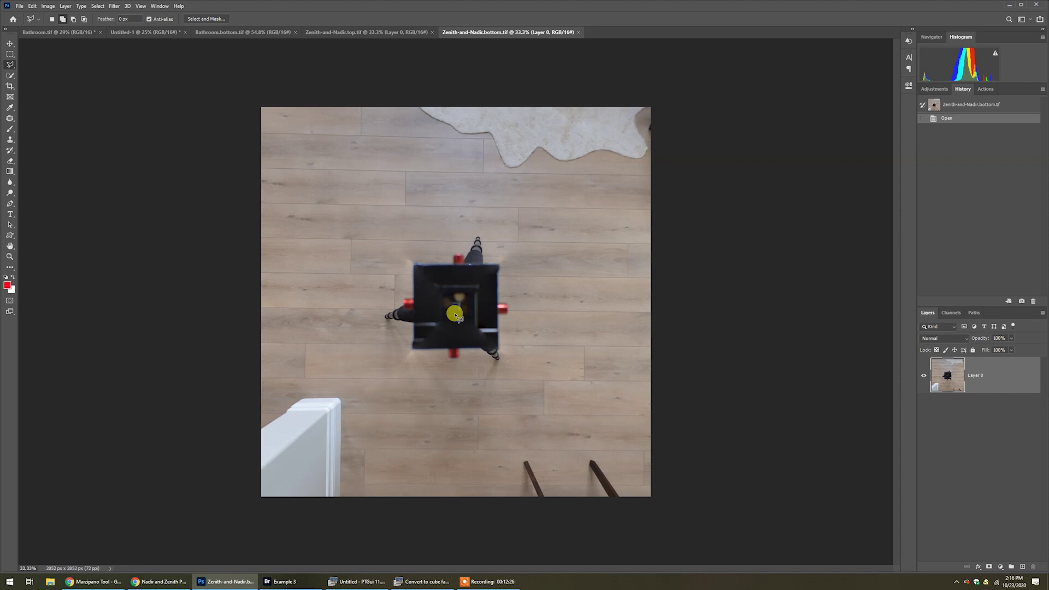
pyautogui.press('s')
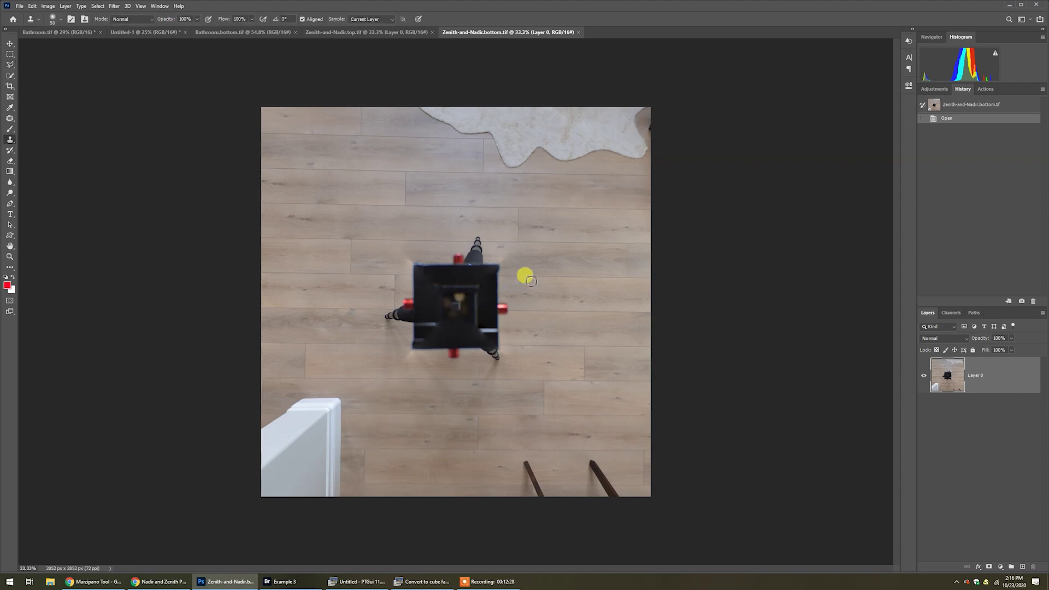
pyautogui.press(']')
pyautogui.press(']')
pyautogui.press(']')
pyautogui.press(']')
pyautogui.press(']')
pyautogui.press(']')
pyautogui.press(']')
pyautogui.moveTo(489, 265)
pyautogui.mouseDown()
pyautogui.moveTo(449, 240)
pyautogui.moveTo(462, 241)
pyautogui.moveTo(441, 247)
pyautogui.moveTo(437, 263)
pyautogui.moveTo(494, 283)
pyautogui.moveTo(451, 284)
pyautogui.mouseUp()
pyautogui.moveTo(416, 253)
pyautogui.mouseDown()
pyautogui.moveTo(391, 267)
pyautogui.moveTo(415, 275)
pyautogui.mouseUp()
pyautogui.moveTo(427, 277)
pyautogui.mouseDown()
pyautogui.moveTo(480, 305)
pyautogui.moveTo(412, 291)
pyautogui.moveTo(377, 305)
pyautogui.moveTo(405, 307)
pyautogui.moveTo(384, 284)
pyautogui.moveTo(394, 309)
pyautogui.moveTo(494, 317)
pyautogui.moveTo(481, 312)
pyautogui.mouseUp()
# Step: Clone floorboards over the remaining tripod legs and save Zenith-and-Nadir.bottom.tif
pyautogui.keyDown('alt'); pyautogui.click(296, 307); pyautogui.keyUp('alt')
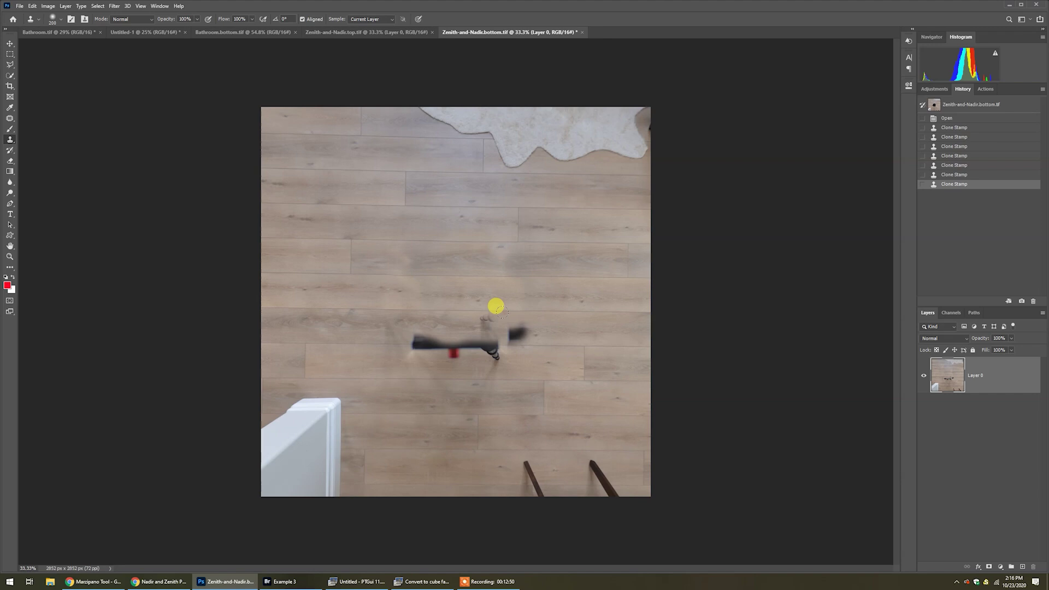
pyautogui.moveTo(480, 302)
pyautogui.mouseDown()
pyautogui.moveTo(513, 321)
pyautogui.moveTo(475, 334)
pyautogui.moveTo(494, 351)
pyautogui.moveTo(403, 332)
pyautogui.moveTo(412, 333)
pyautogui.mouseUp()
pyautogui.click(413, 333)
pyautogui.click(437, 329)
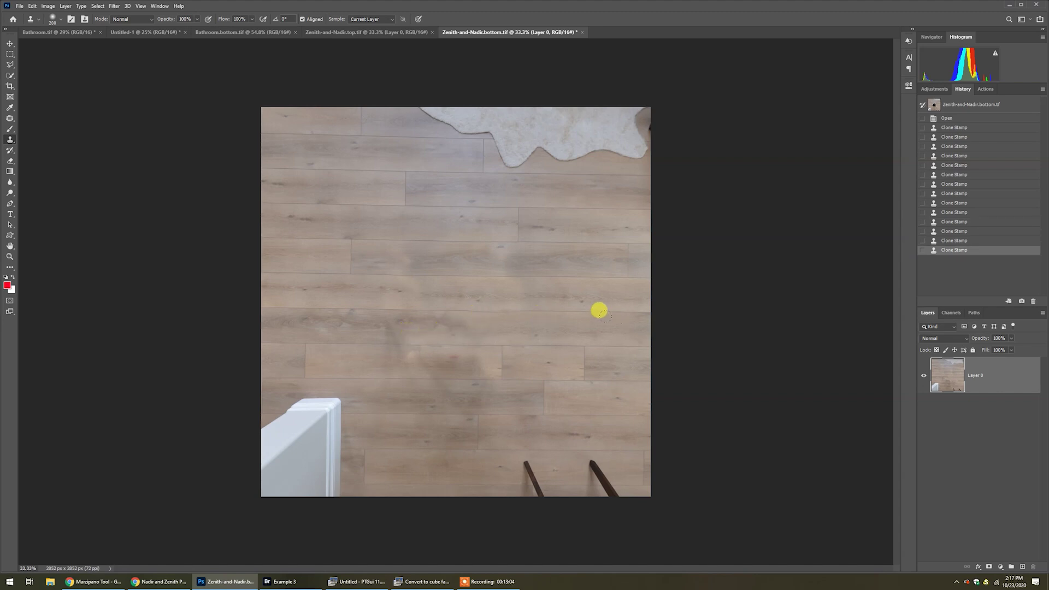
pyautogui.hotkey('ctrl', 's')
pyautogui.hotkey('alt', 'Tab')
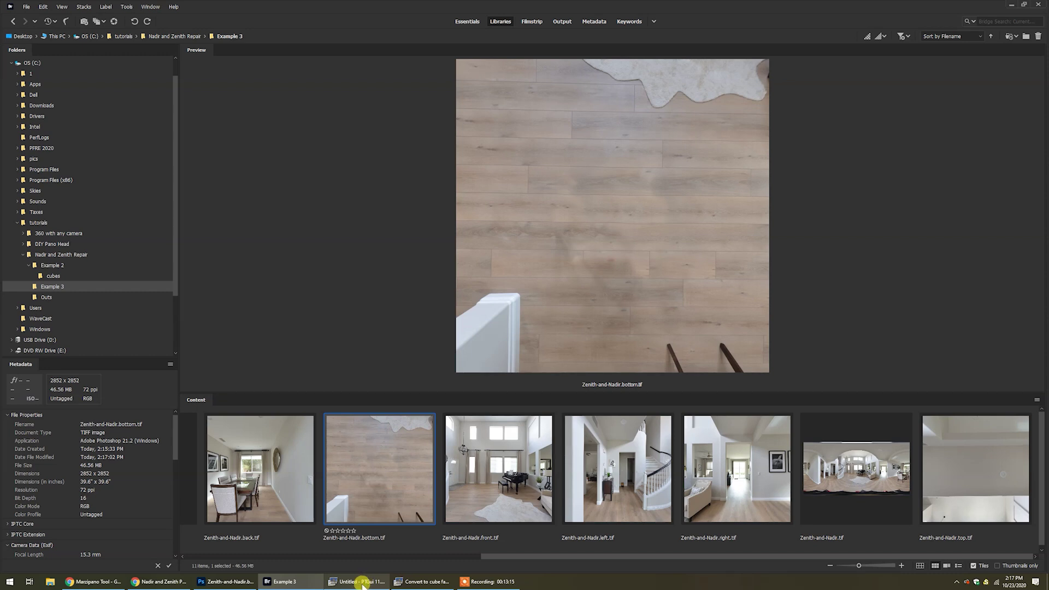
# Step: Close the Convert to cube faces window and return to the Example 3 folder
pyautogui.click(422, 581)
pyautogui.click(627, 117)
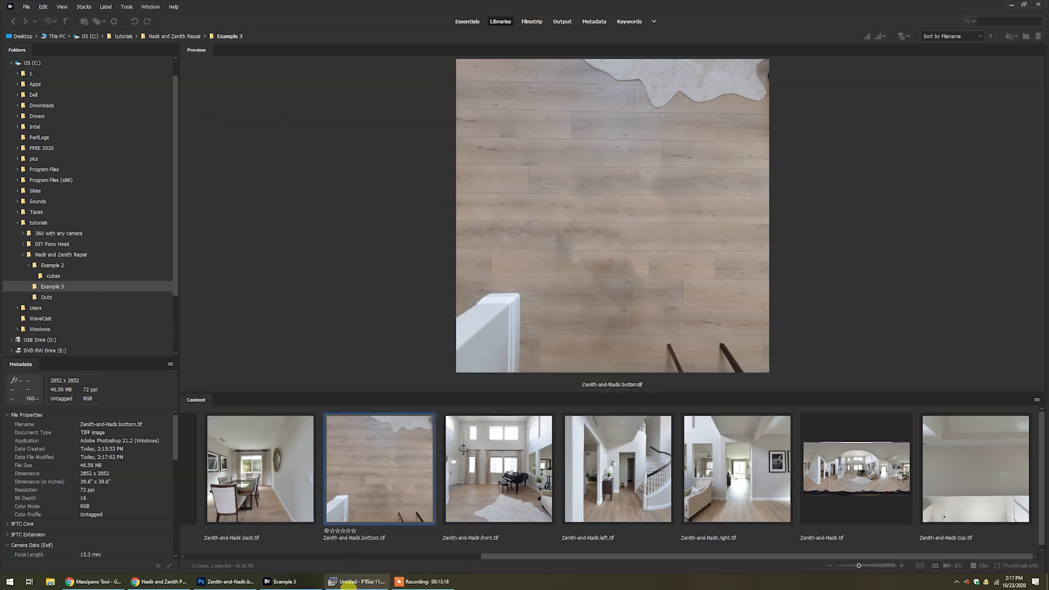
pyautogui.click(356, 582)
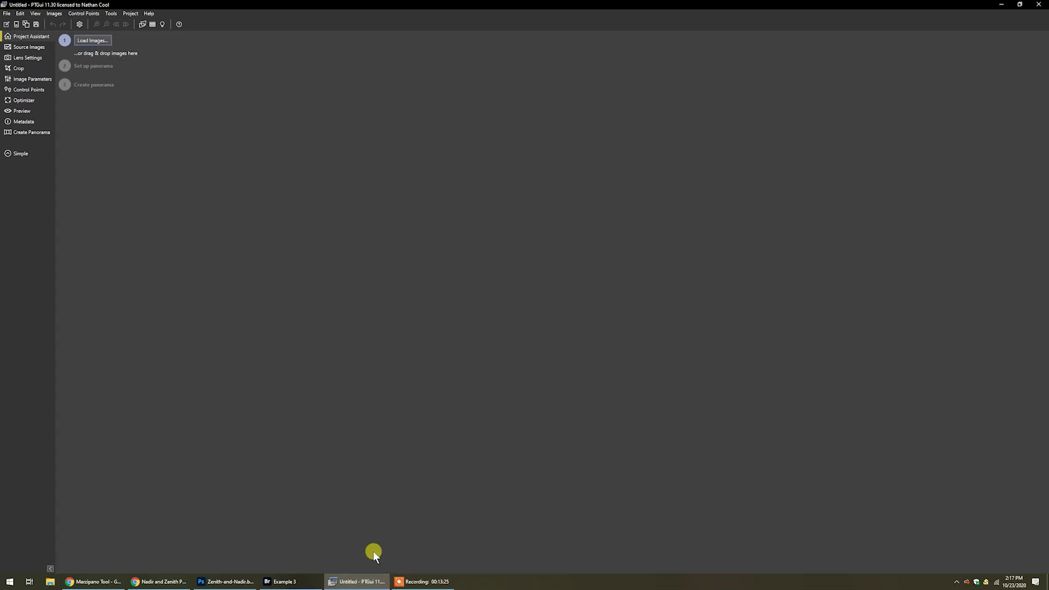
pyautogui.click(282, 581)
# Step: Select the top, right, left, front, bottom and back cube faces and drop them into PTGui
pyautogui.click(1011, 492)
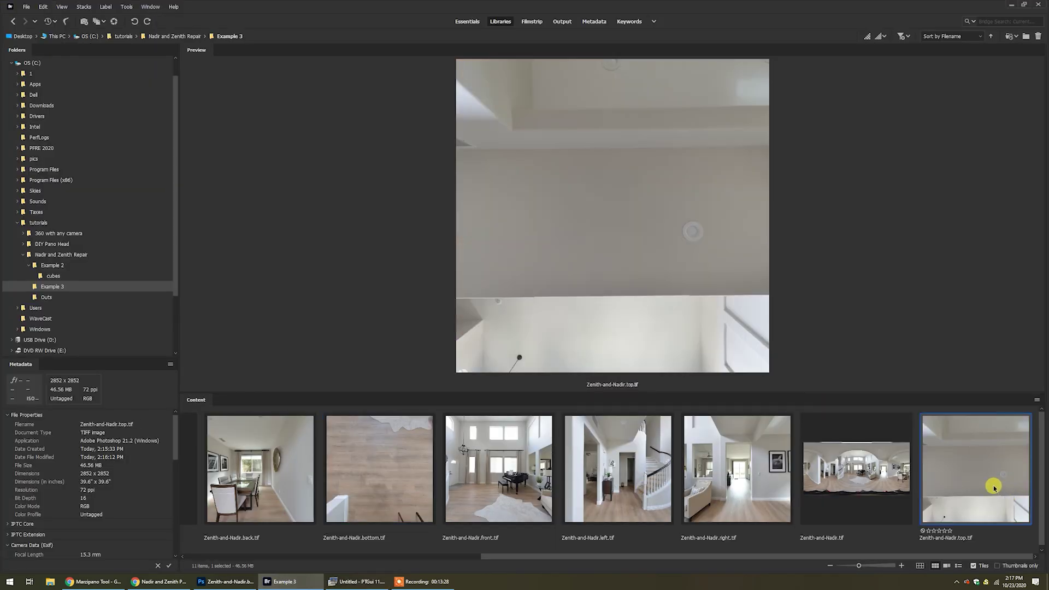
pyautogui.keyDown('ctrl'); pyautogui.click(686, 475); pyautogui.keyUp('ctrl')
pyautogui.keyDown('ctrl'); pyautogui.click(647, 477); pyautogui.keyUp('ctrl')
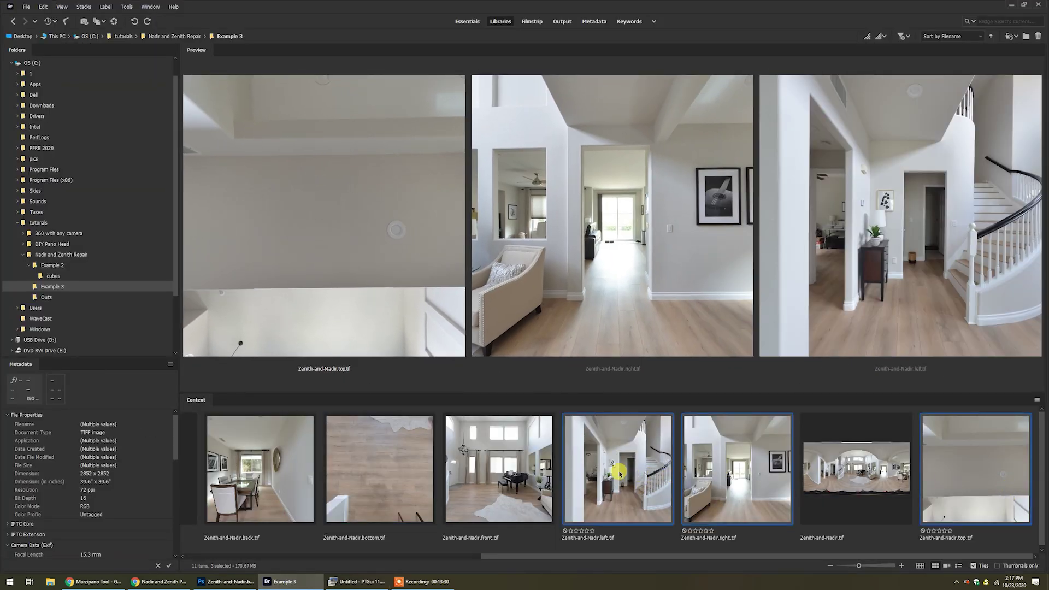
pyautogui.keyDown('ctrl'); pyautogui.click(524, 473); pyautogui.keyUp('ctrl')
pyautogui.keyDown('ctrl'); pyautogui.click(407, 479); pyautogui.keyUp('ctrl')
pyautogui.keyDown('ctrl'); pyautogui.click(295, 480); pyautogui.keyUp('ctrl')
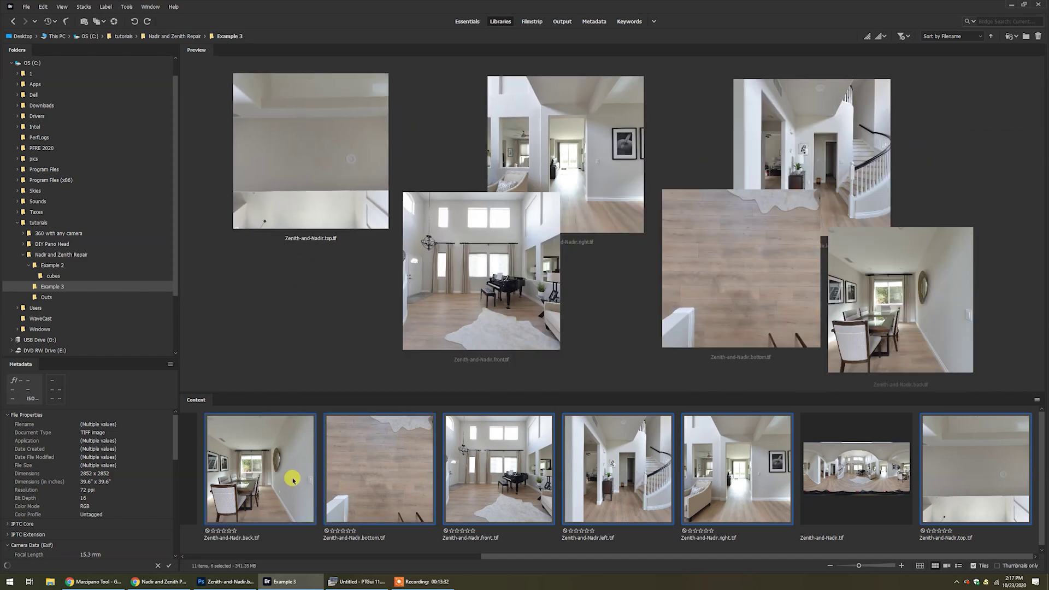
pyautogui.moveTo(580, 9); pyautogui.dragTo(579, 53)
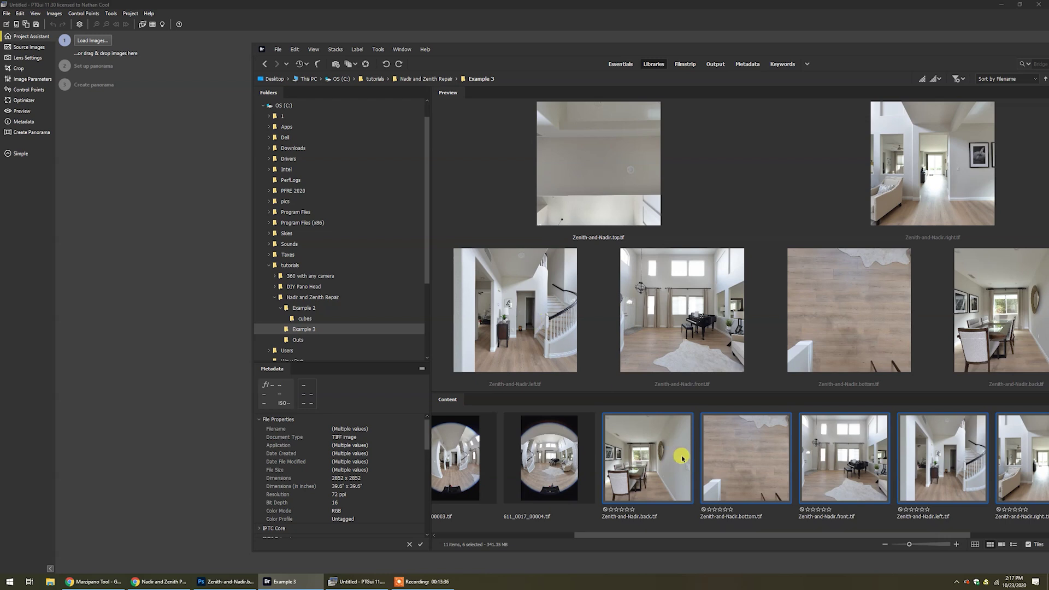
pyautogui.moveTo(664, 465); pyautogui.dragTo(169, 327)
# Step: Name the output Done-Zenith-and-Nadir.back Panorama.tif and stitch the 8960 × 4480 TIFF
pyautogui.click(156, 299)
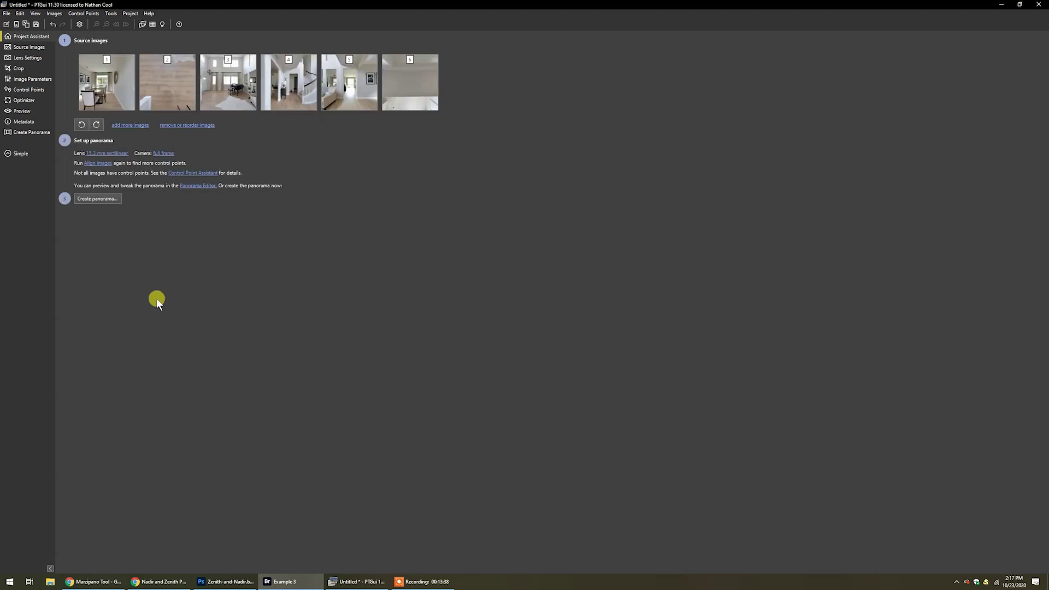
pyautogui.click(103, 199)
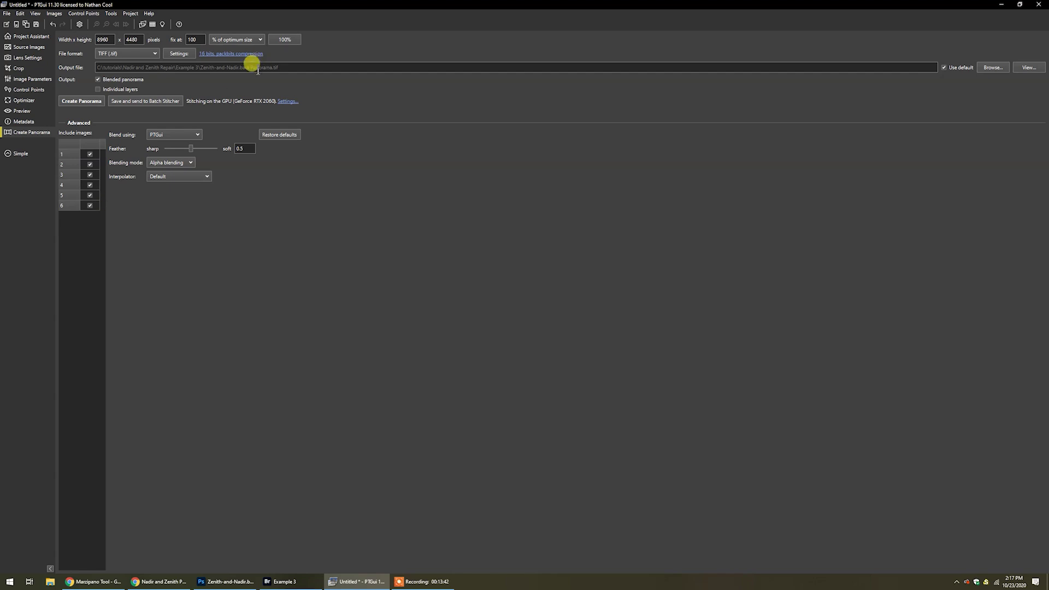
pyautogui.click(319, 70)
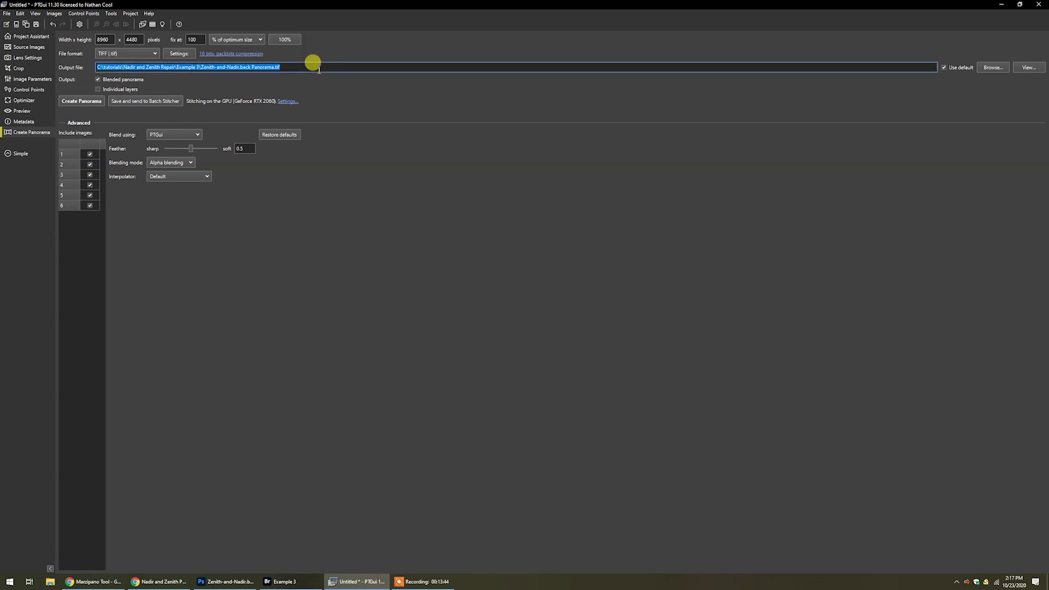
pyautogui.click(319, 69)
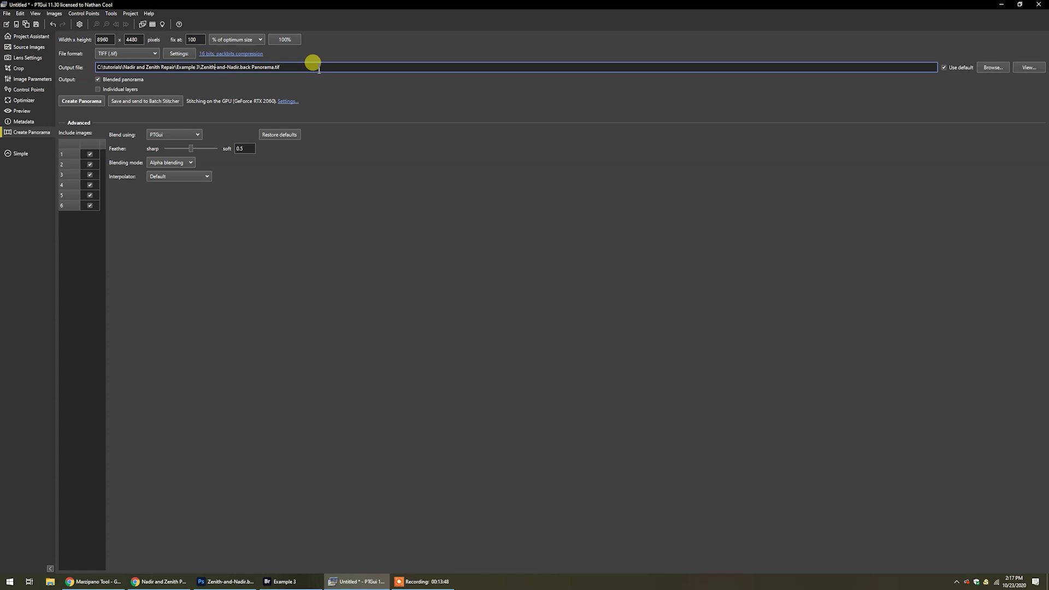
pyautogui.write('Done-')
pyautogui.click(88, 100)
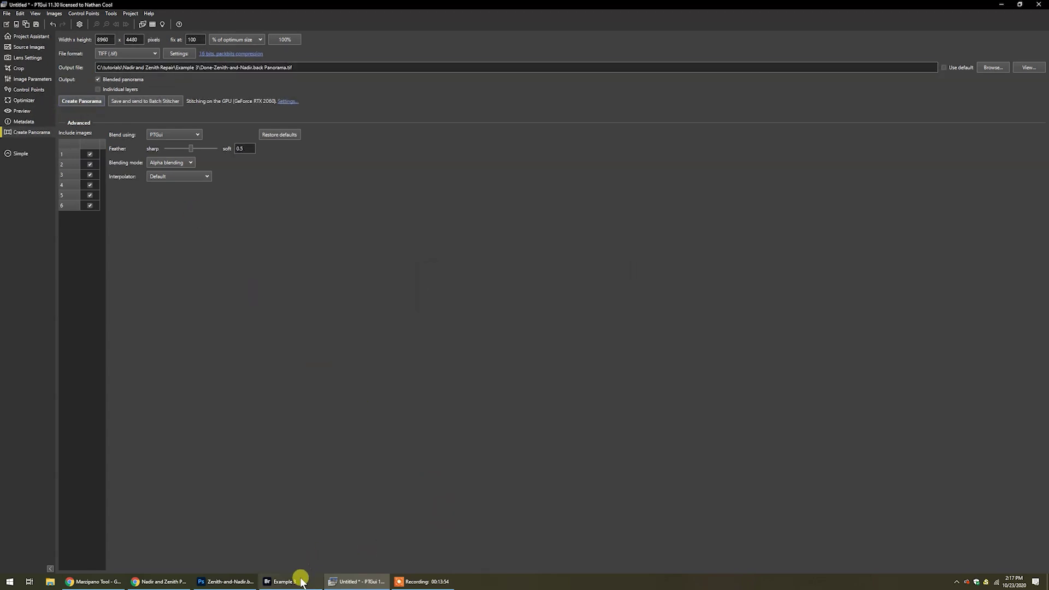
# Step: Compare the Done-Zenith-and-Nadir.back Panorama.tif preview against the original Zenith-and-Nadir.tif, ending on the new one
pyautogui.click(284, 582)
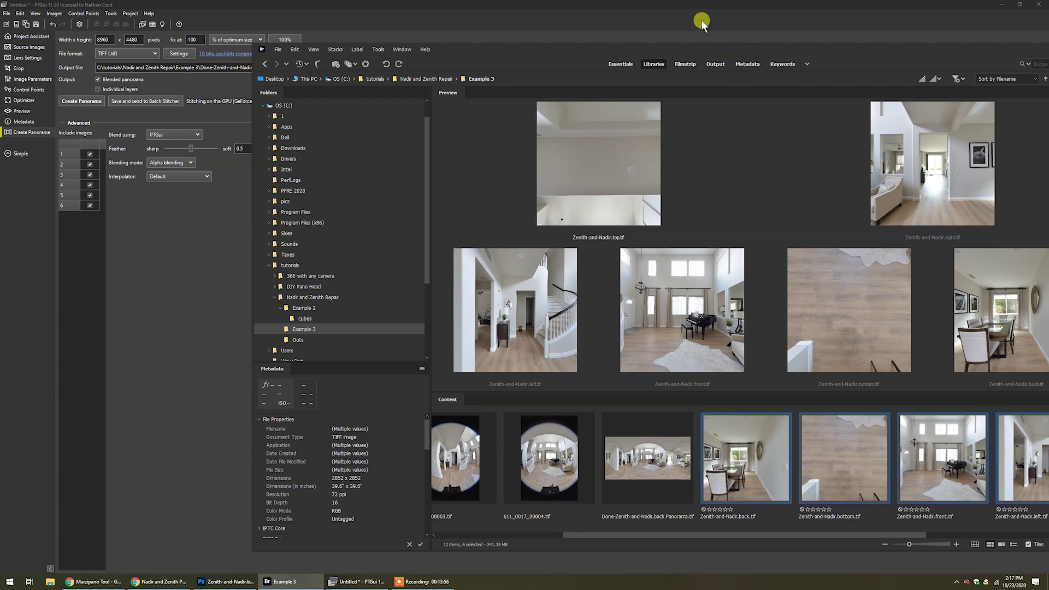
pyautogui.doubleClick(684, 48)
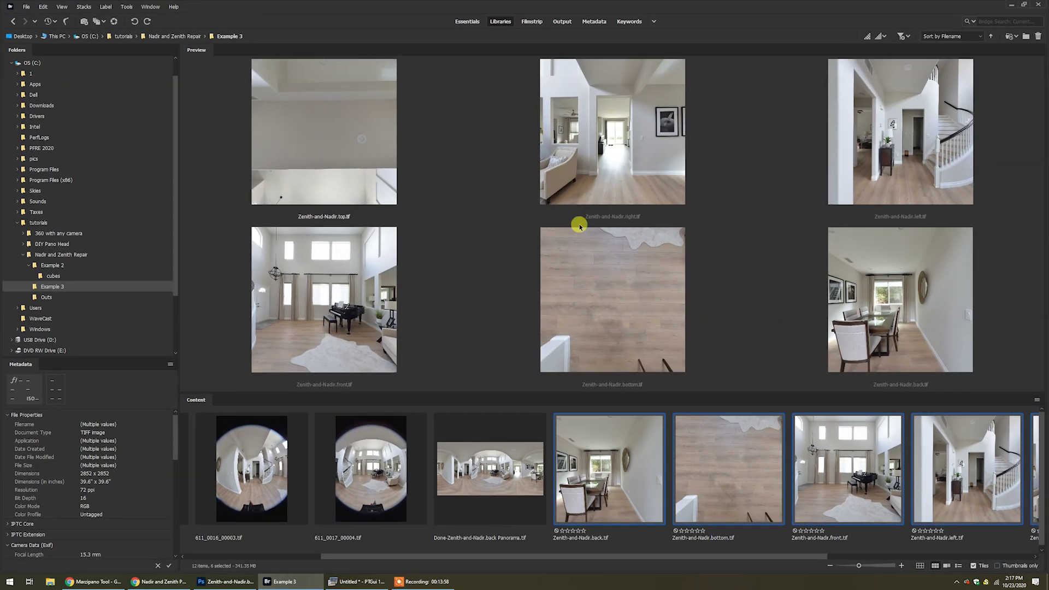
pyautogui.click(486, 483)
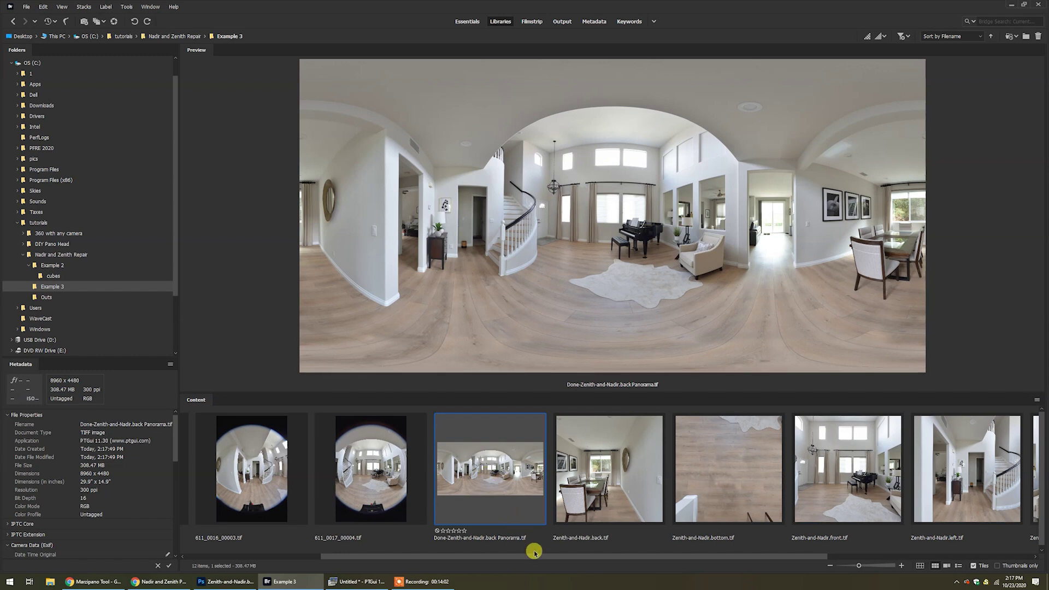
pyautogui.moveTo(544, 557); pyautogui.dragTo(718, 560)
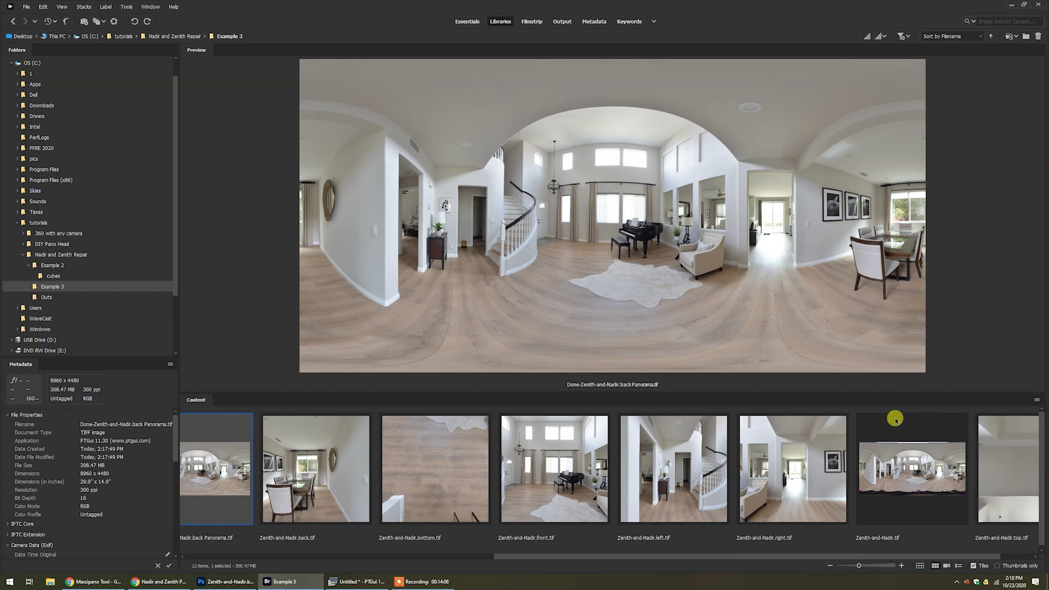
pyautogui.click(917, 478)
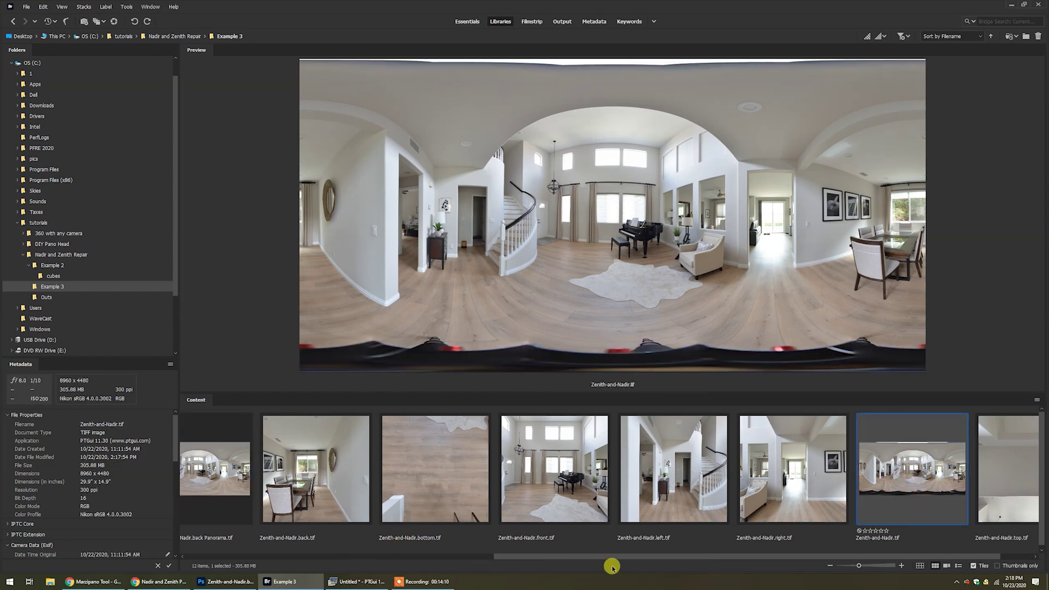
pyautogui.moveTo(611, 558); pyautogui.dragTo(553, 565)
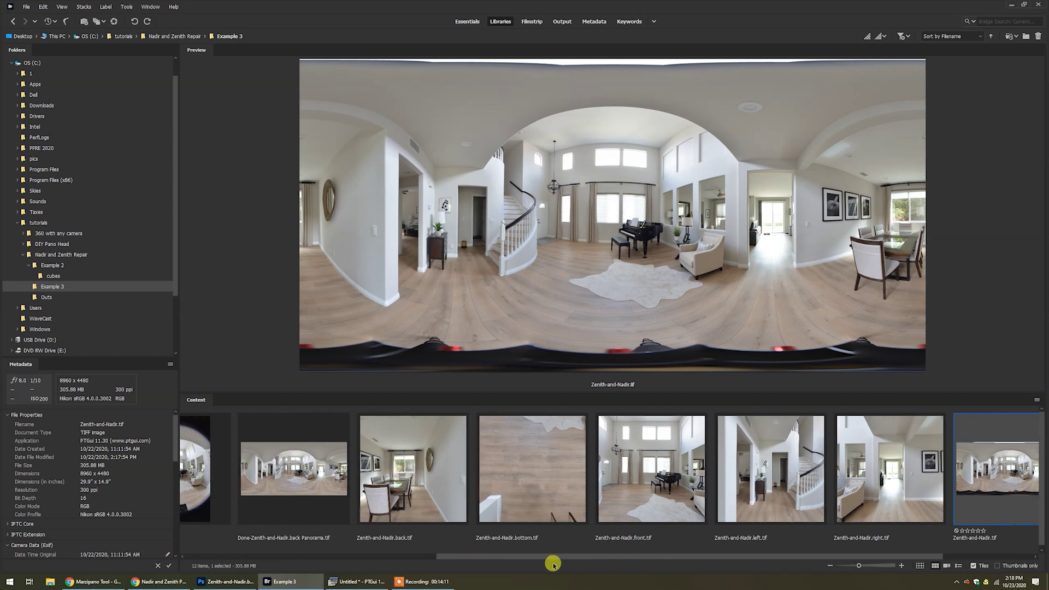
pyautogui.click(282, 472)
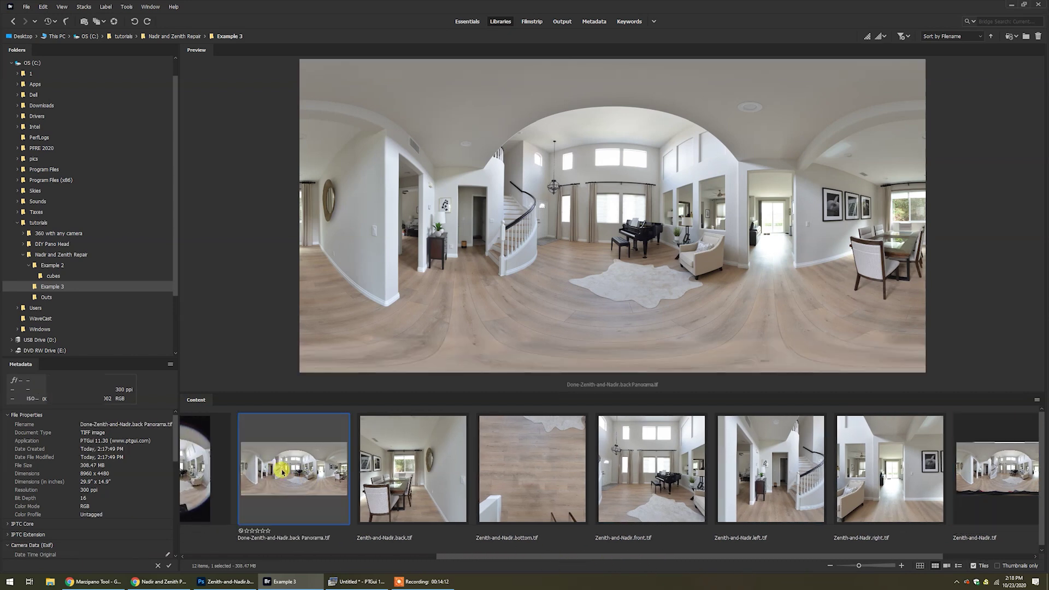
# Step: Open the Zenith and Nadir Repair panorama and look down at its repaired floor
pyautogui.click(97, 584)
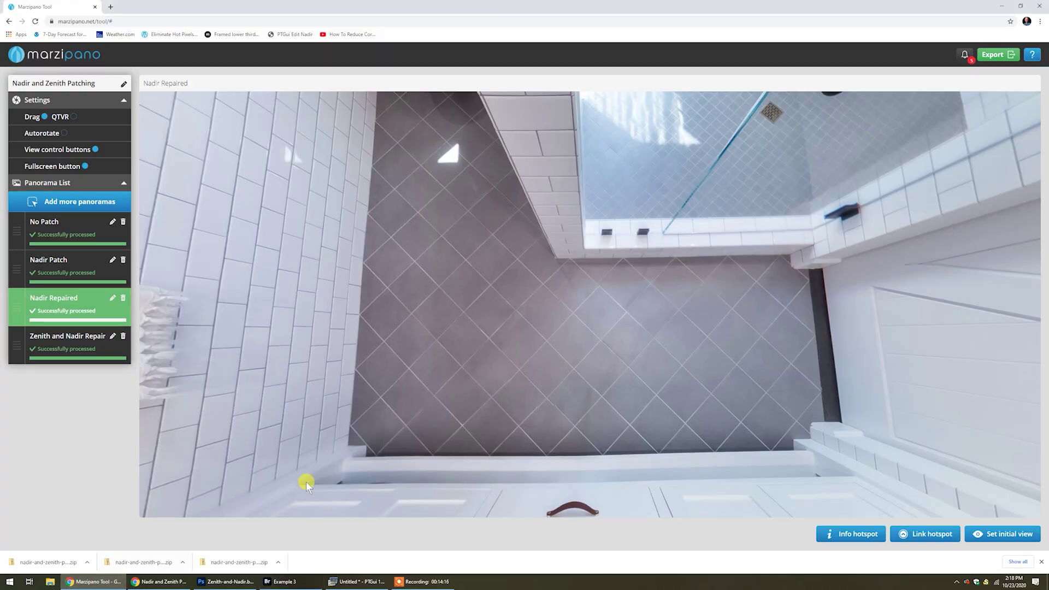
pyautogui.click(89, 348)
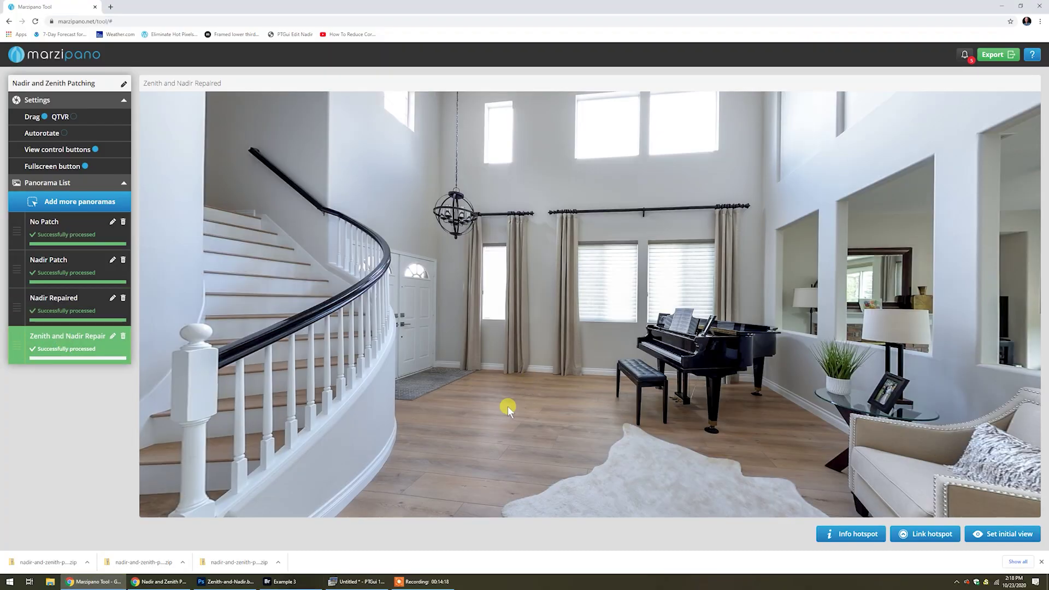
pyautogui.moveTo(508, 405); pyautogui.dragTo(534, 237)
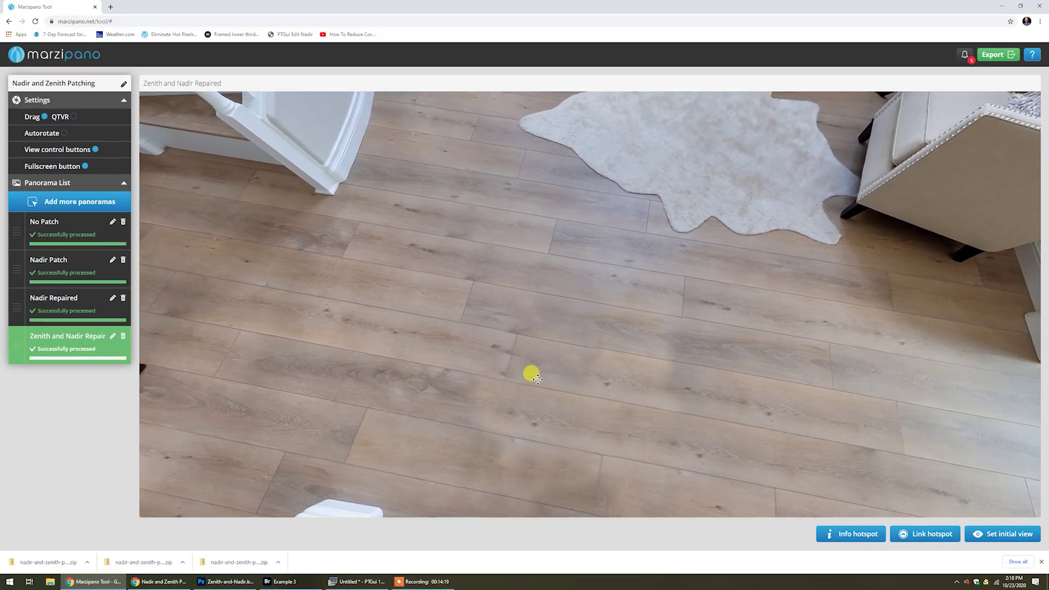
pyautogui.moveTo(537, 378); pyautogui.dragTo(535, 310)
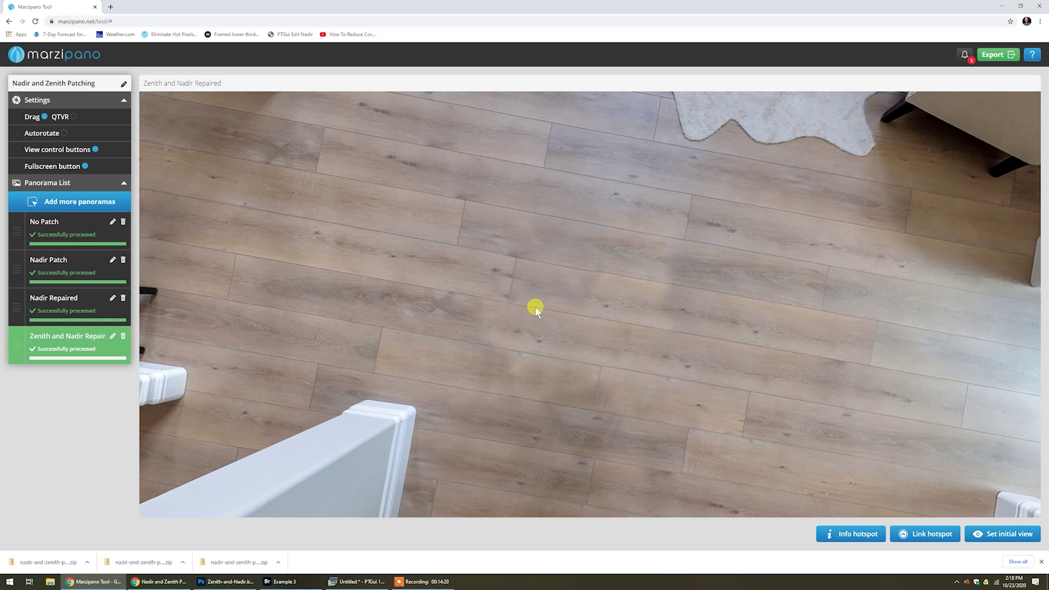
pyautogui.moveTo(612, 295); pyautogui.dragTo(529, 290)
pyautogui.moveTo(550, 250); pyautogui.dragTo(543, 388)
pyautogui.moveTo(547, 451); pyautogui.dragTo(534, 356)
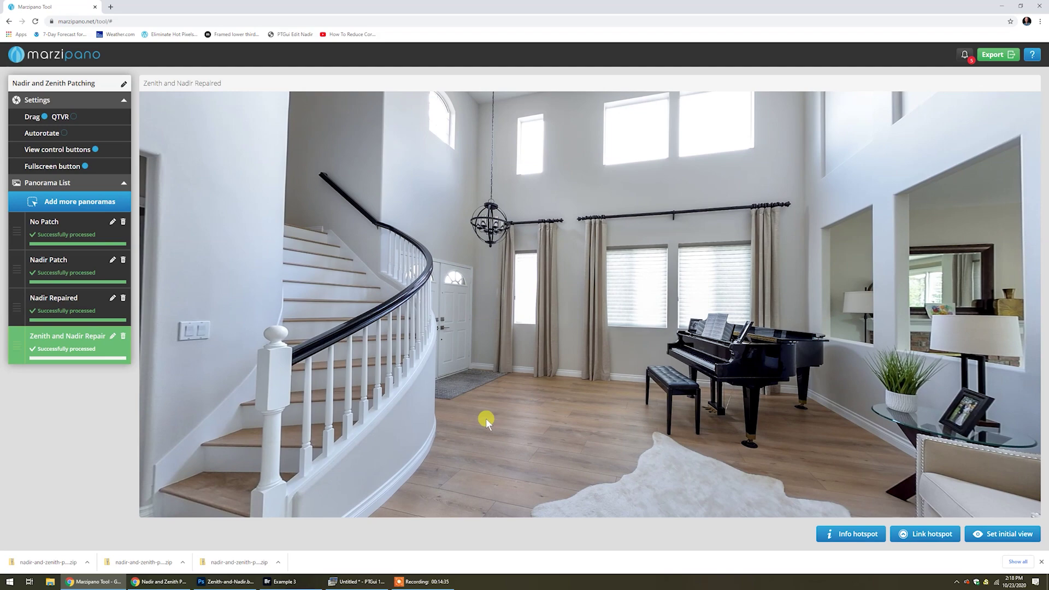
pyautogui.moveTo(485, 420); pyautogui.dragTo(542, 326)
pyautogui.moveTo(600, 461); pyautogui.dragTo(564, 305)
pyautogui.moveTo(583, 260); pyautogui.dragTo(551, 312)
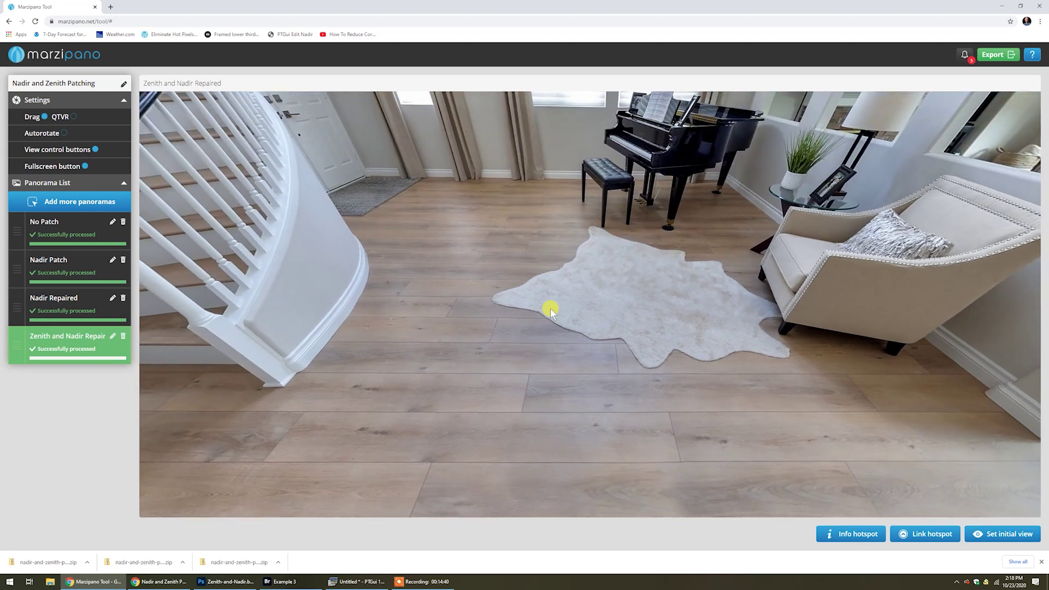
# Step: Switch through Nadir Patch to No Patch and look down at the tripod
pyautogui.click(68, 263)
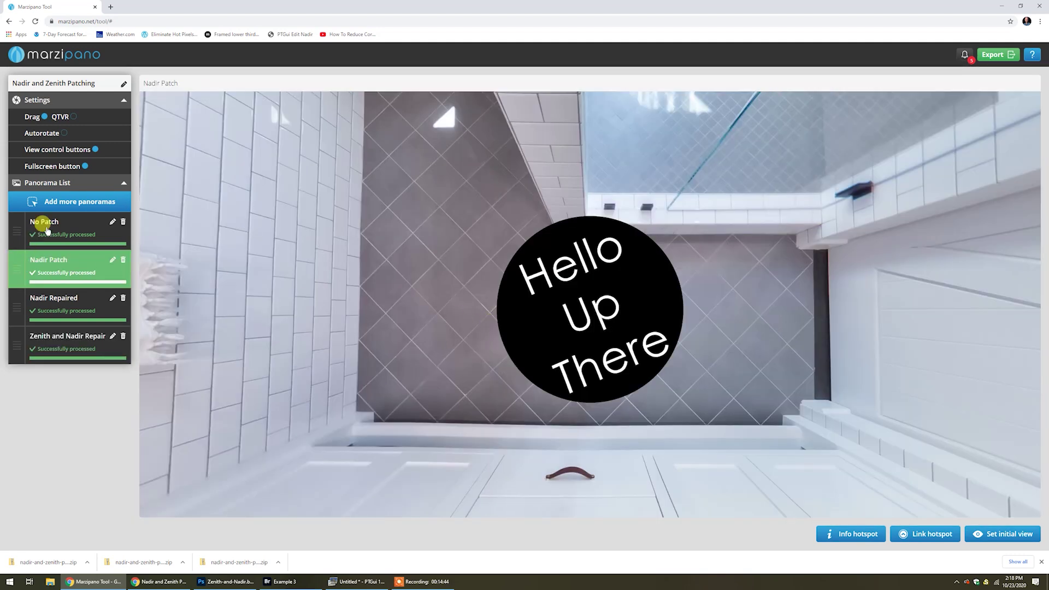
pyautogui.click(47, 230)
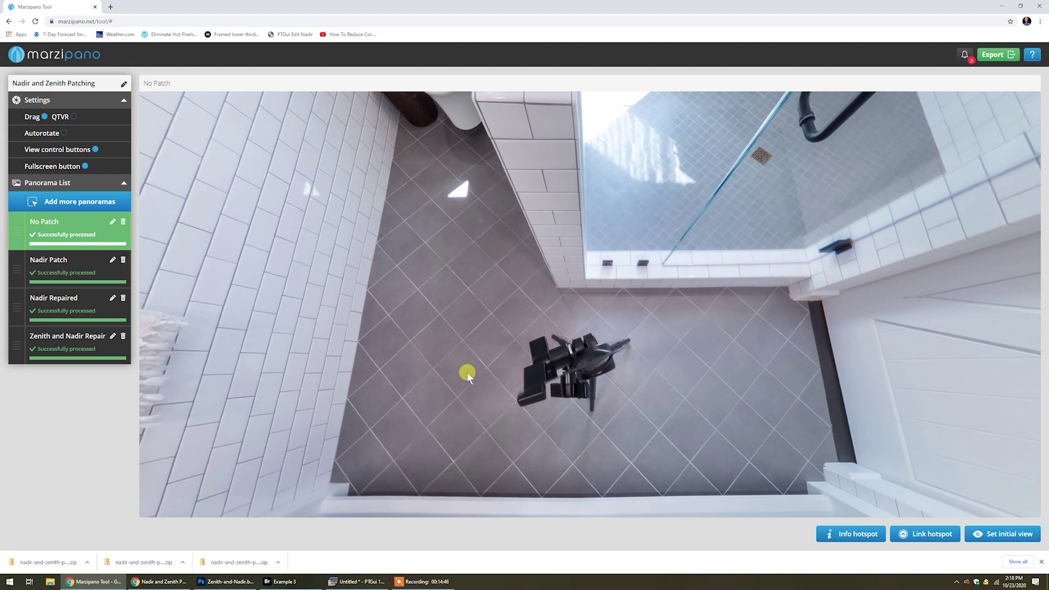
pyautogui.moveTo(605, 318); pyautogui.dragTo(578, 393)
pyautogui.moveTo(586, 323); pyautogui.dragTo(600, 378)
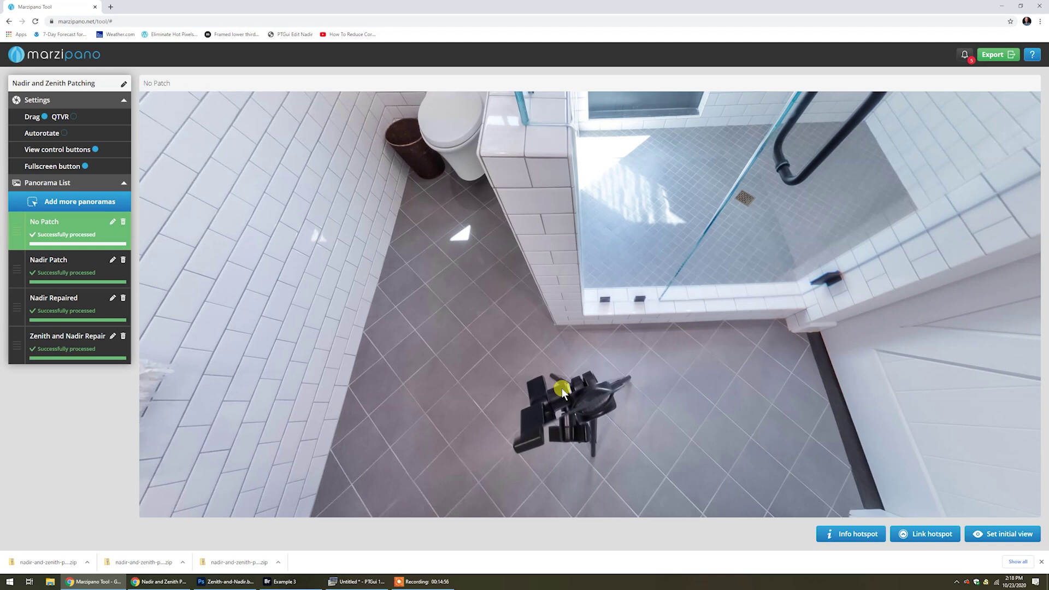
pyautogui.moveTo(568, 435); pyautogui.dragTo(571, 356)
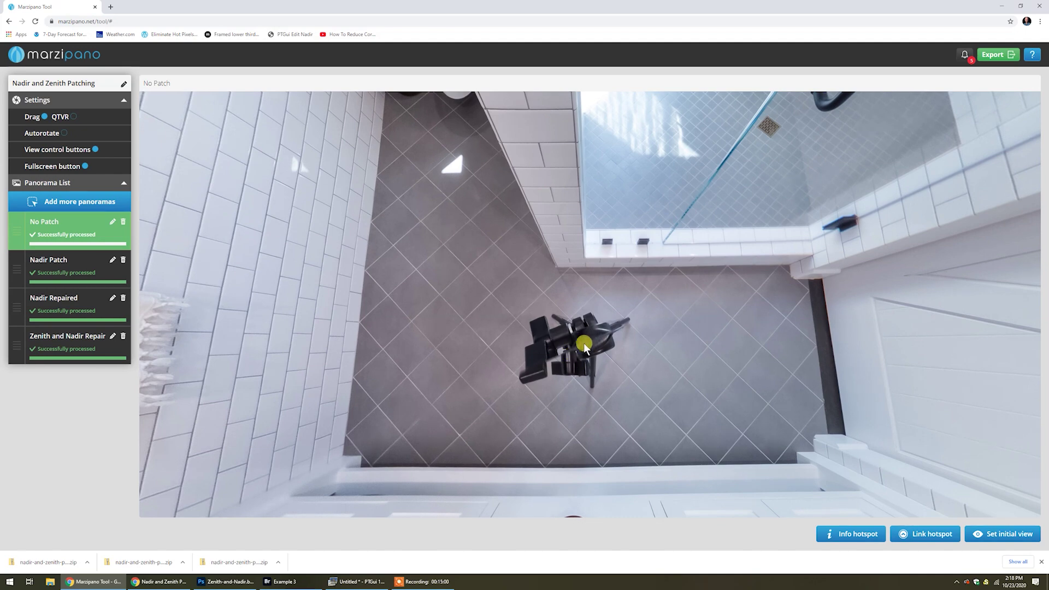